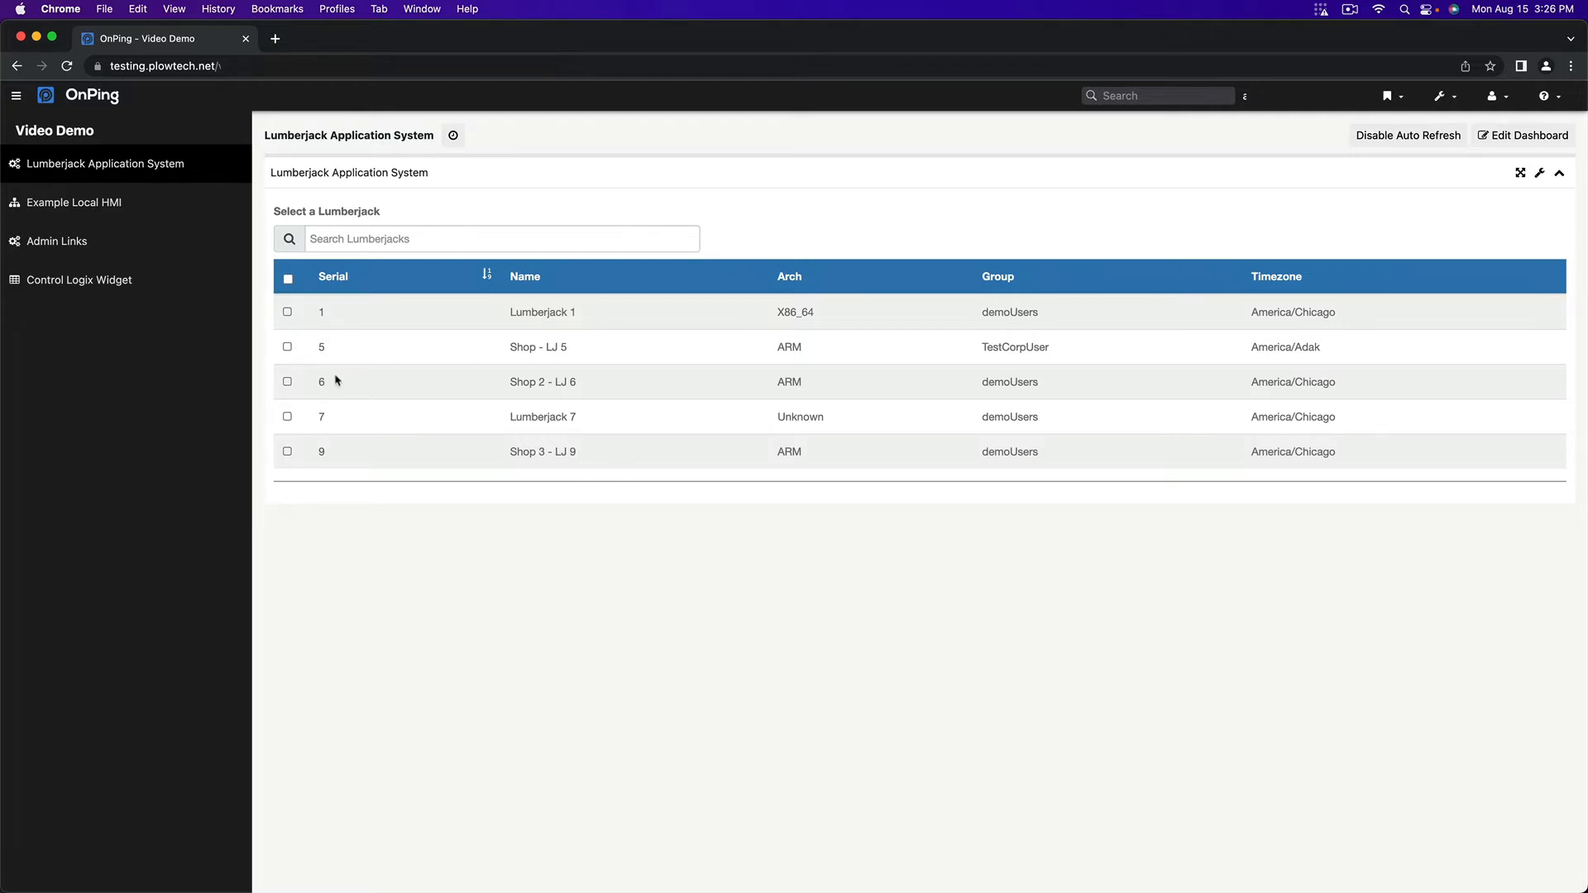
# Select the lumberjack Shop 2 - LJ 6 and view its Date / Time settings
pyautogui.click(289, 383)
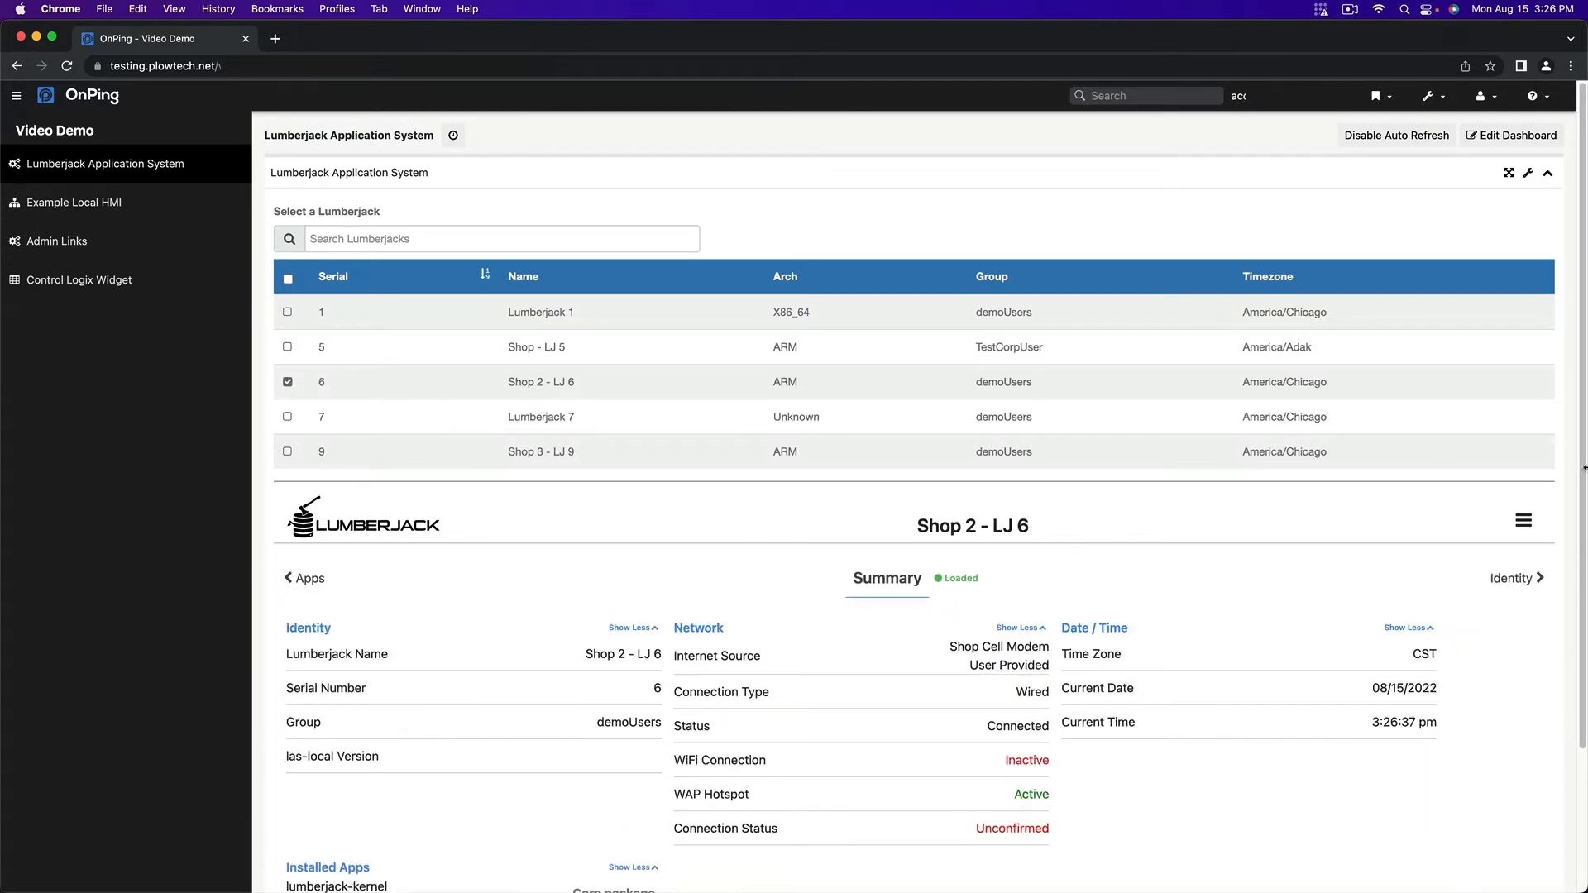
pyautogui.click(1539, 530)
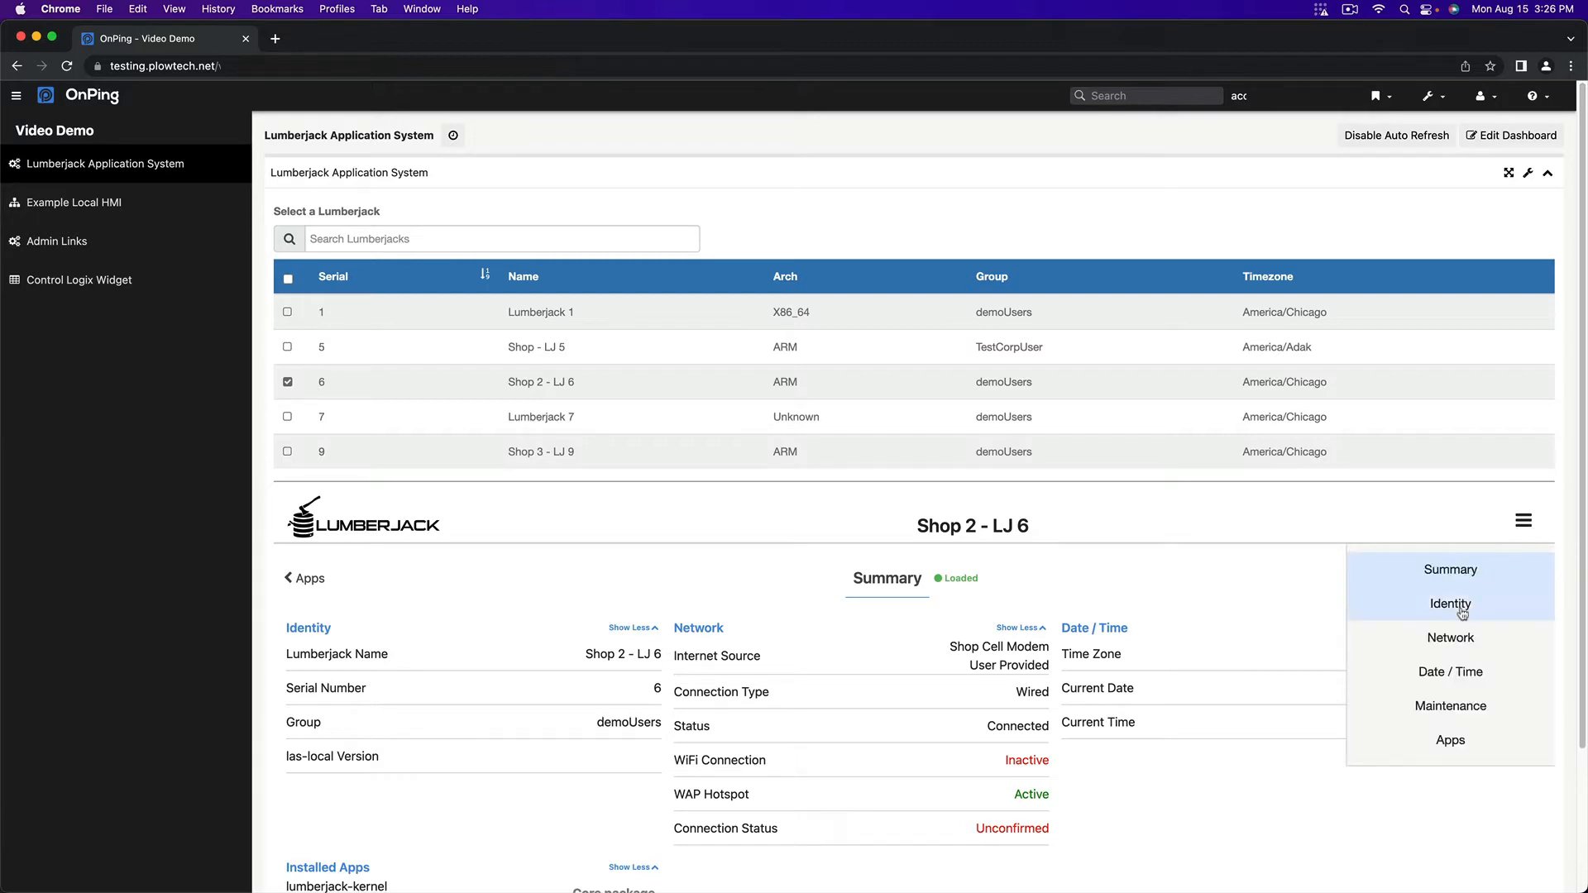
pyautogui.click(1469, 668)
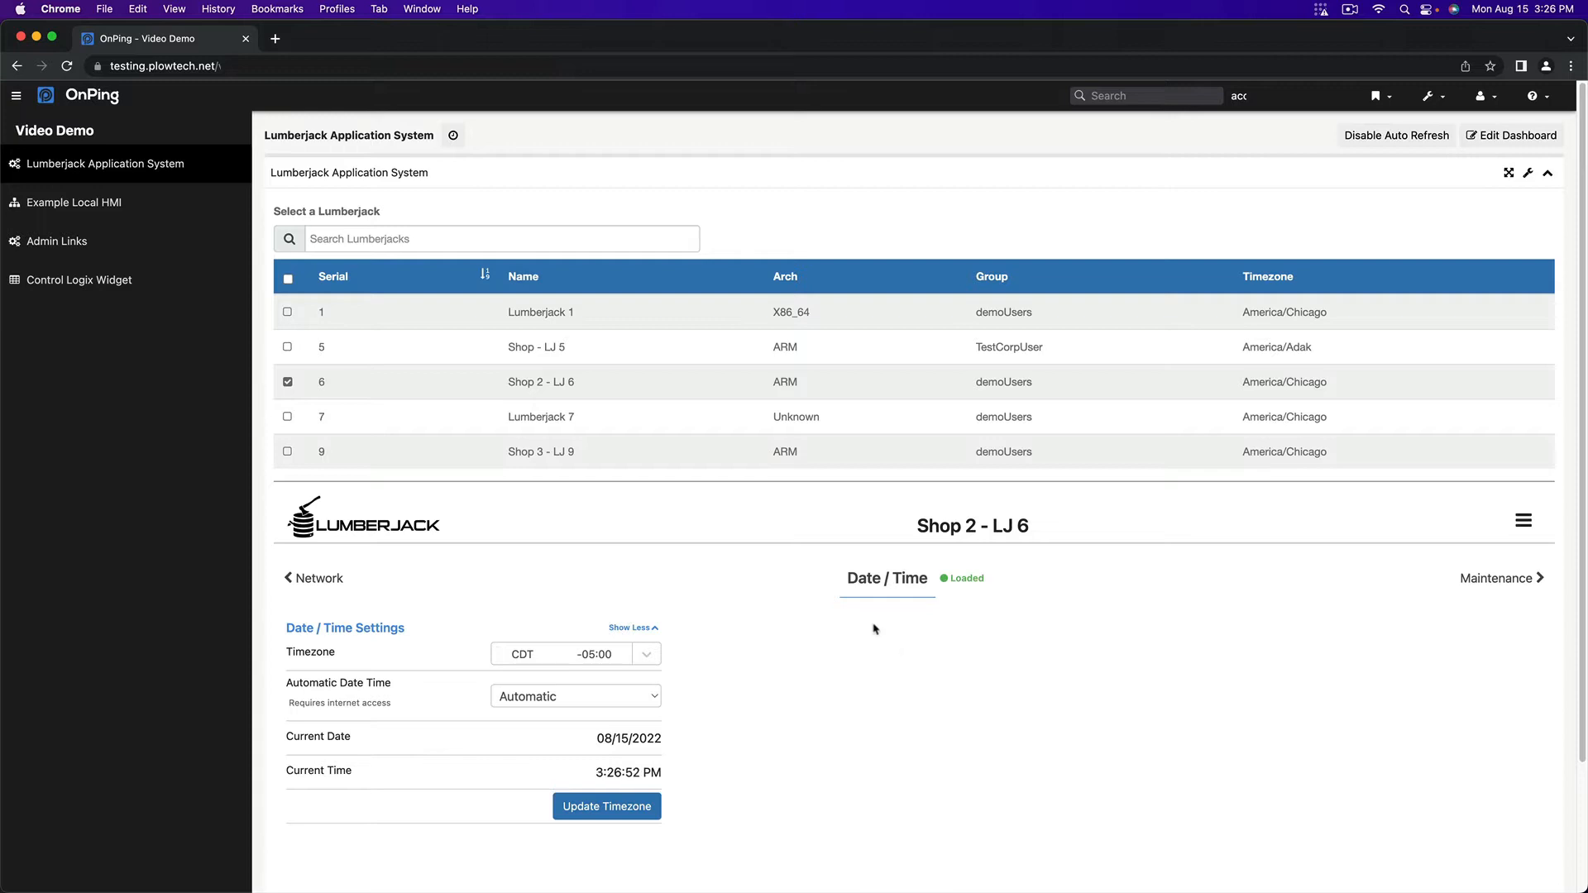
# Open the page for adding a ControlLogix location from the dashboard's Admin Links
pyautogui.click(89, 244)
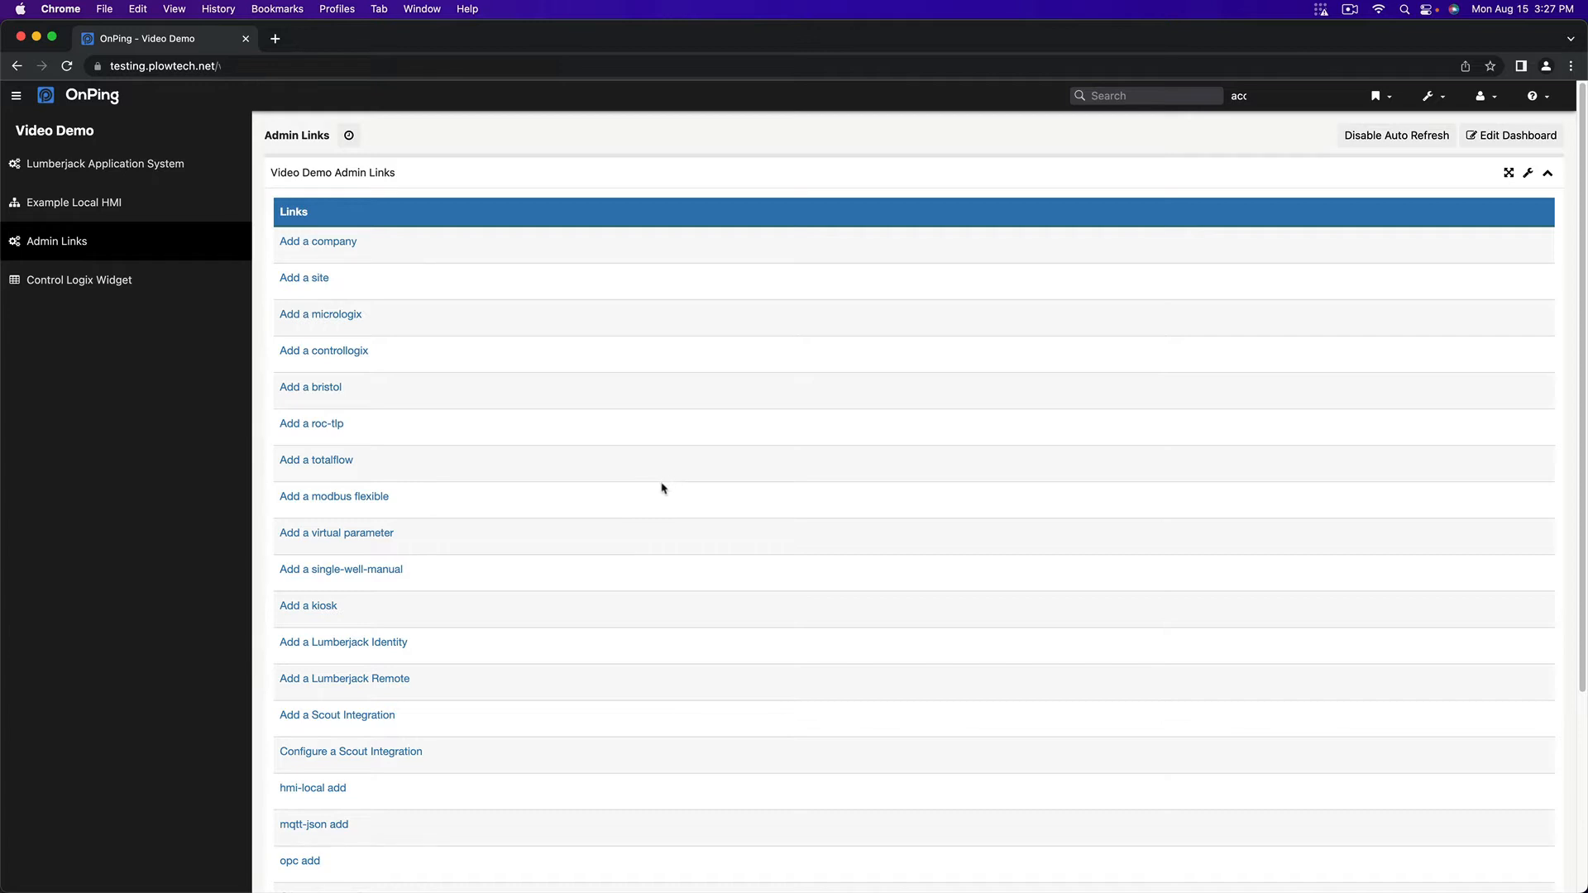
pyautogui.scroll(-1, 661, 488)
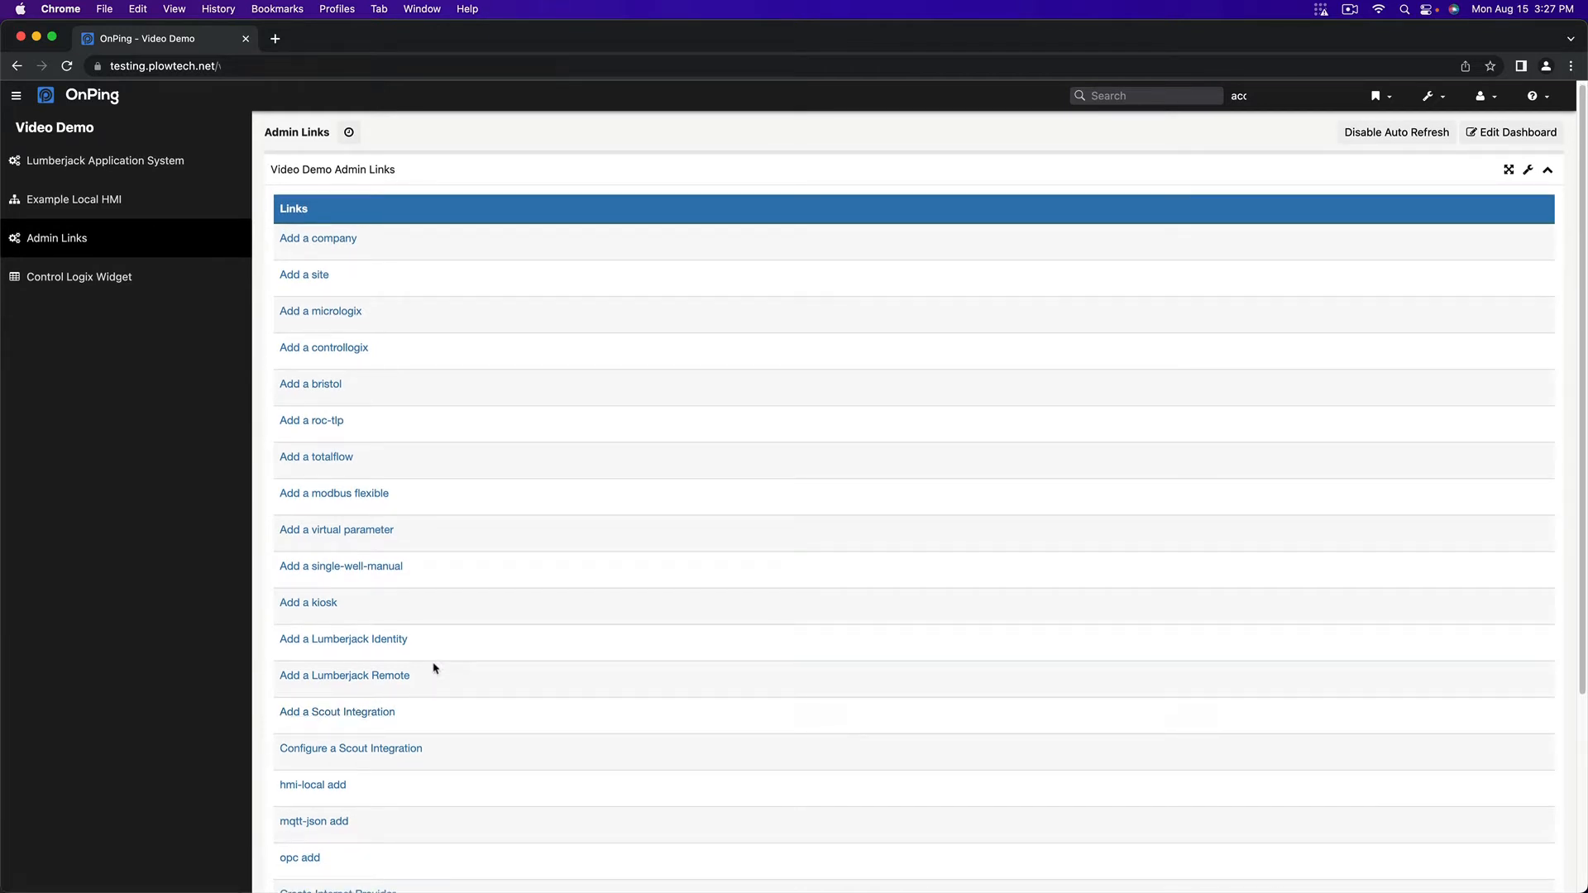
pyautogui.click(319, 351)
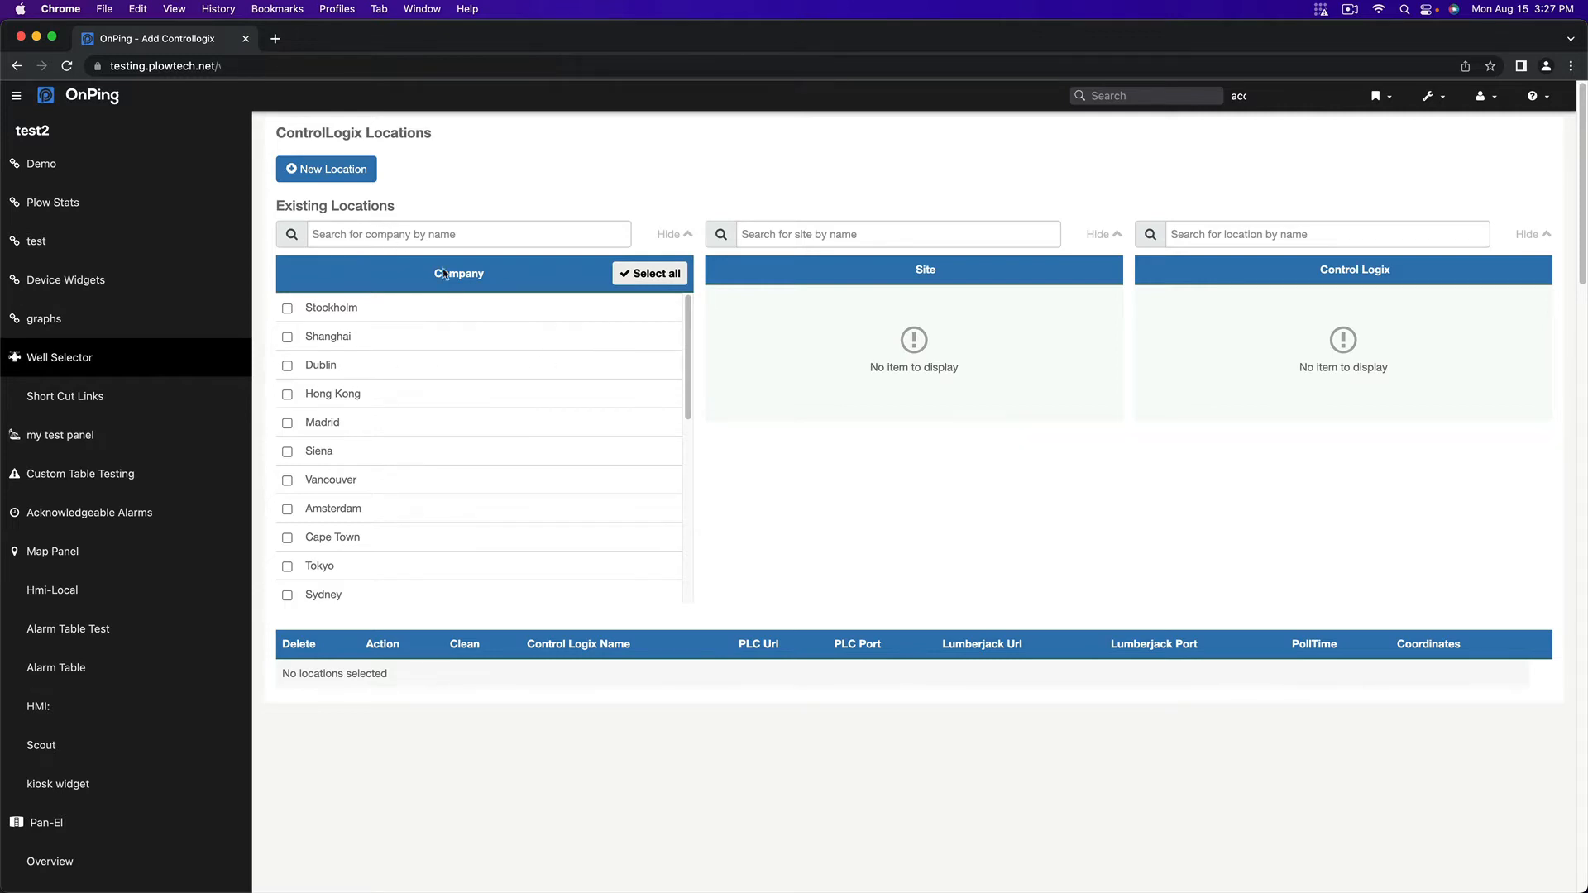
# Filter the existing locations to the company Demo and its site Demo Site 3 (Controllogix)
pyautogui.click(493, 233)
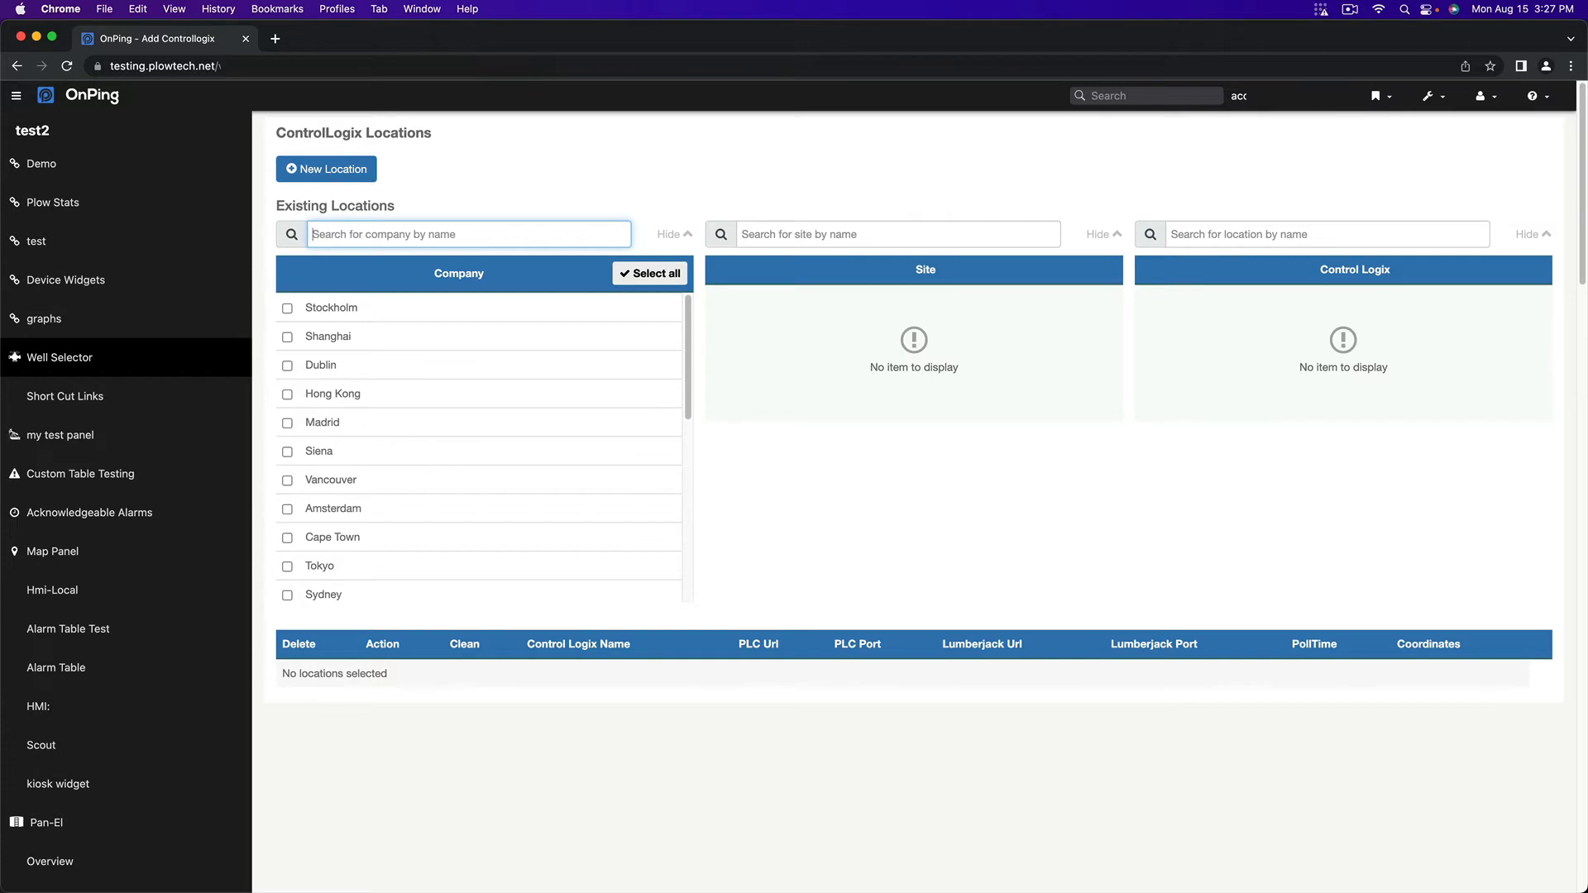
pyautogui.write('Demo')
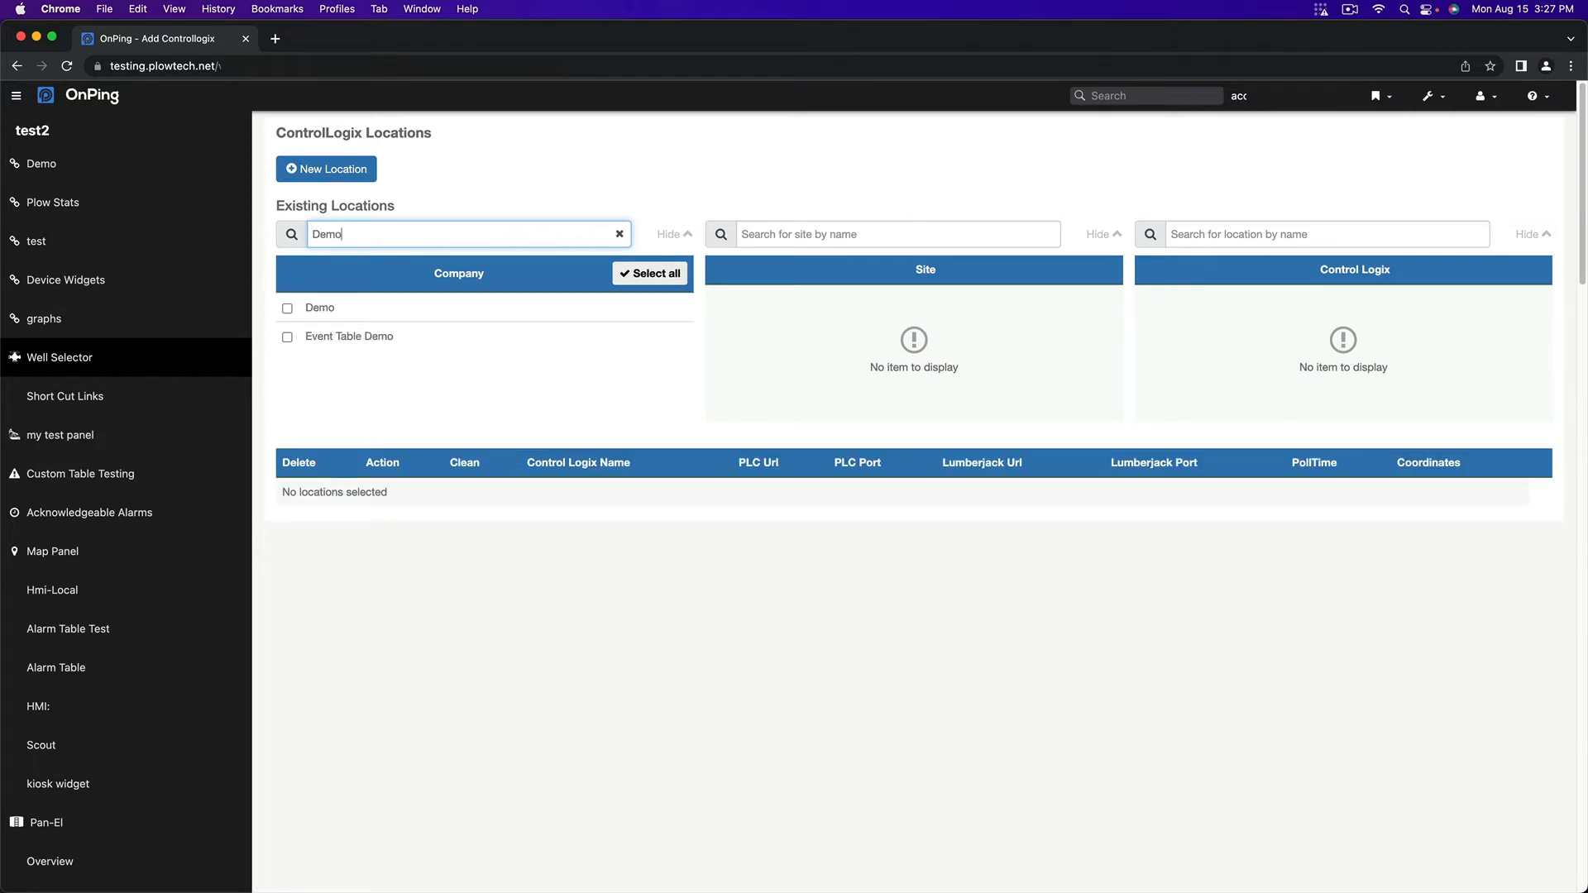
pyautogui.click(301, 309)
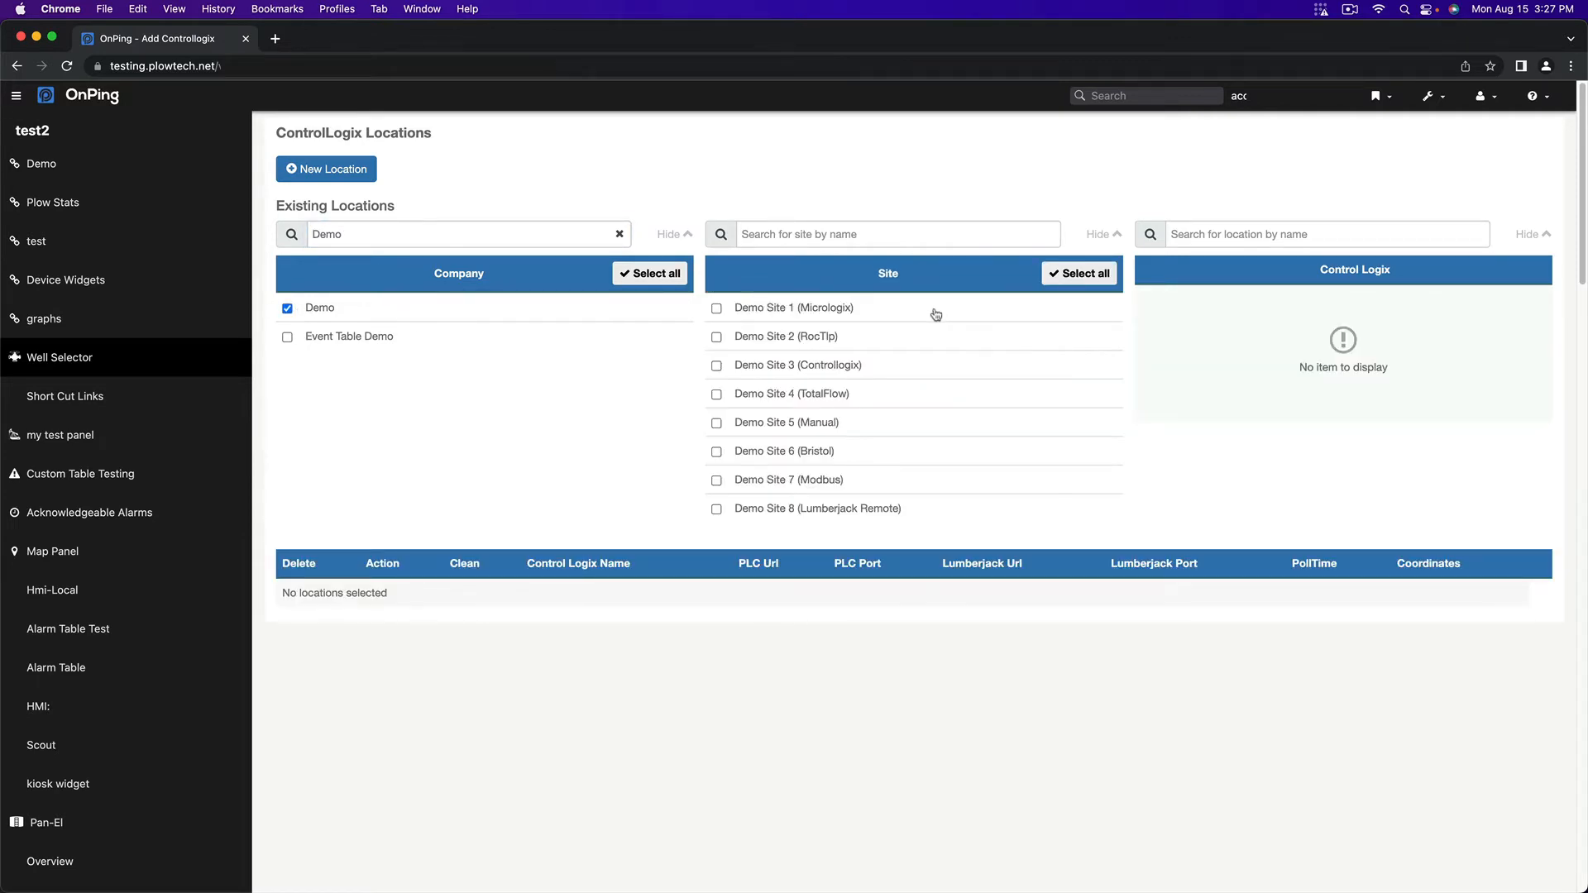
pyautogui.scroll(-1, 747, 503)
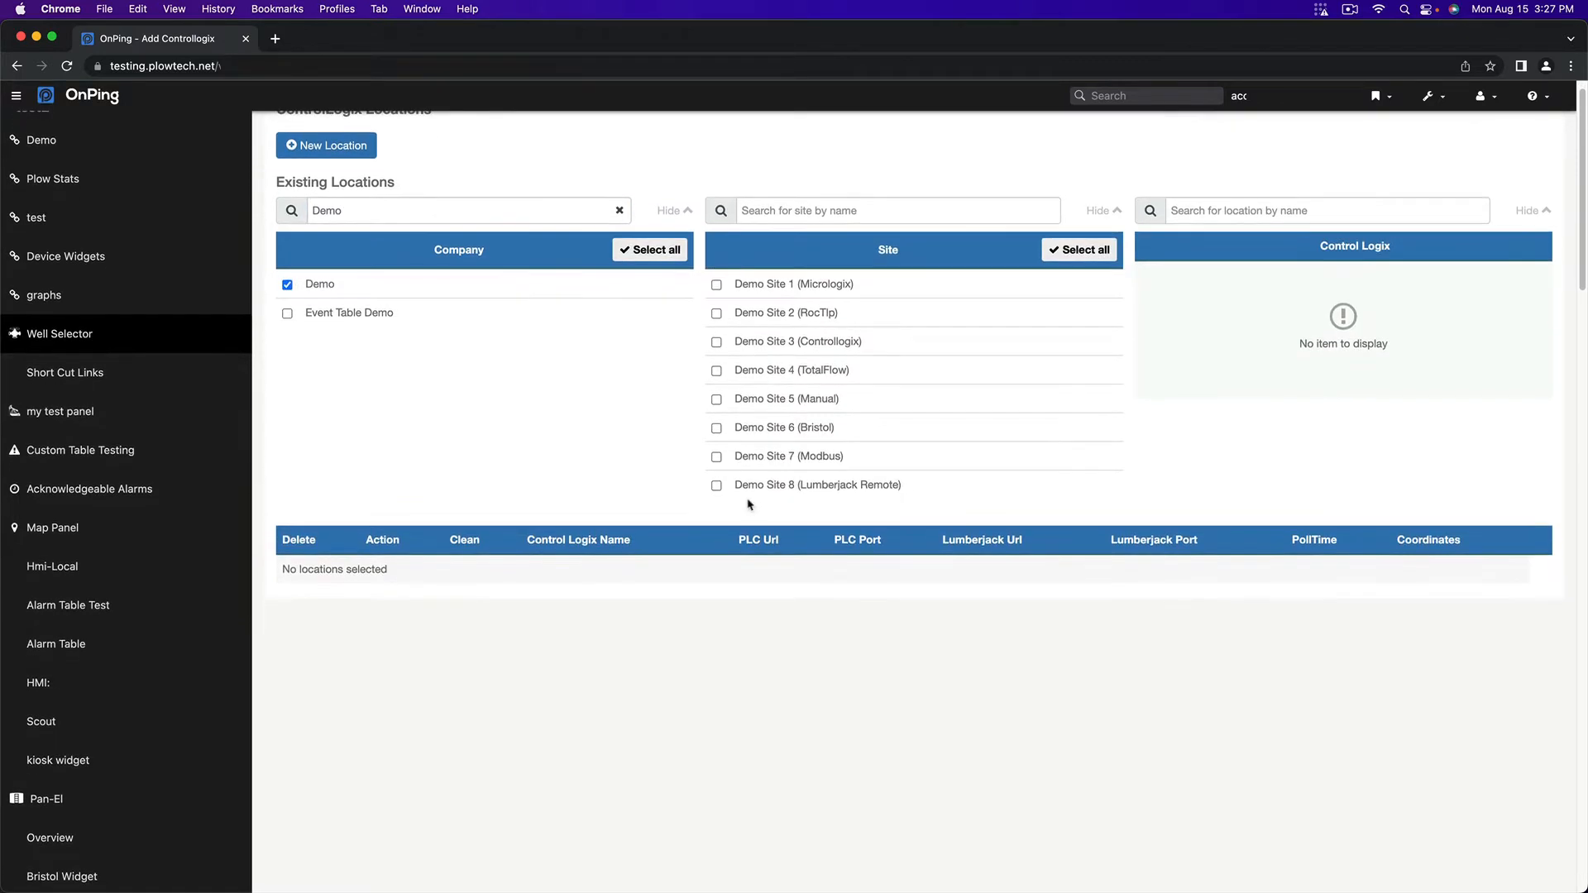
pyautogui.click(716, 341)
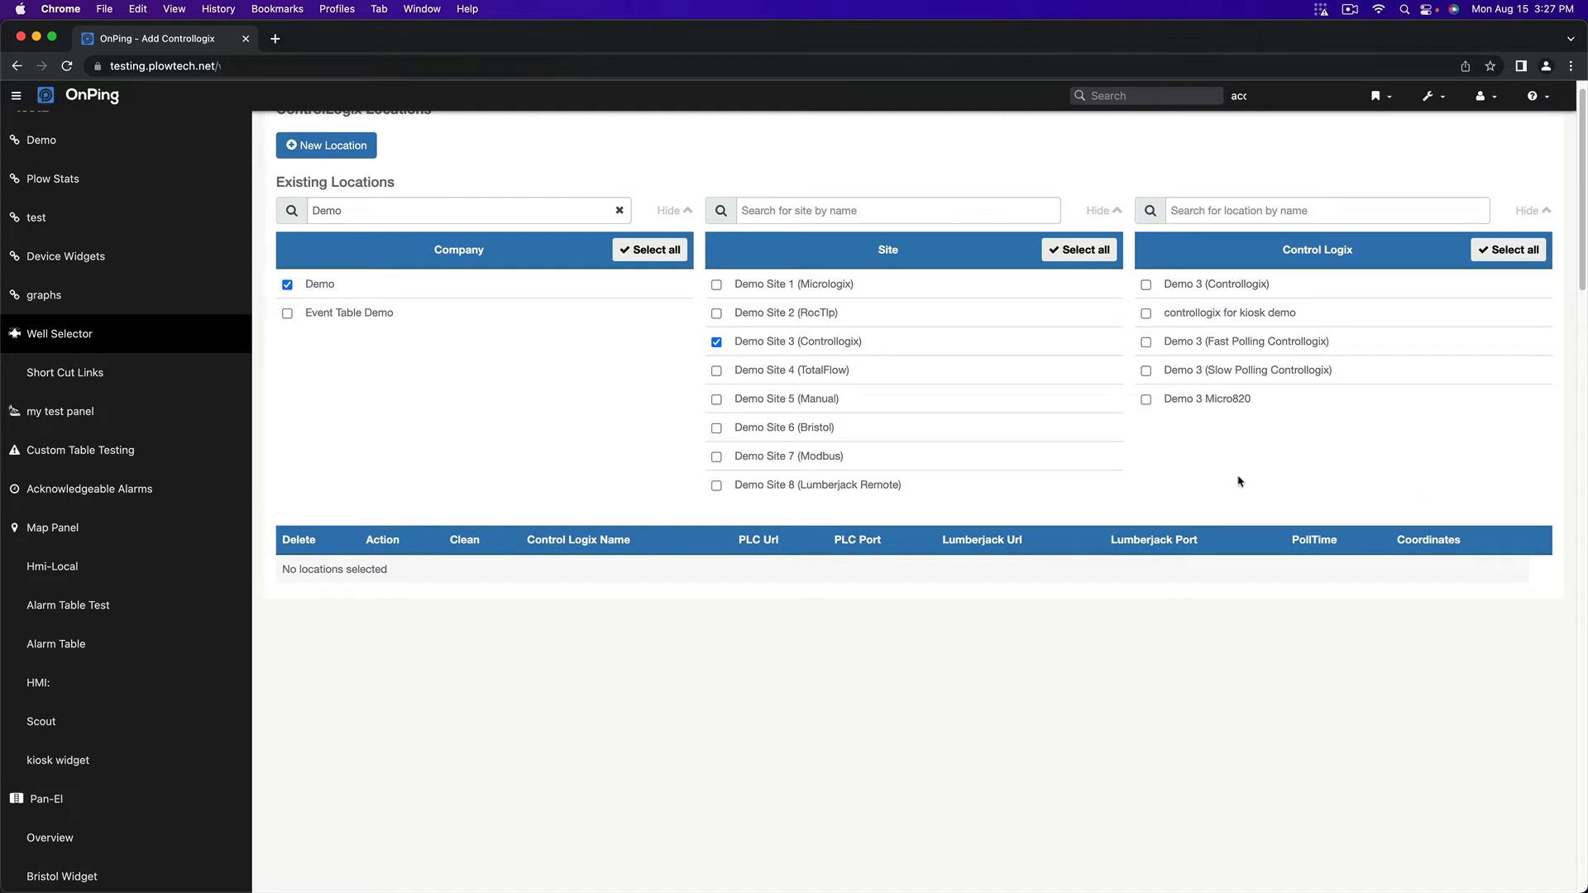
# Start a new ControlLogix location named "Example For Video"
pyautogui.click(320, 157)
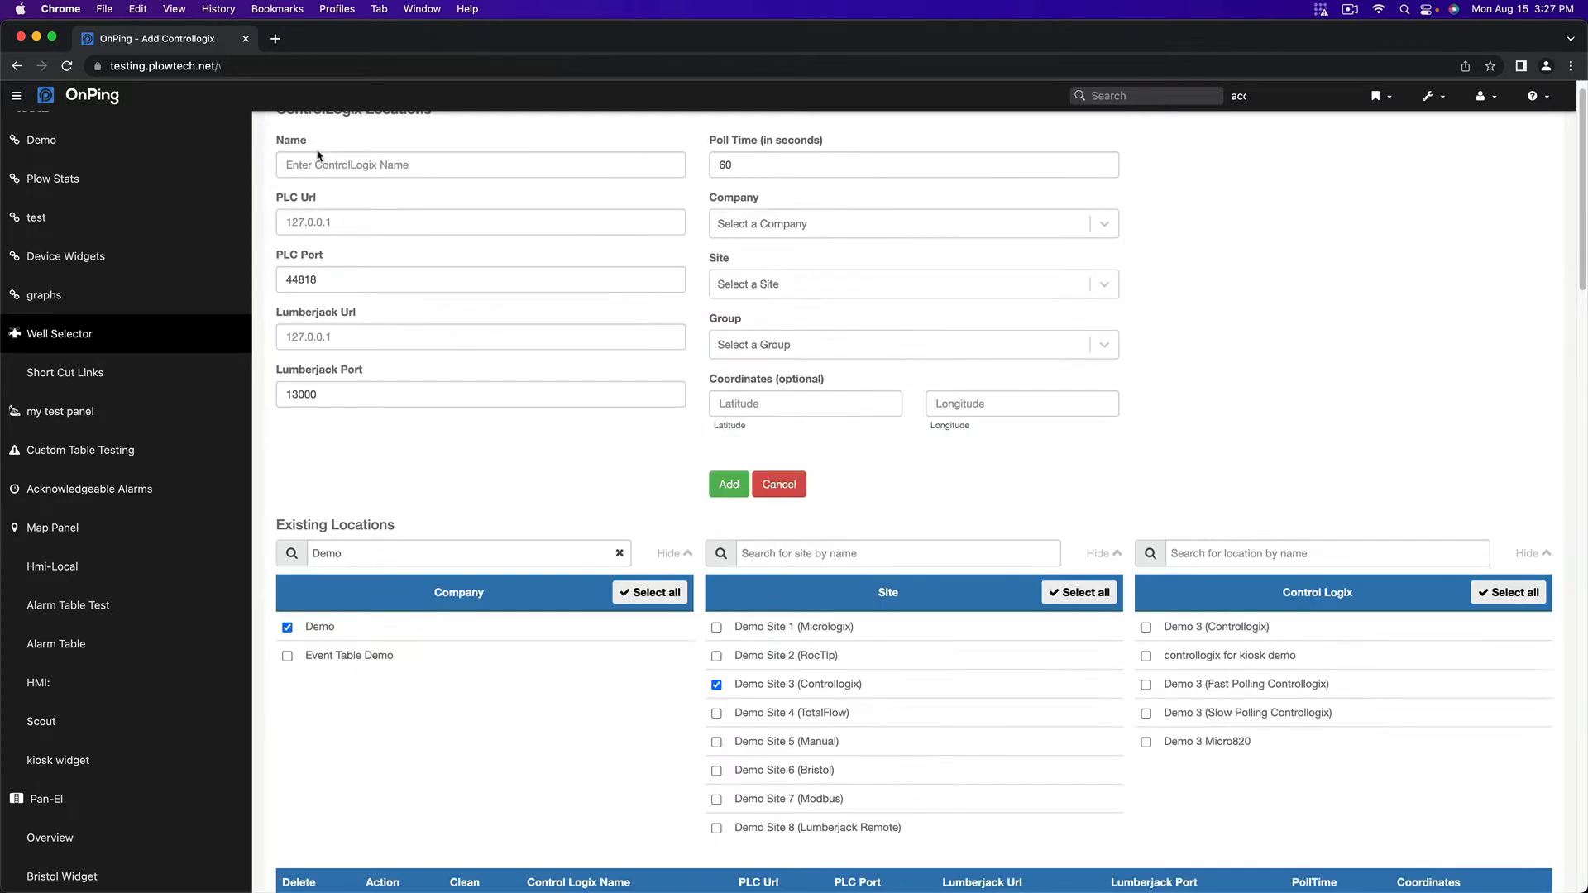
pyautogui.click(353, 165)
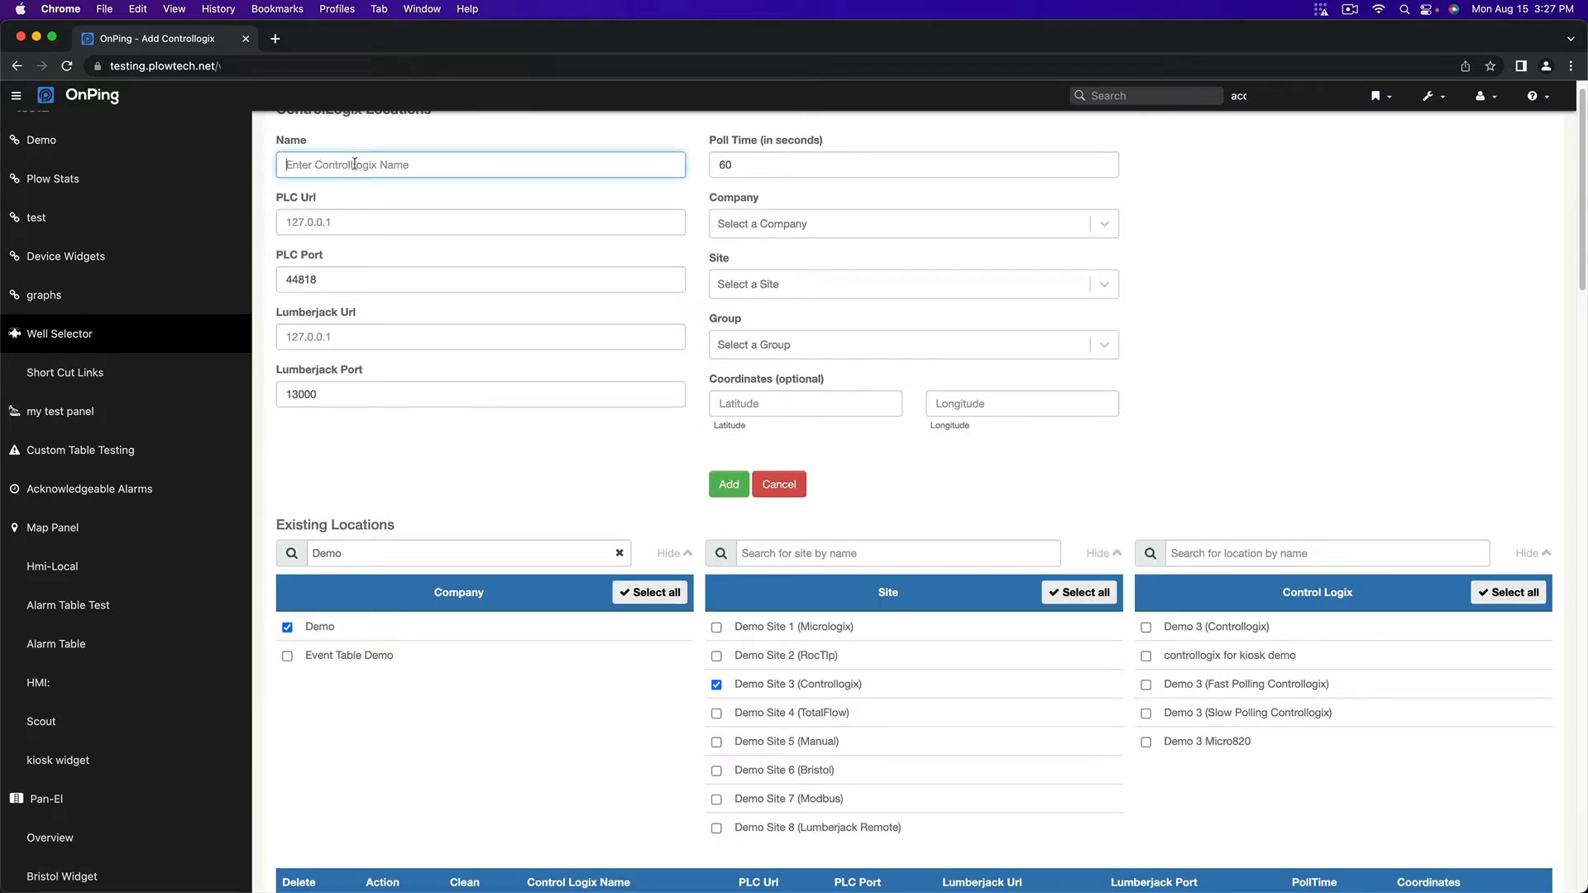
pyautogui.write('Example For Video')
# Show the details of the existing Demo 3 Micro820 location and copy its PLC Url, 192.168.4.20
pyautogui.click(448, 229)
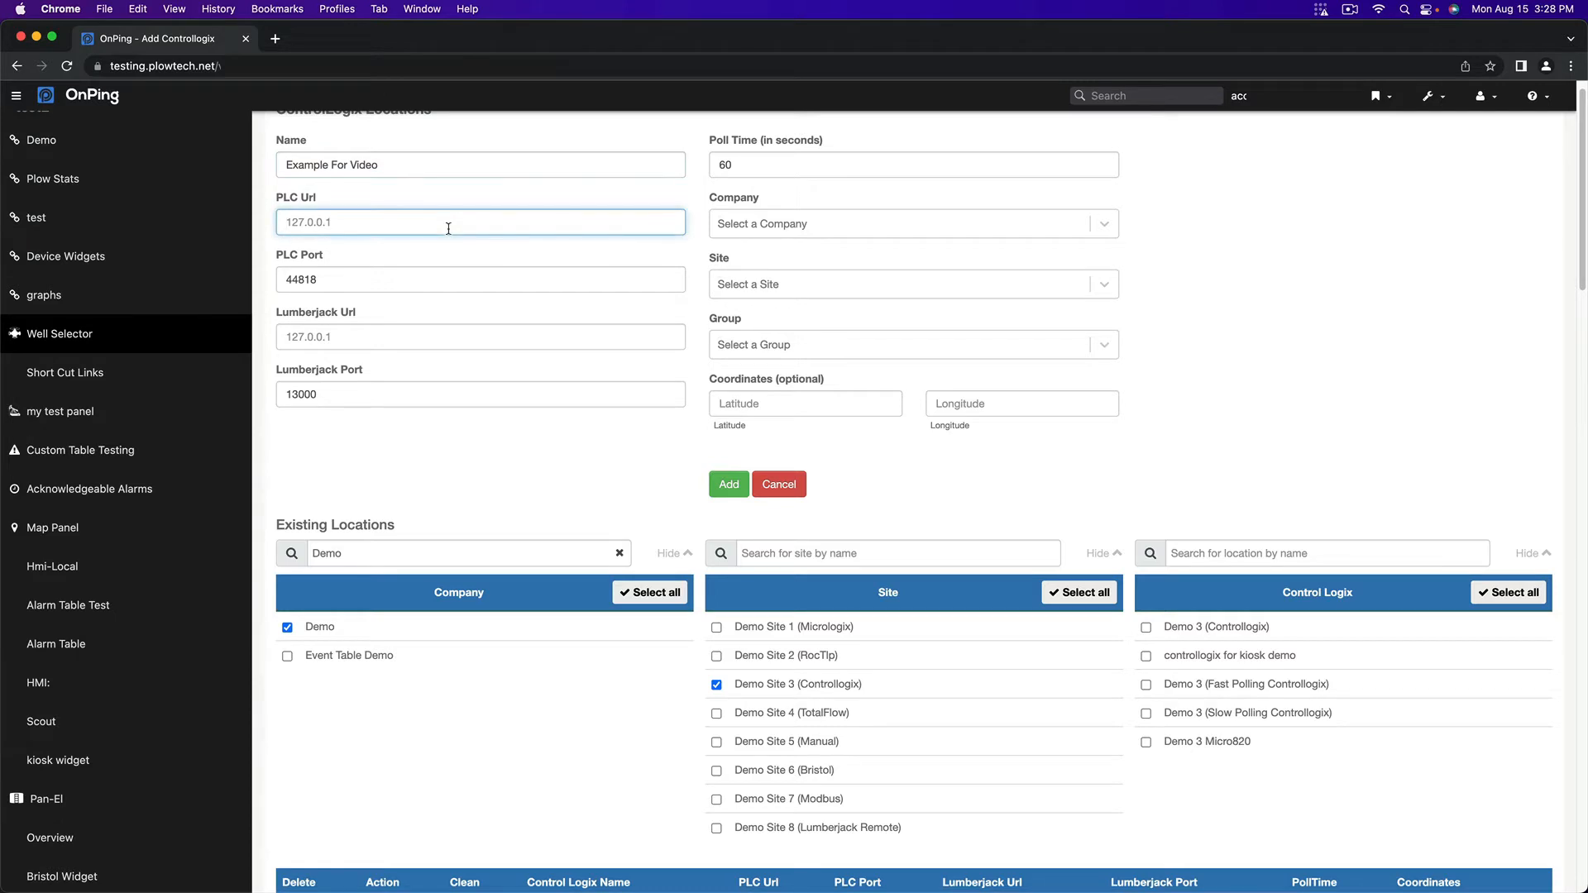
pyautogui.click(1241, 747)
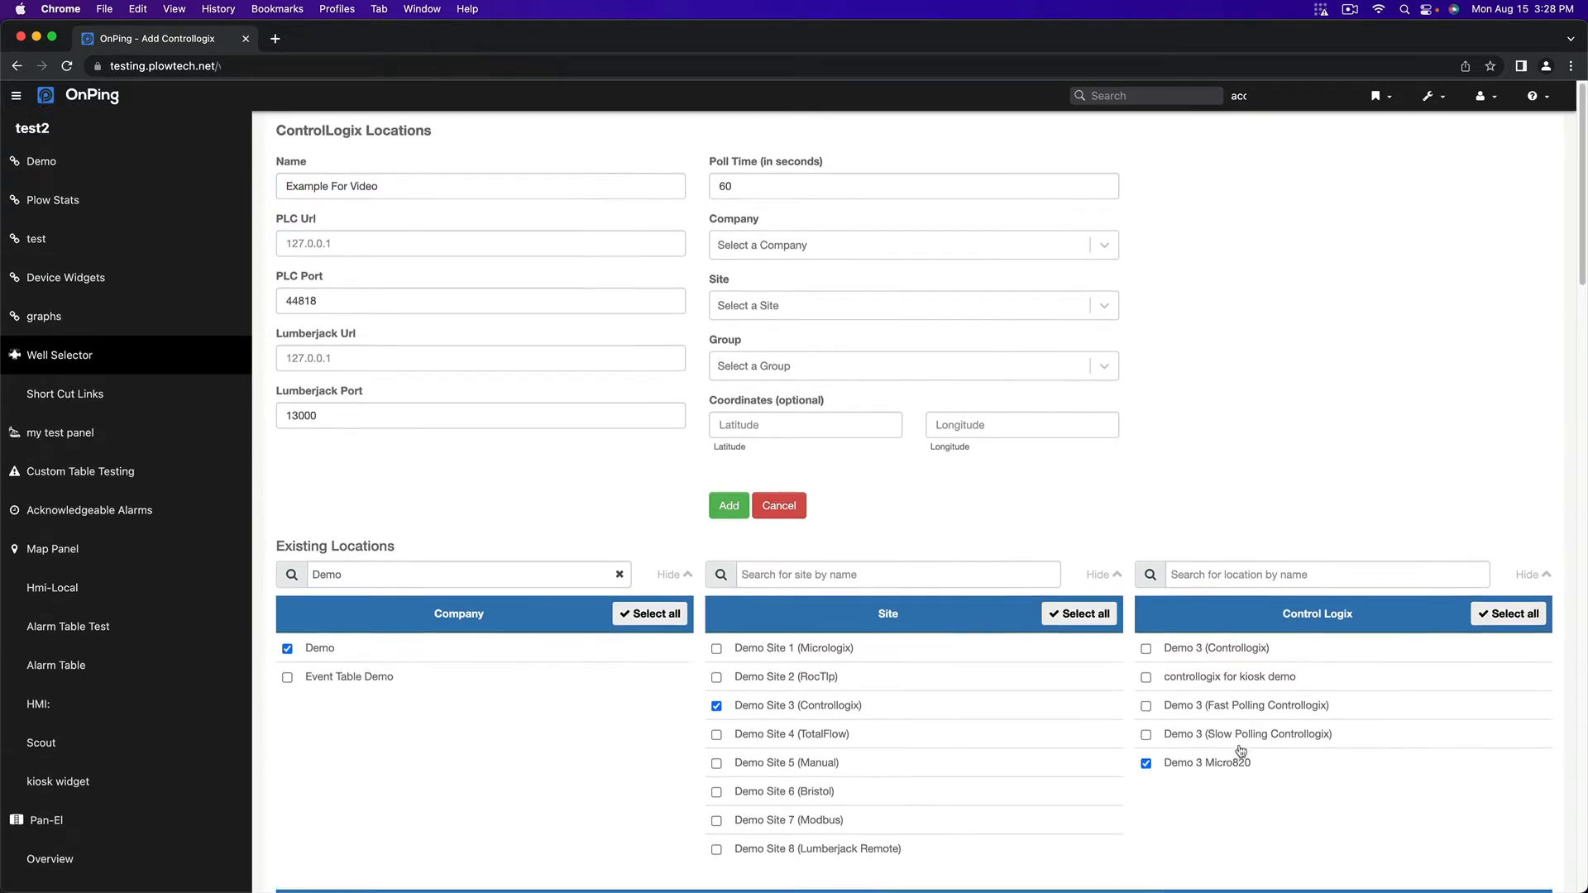
pyautogui.scroll(-2, 1249, 753)
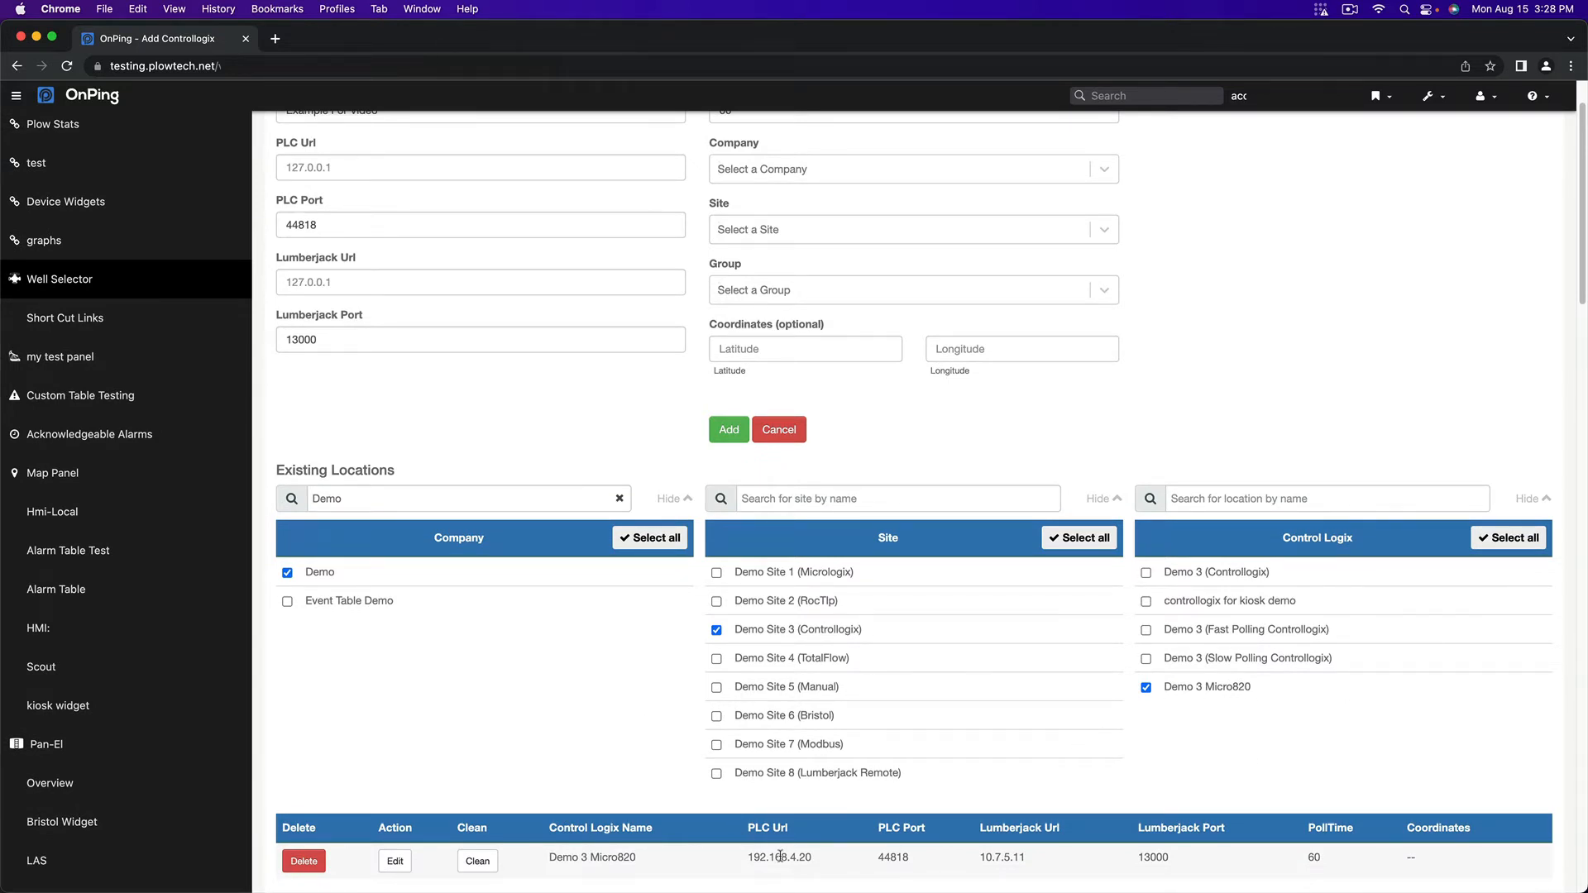
pyautogui.moveTo(748, 862); pyautogui.dragTo(819, 860)
pyautogui.rightClick(807, 860)
pyautogui.click(830, 756)
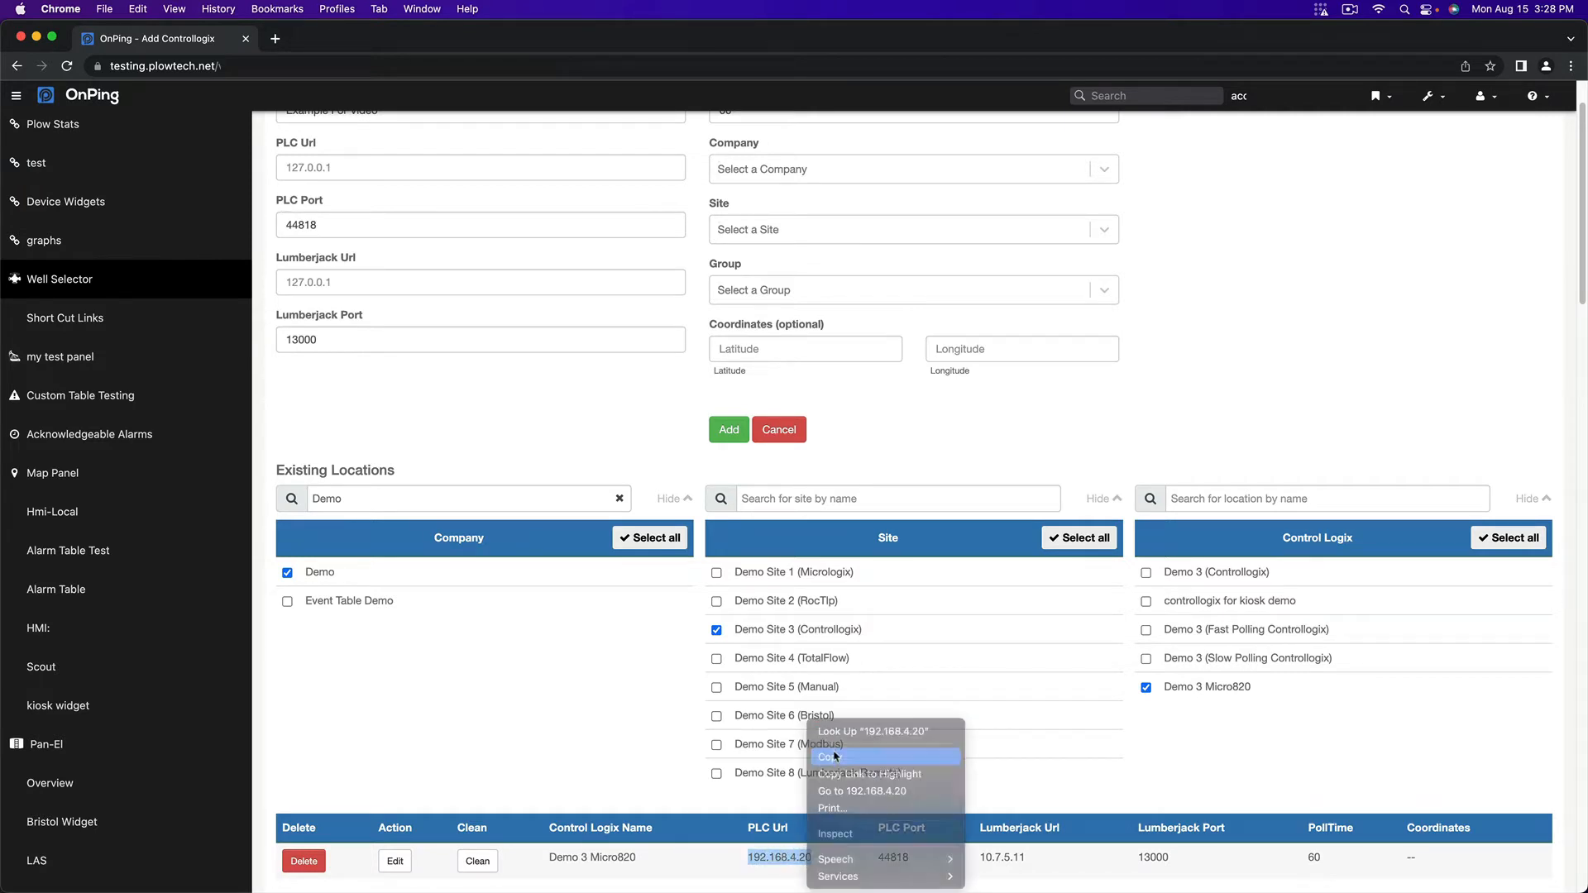
# Paste 192.168.4.20 as both the Lumberjack Url and the PLC Url of the new location
pyautogui.click(365, 288)
pyautogui.rightClick(365, 289)
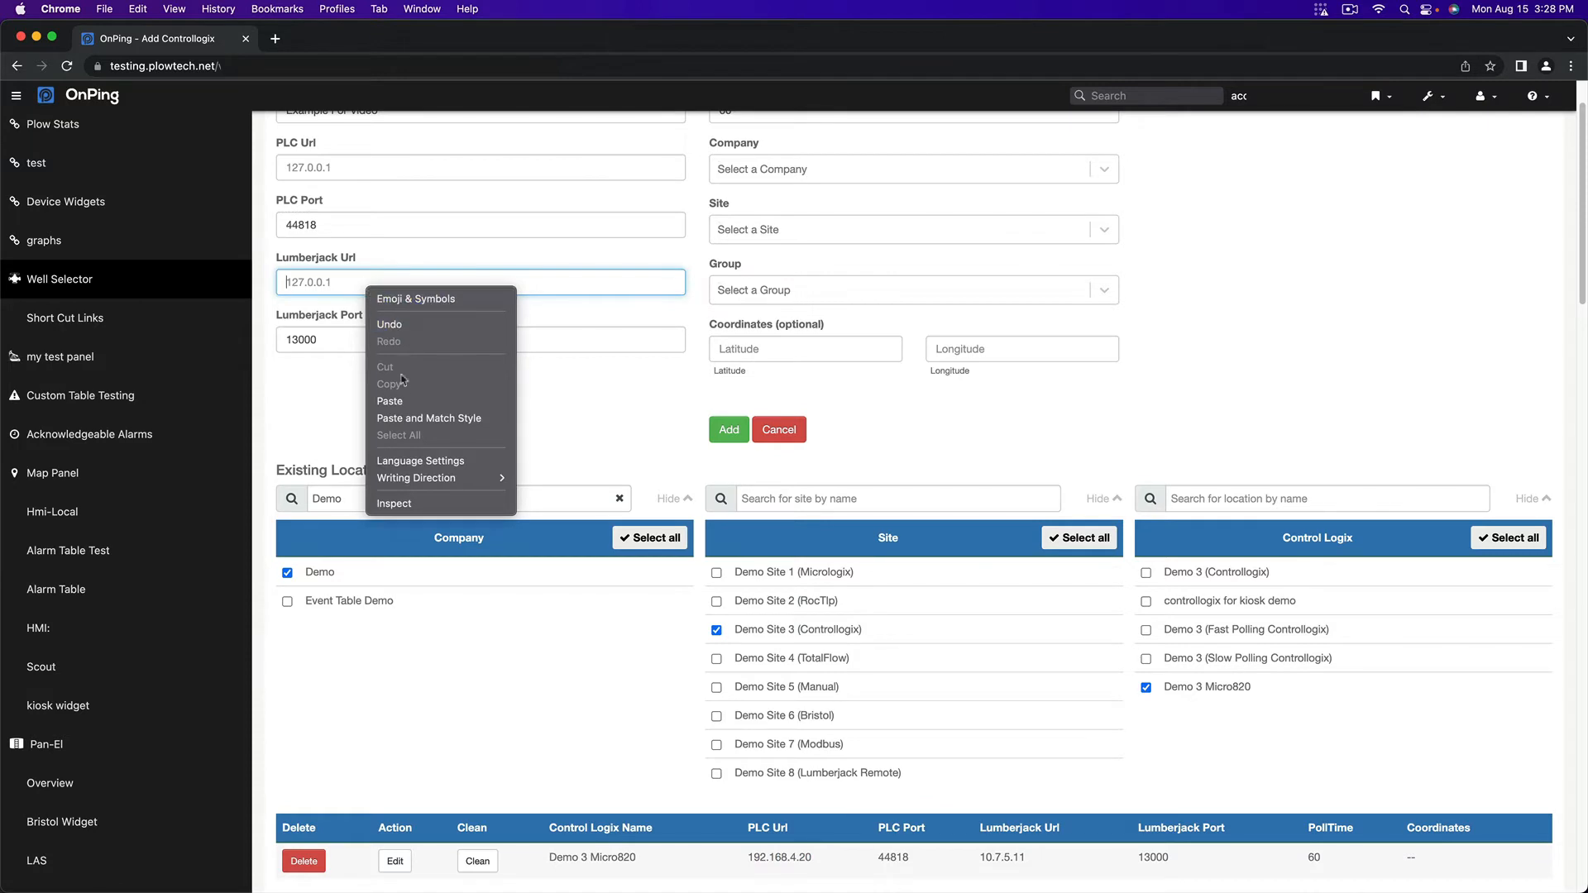
pyautogui.click(407, 408)
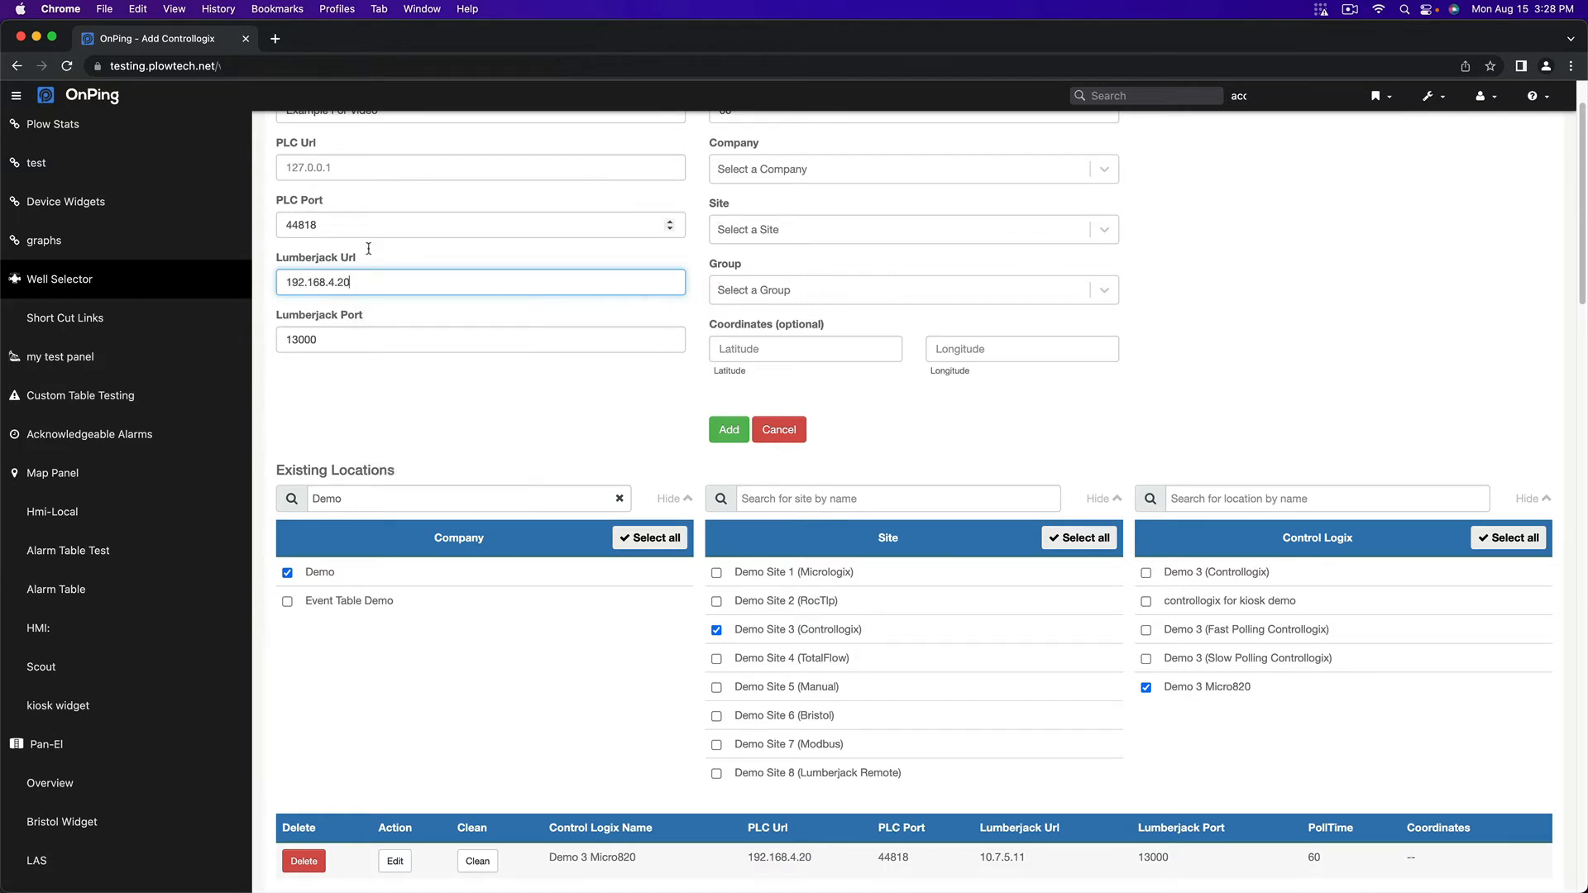
pyautogui.rightClick(318, 167)
pyautogui.click(347, 284)
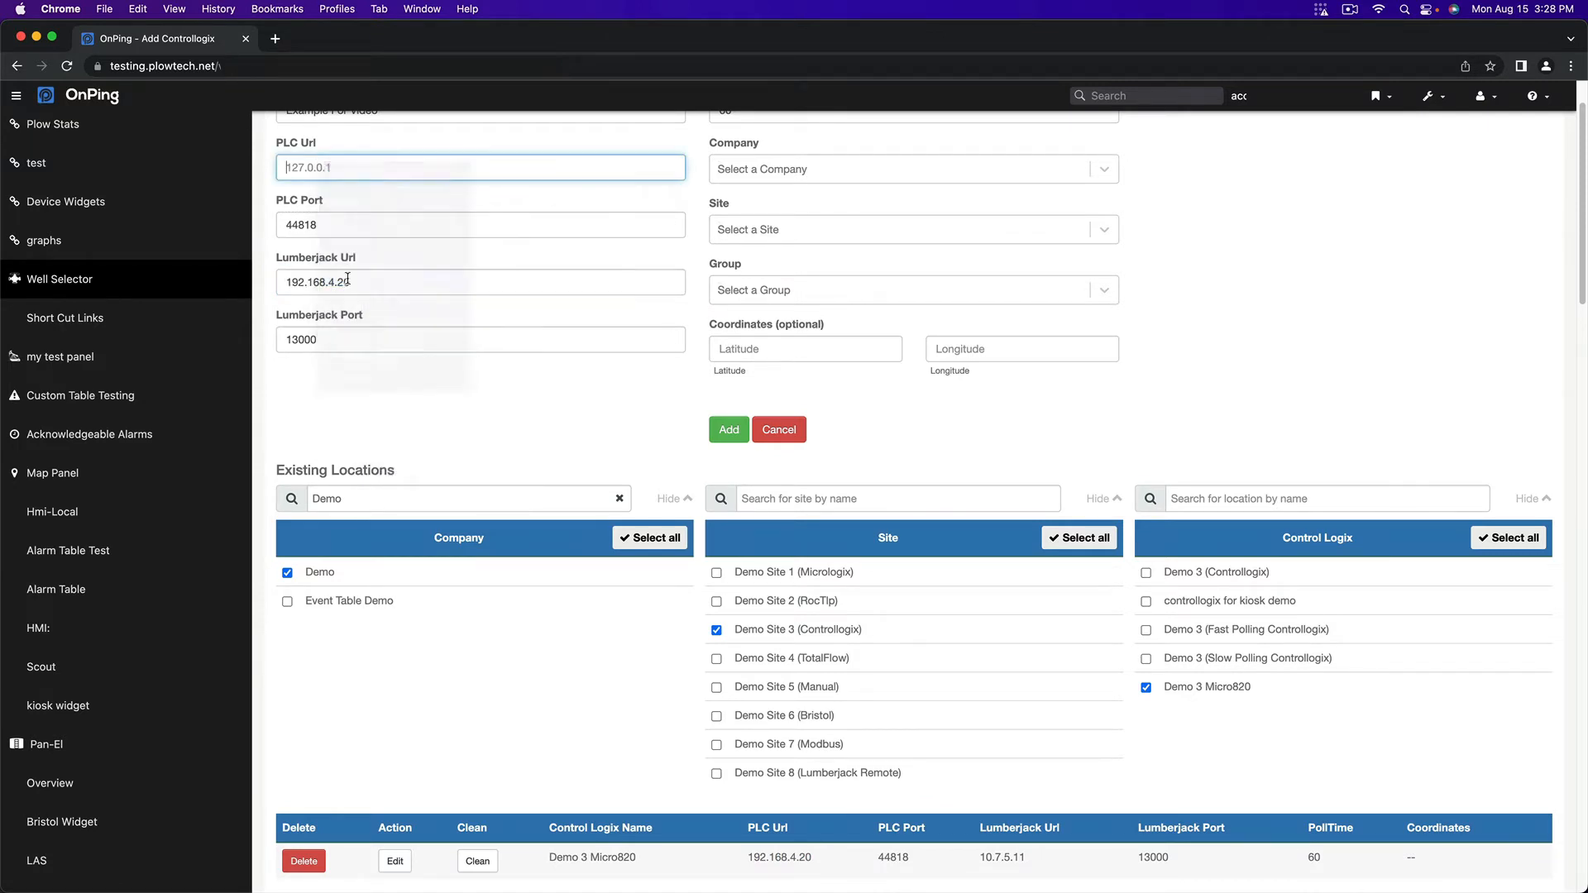
# Replace the new location's Lumberjack Url with 10.7.5.11, copied from the Demo 3 Micro820 location
pyautogui.moveTo(368, 280); pyautogui.dragTo(248, 270)
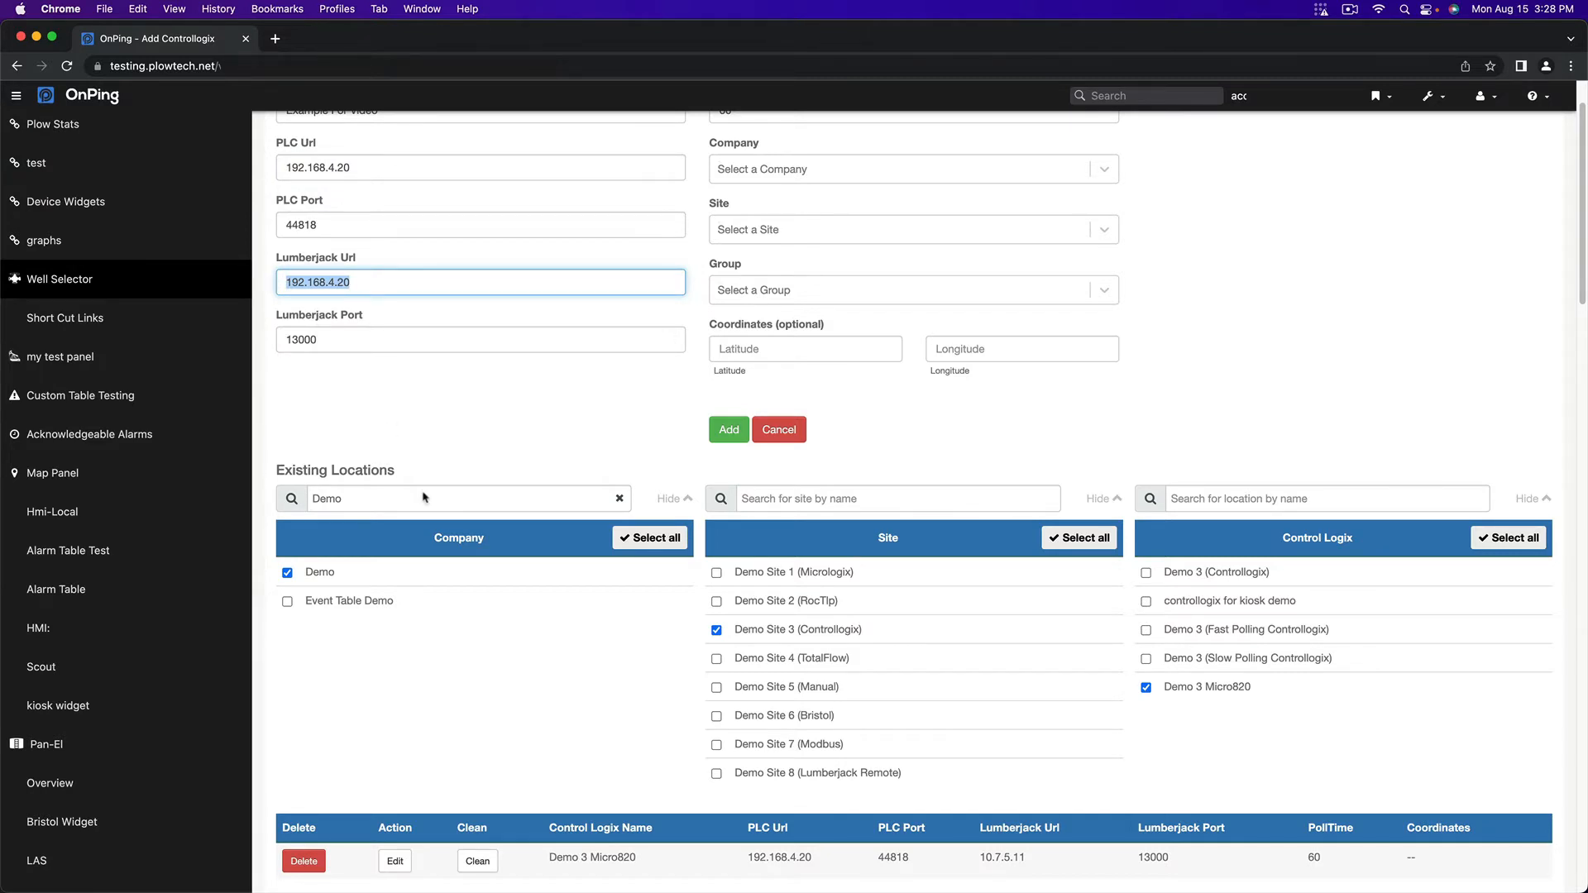
pyautogui.click(1031, 860)
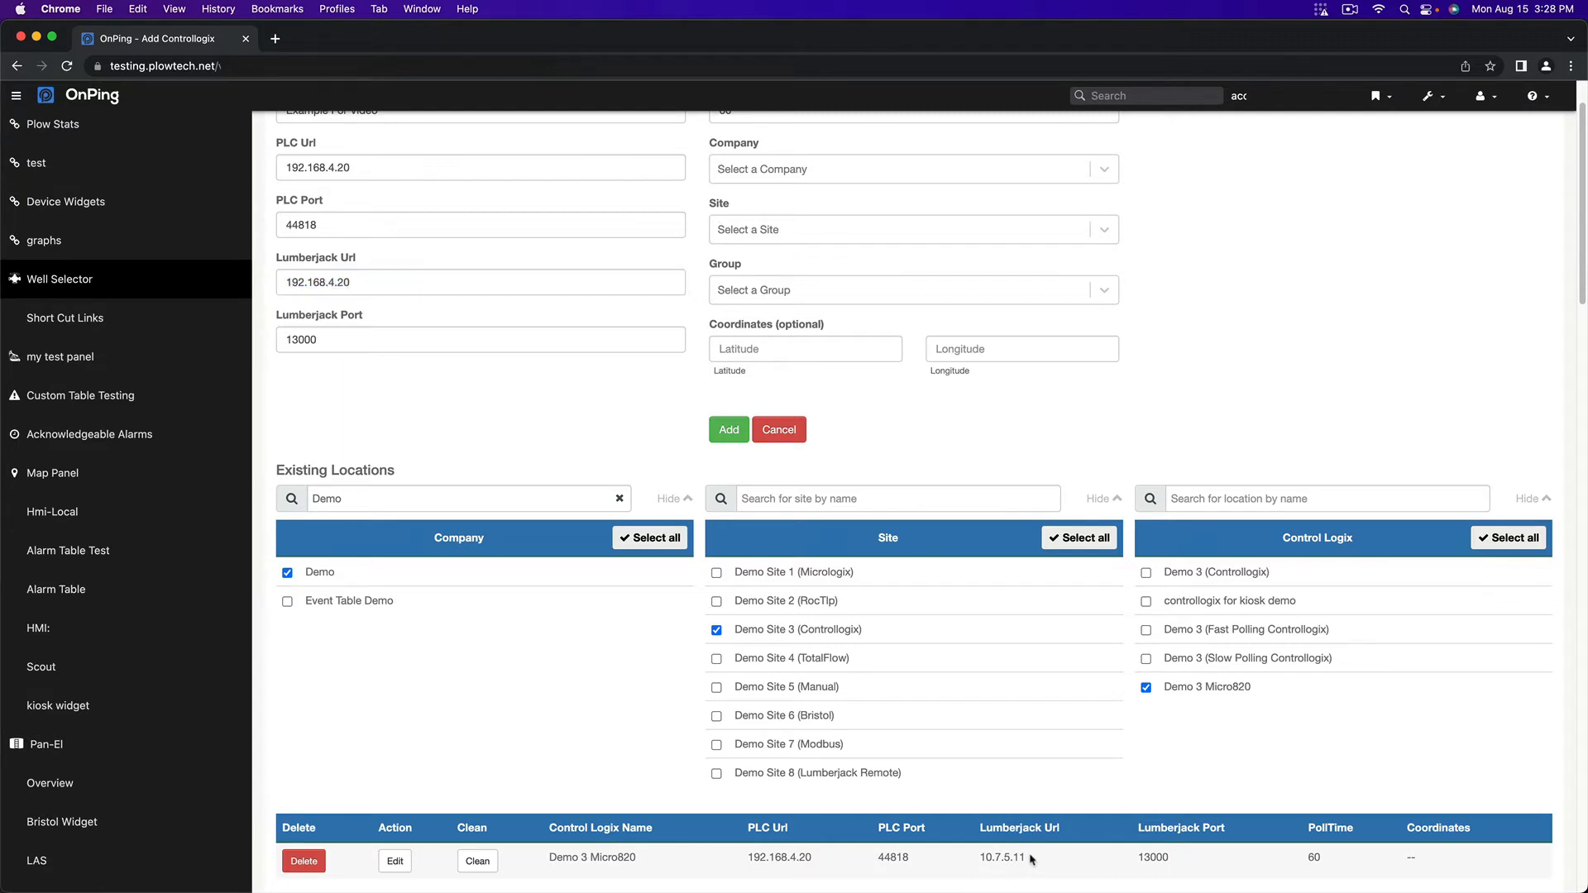
pyautogui.moveTo(1031, 860); pyautogui.dragTo(979, 861)
pyautogui.click(430, 284)
pyautogui.doubleClick(432, 286)
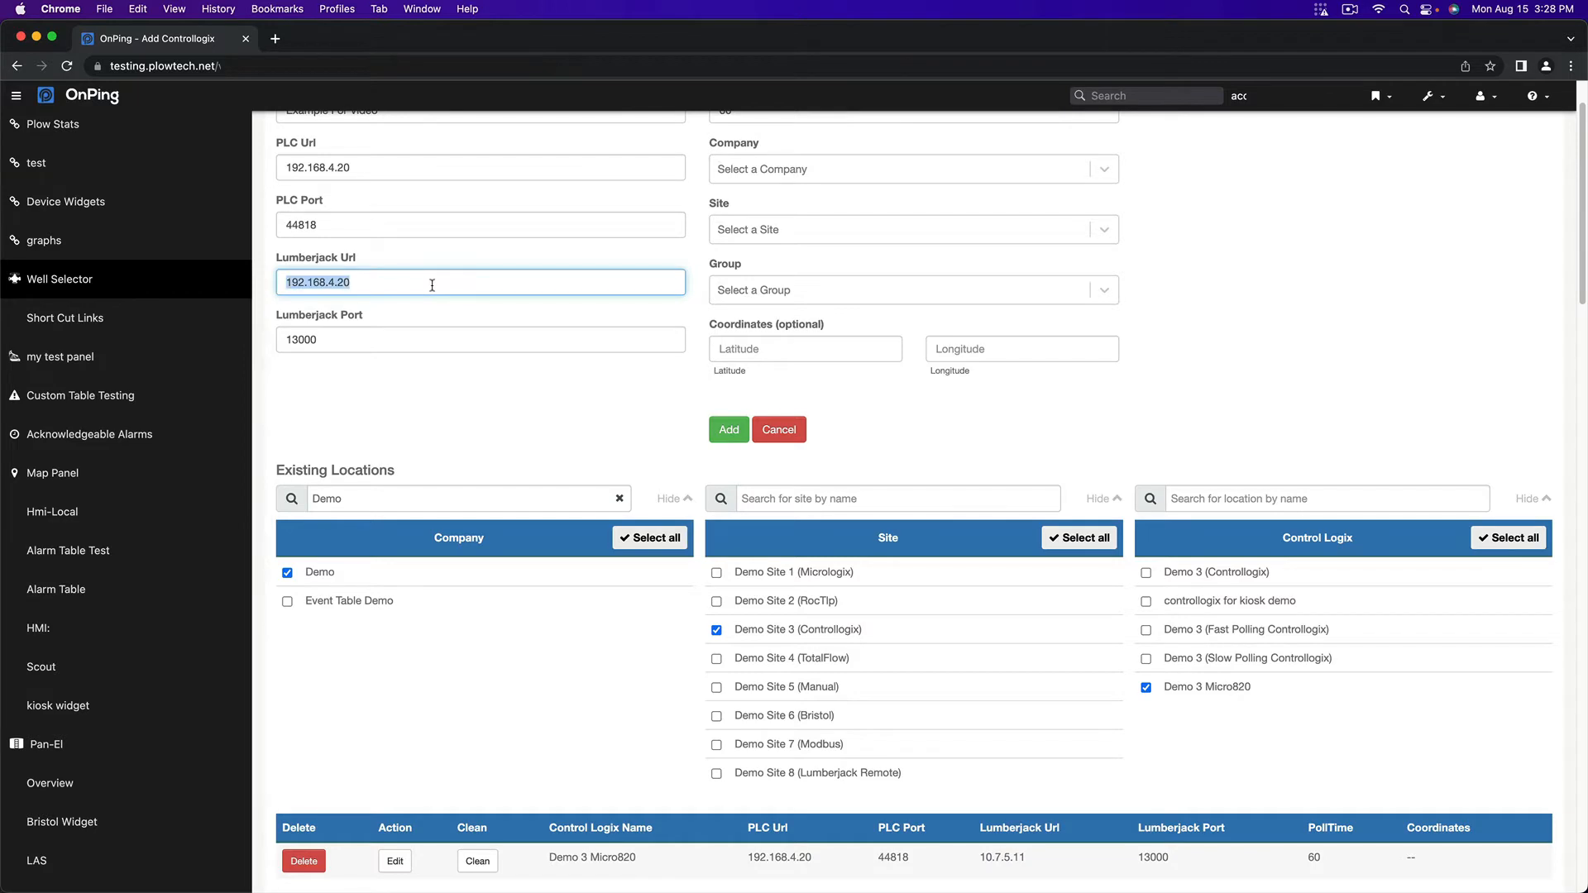
pyautogui.press('super+v')
pyautogui.hotkey('alt', 'Left')
pyautogui.hotkey('alt', 'BackSpace')
# Assign the new location to company Demo, site Demo Site 3 (Controllogix) and group stagingUser, and add it
pyautogui.scroll(-1, 643, 448)
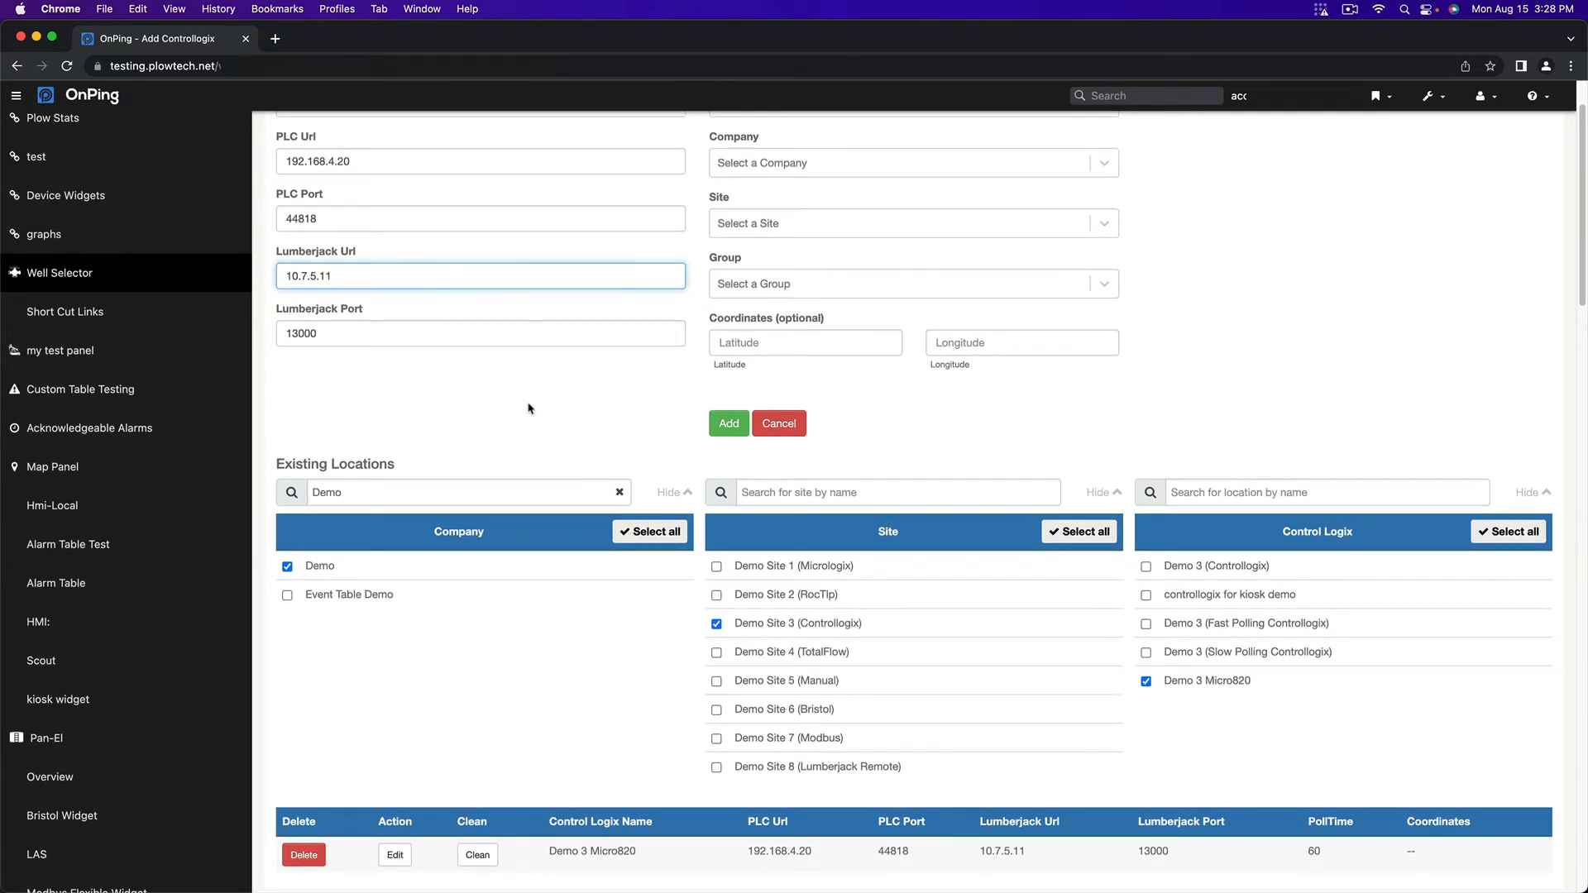
pyautogui.scroll(3, 529, 405)
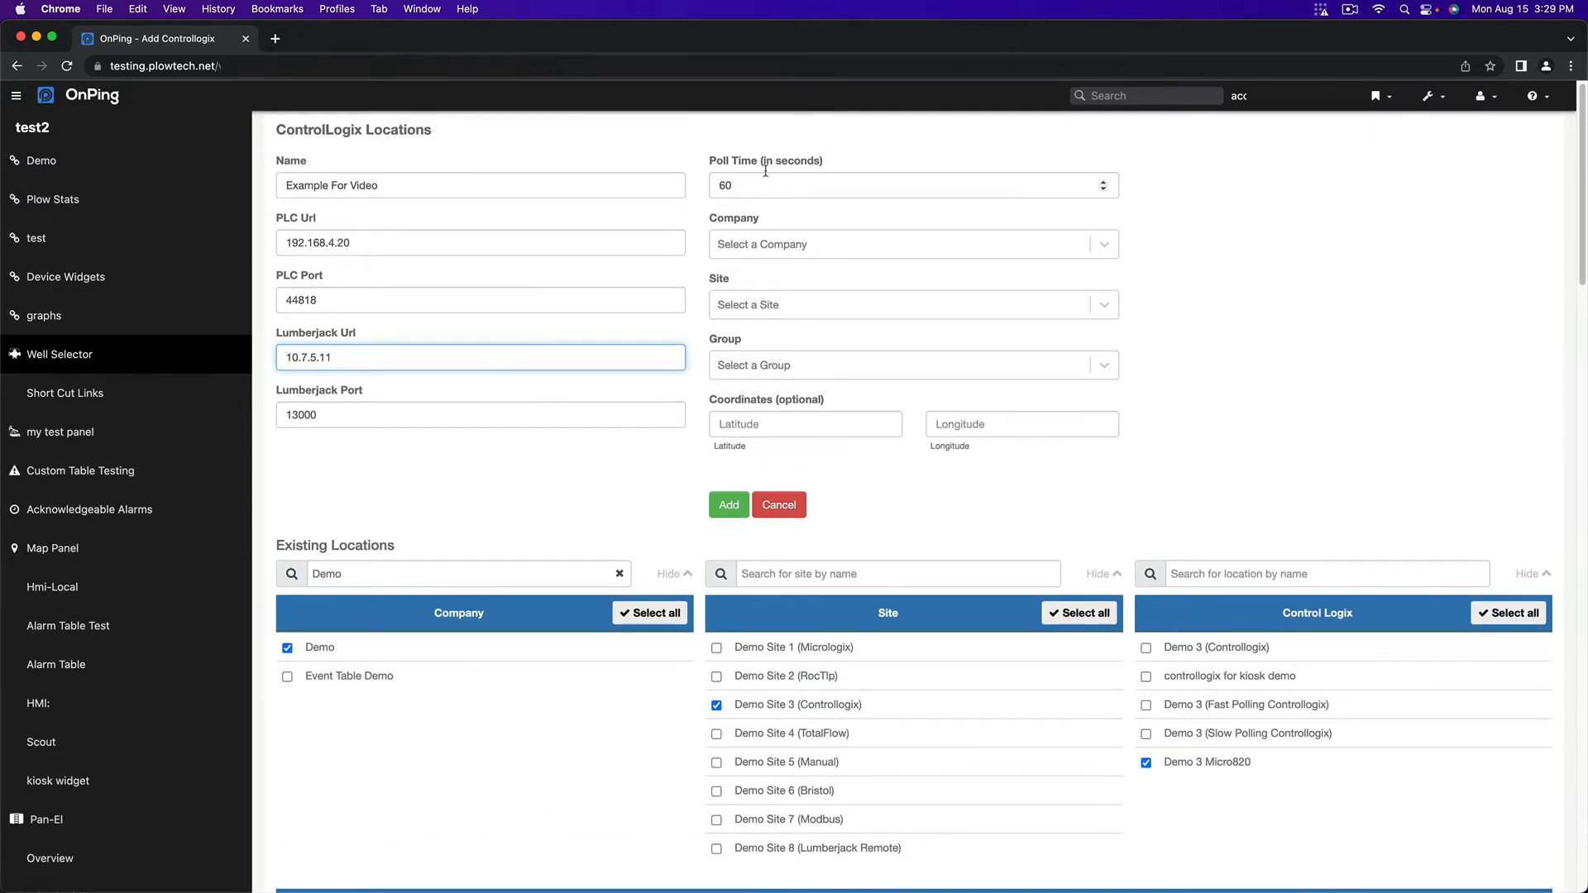
pyautogui.click(797, 248)
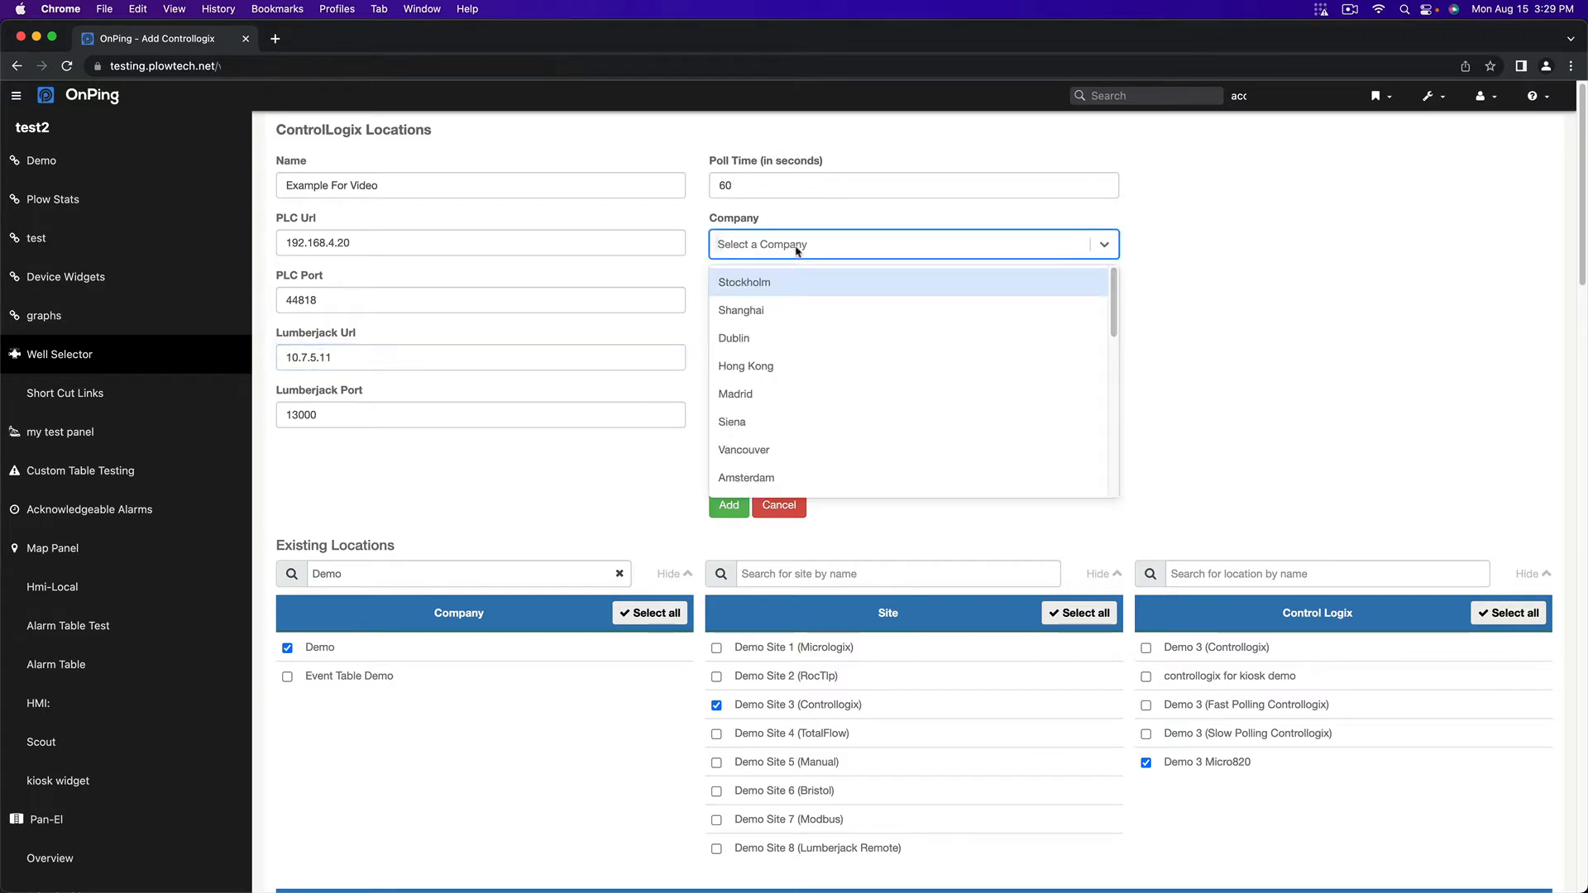
pyautogui.write('dem')
pyautogui.click(791, 282)
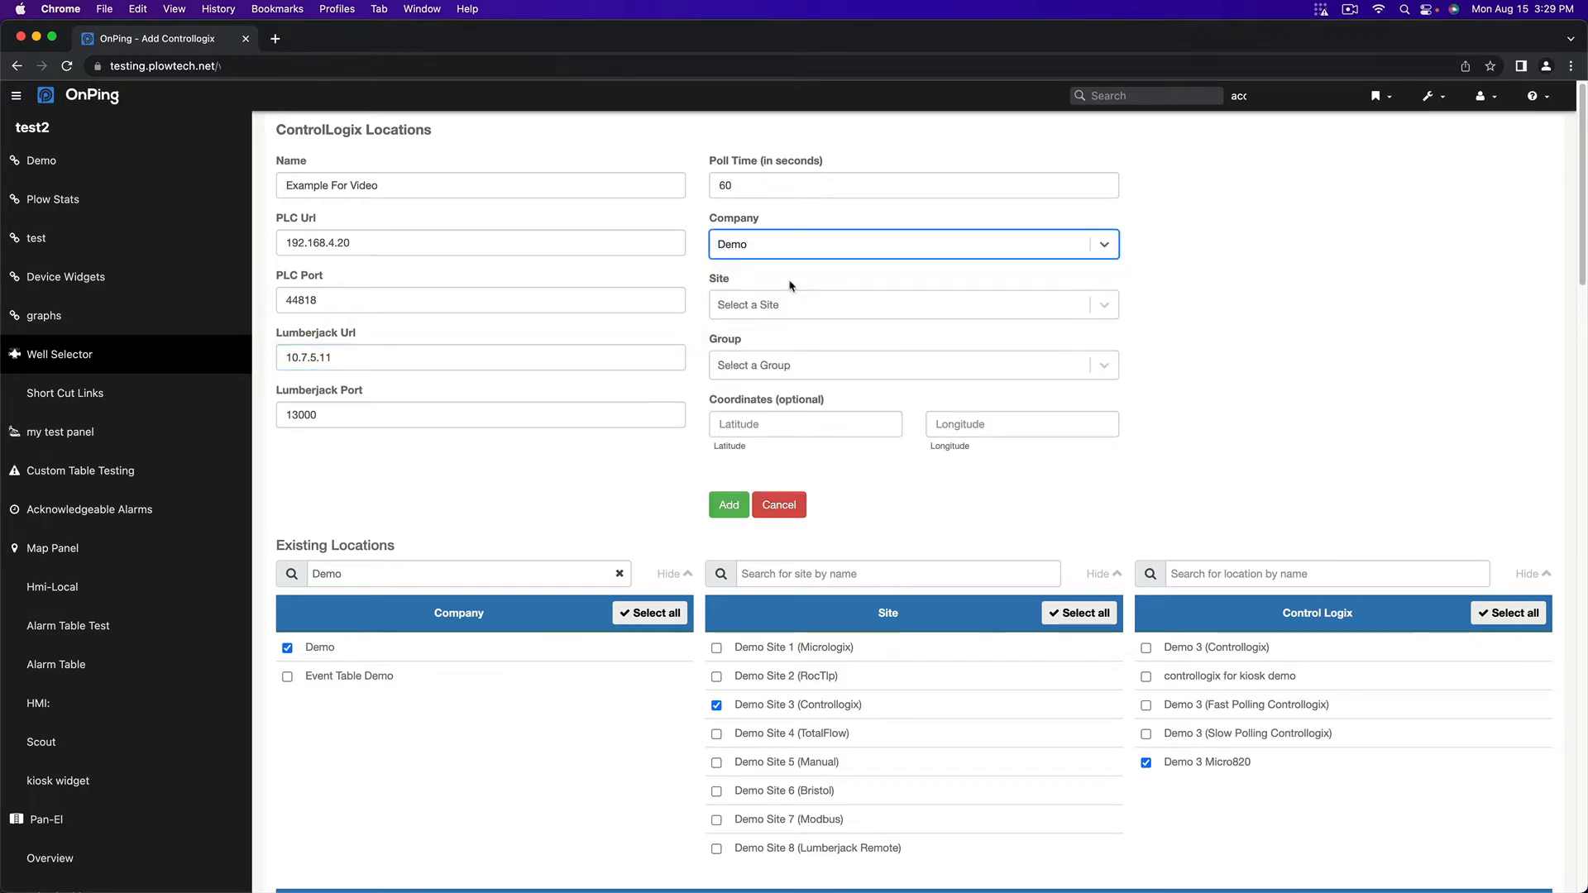
pyautogui.click(794, 304)
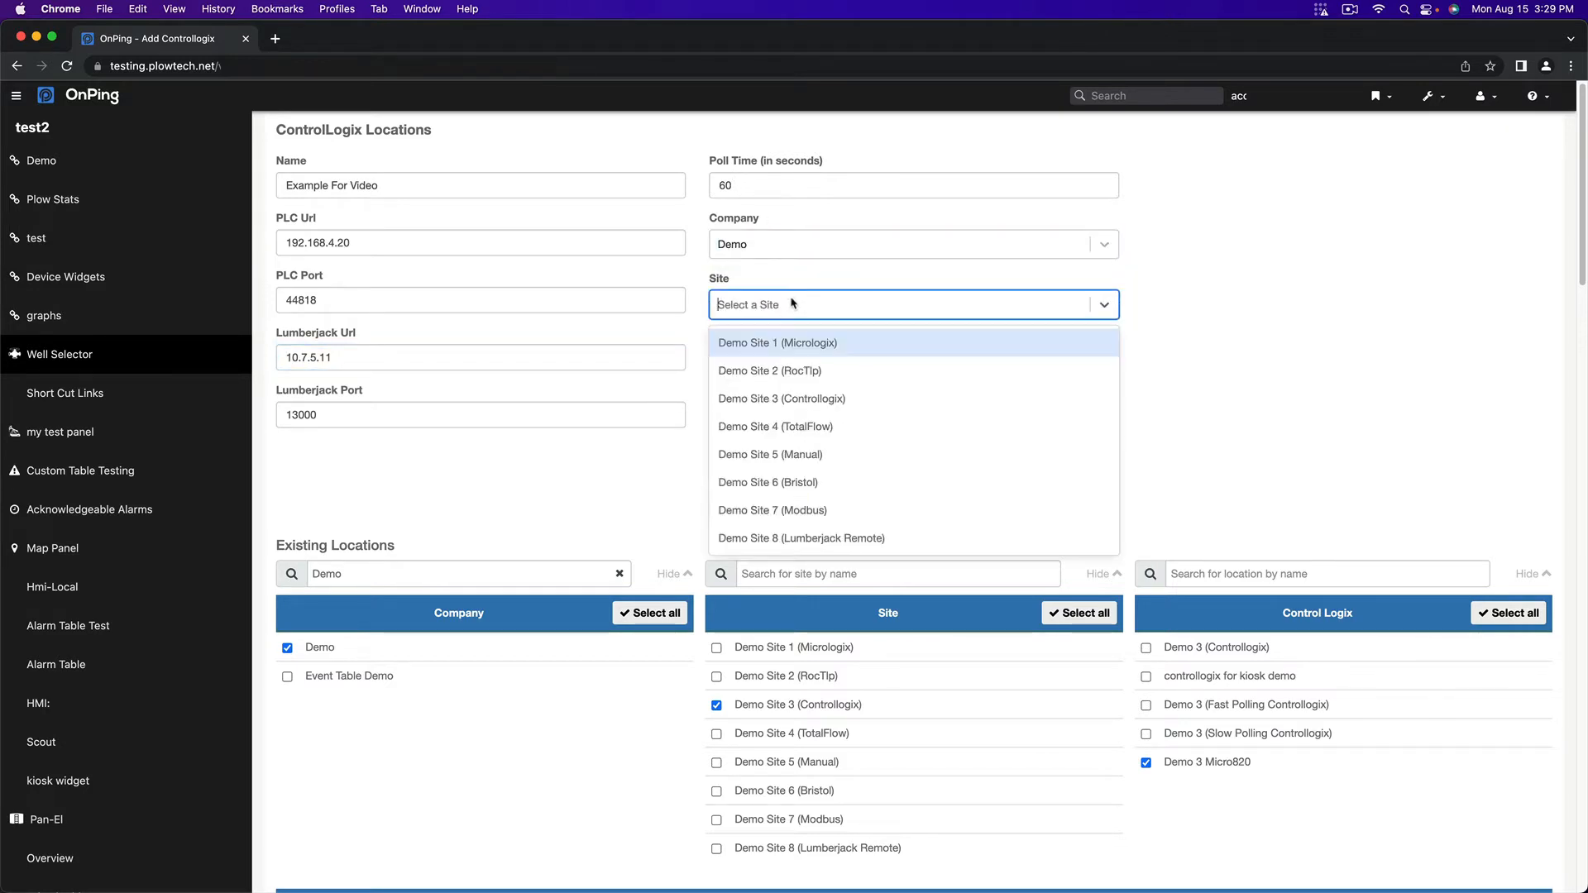
pyautogui.click(812, 399)
pyautogui.click(843, 364)
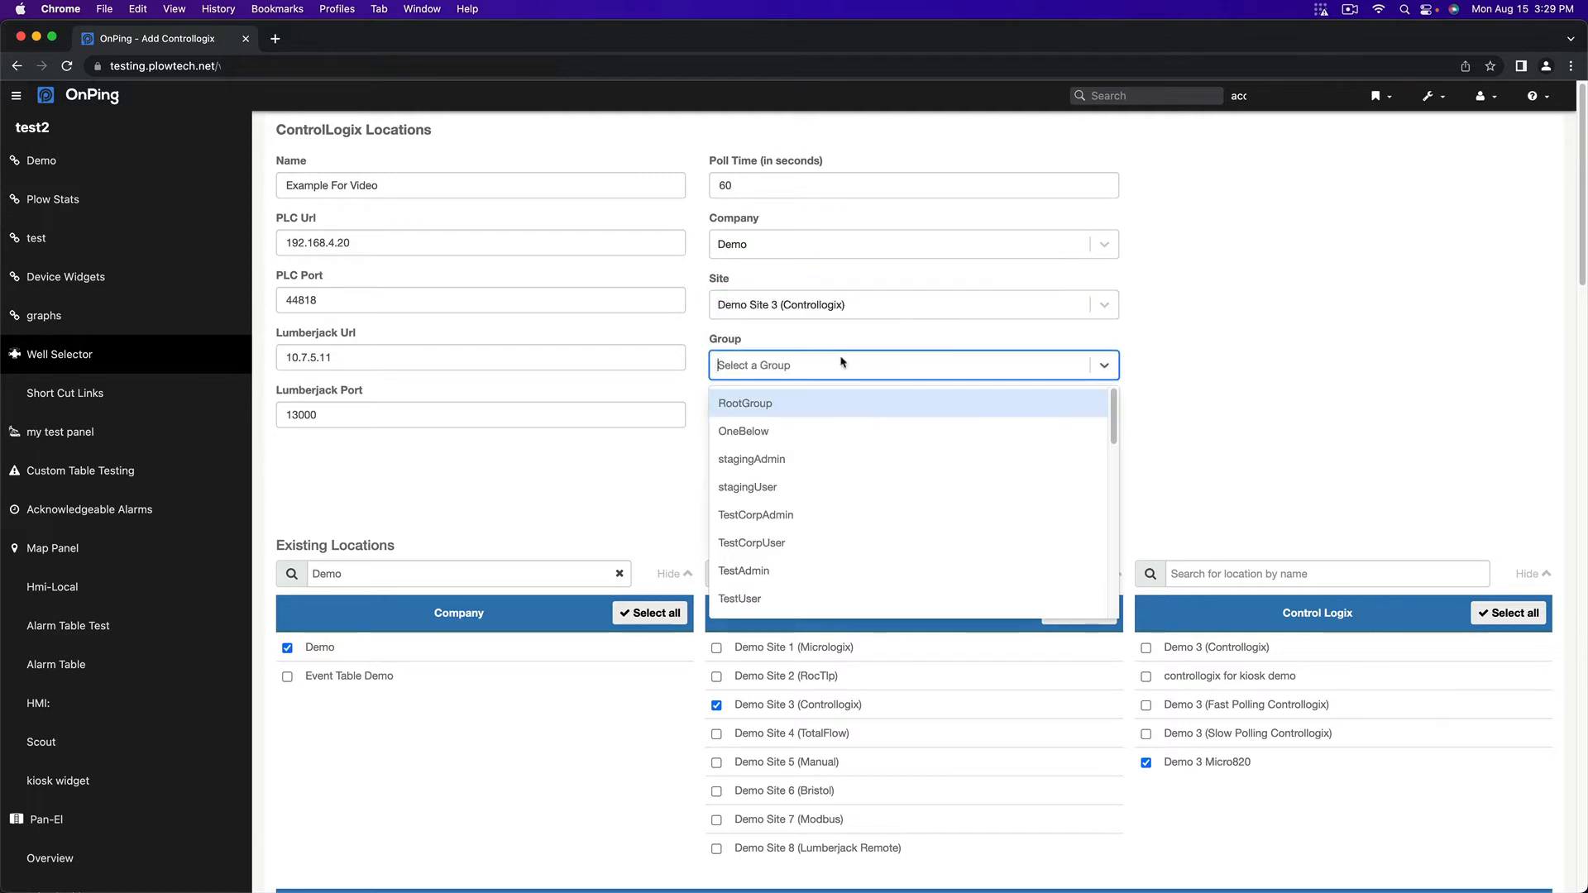
pyautogui.click(817, 488)
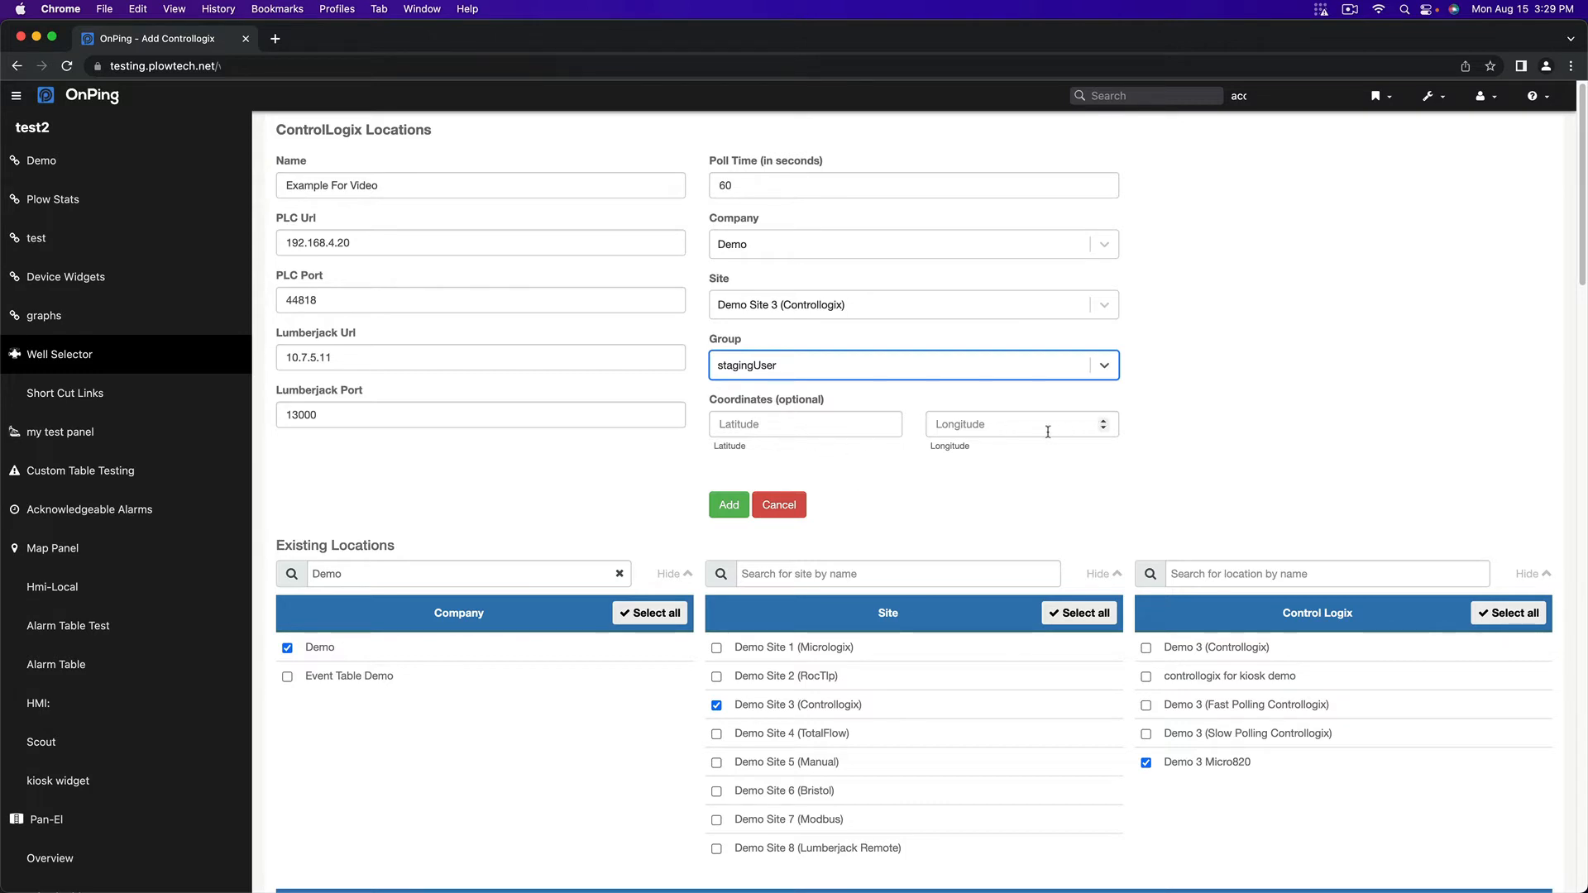
pyautogui.click(736, 502)
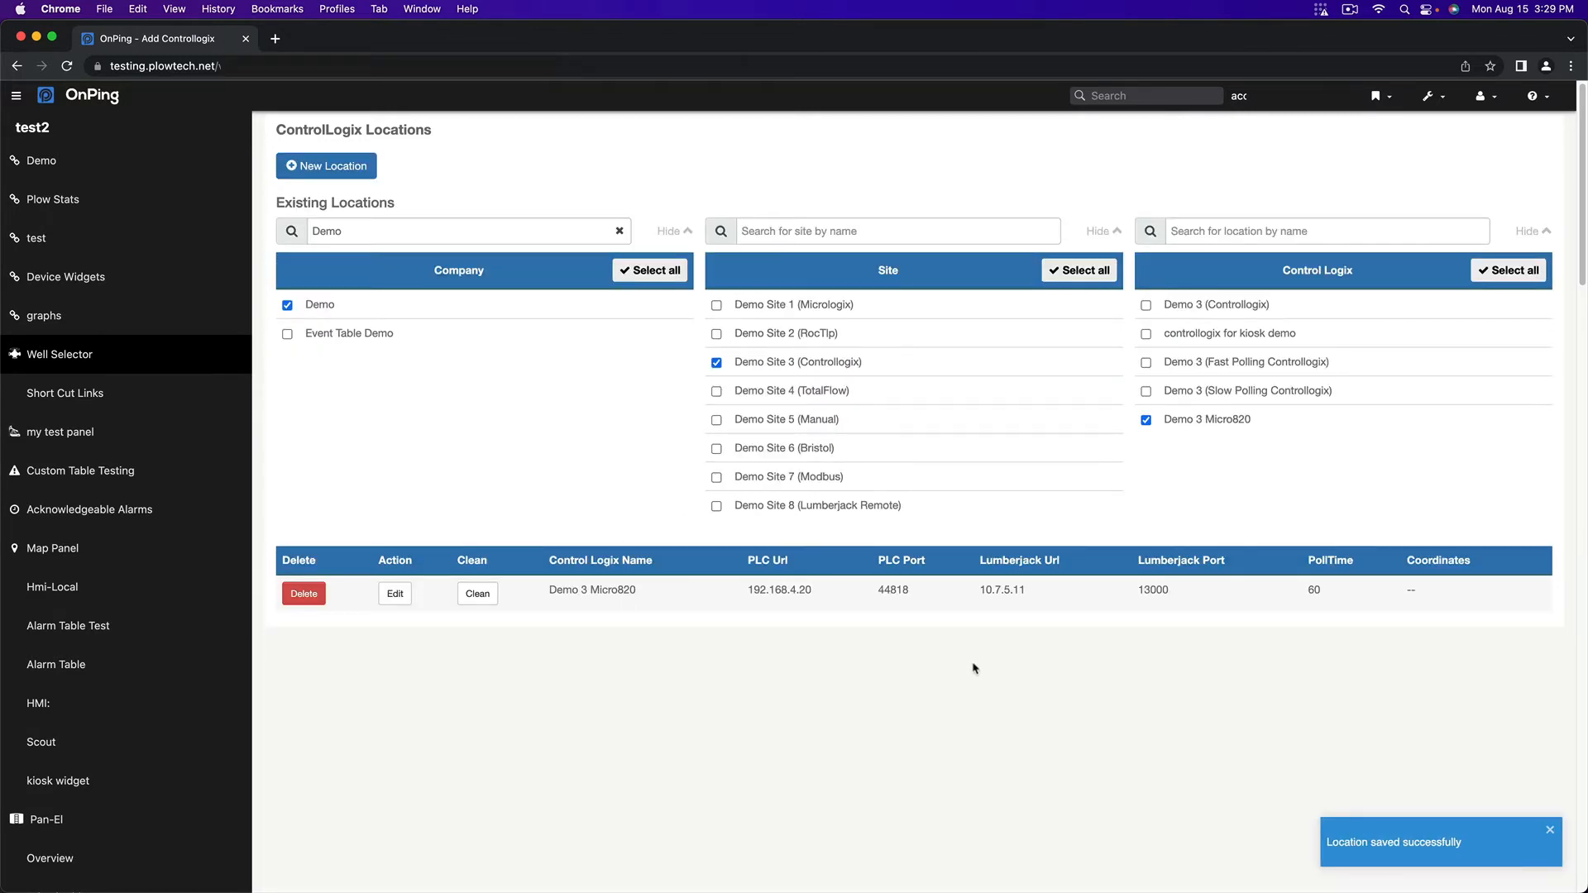
# Reload the locations of Demo Site 3 (Controllogix) and check the details of Example For Video, leaving it deselected
pyautogui.click(755, 370)
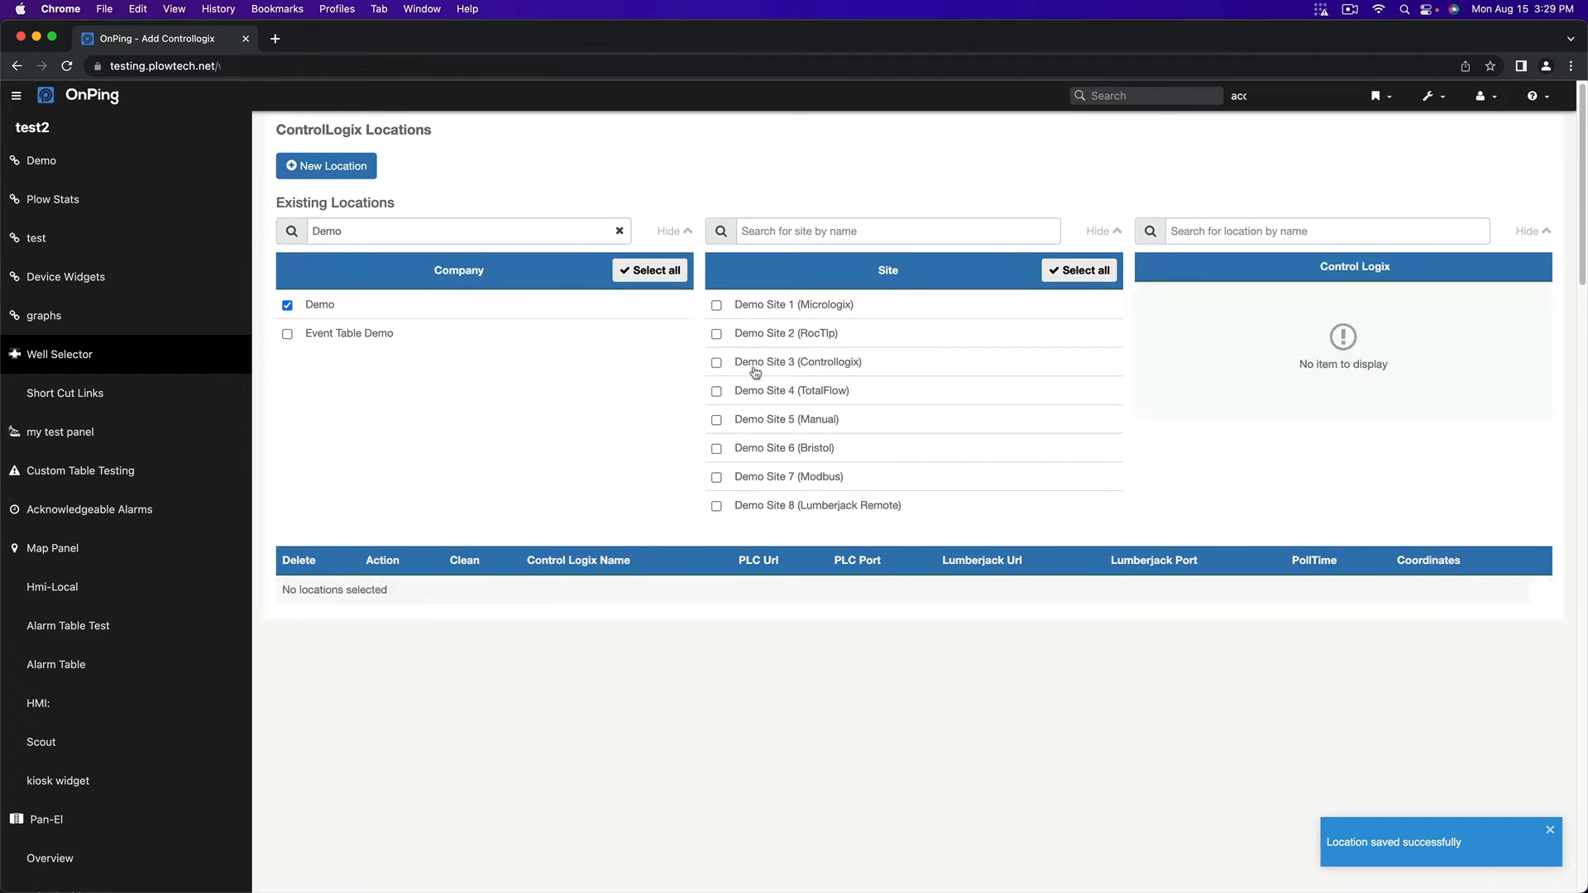
pyautogui.click(755, 370)
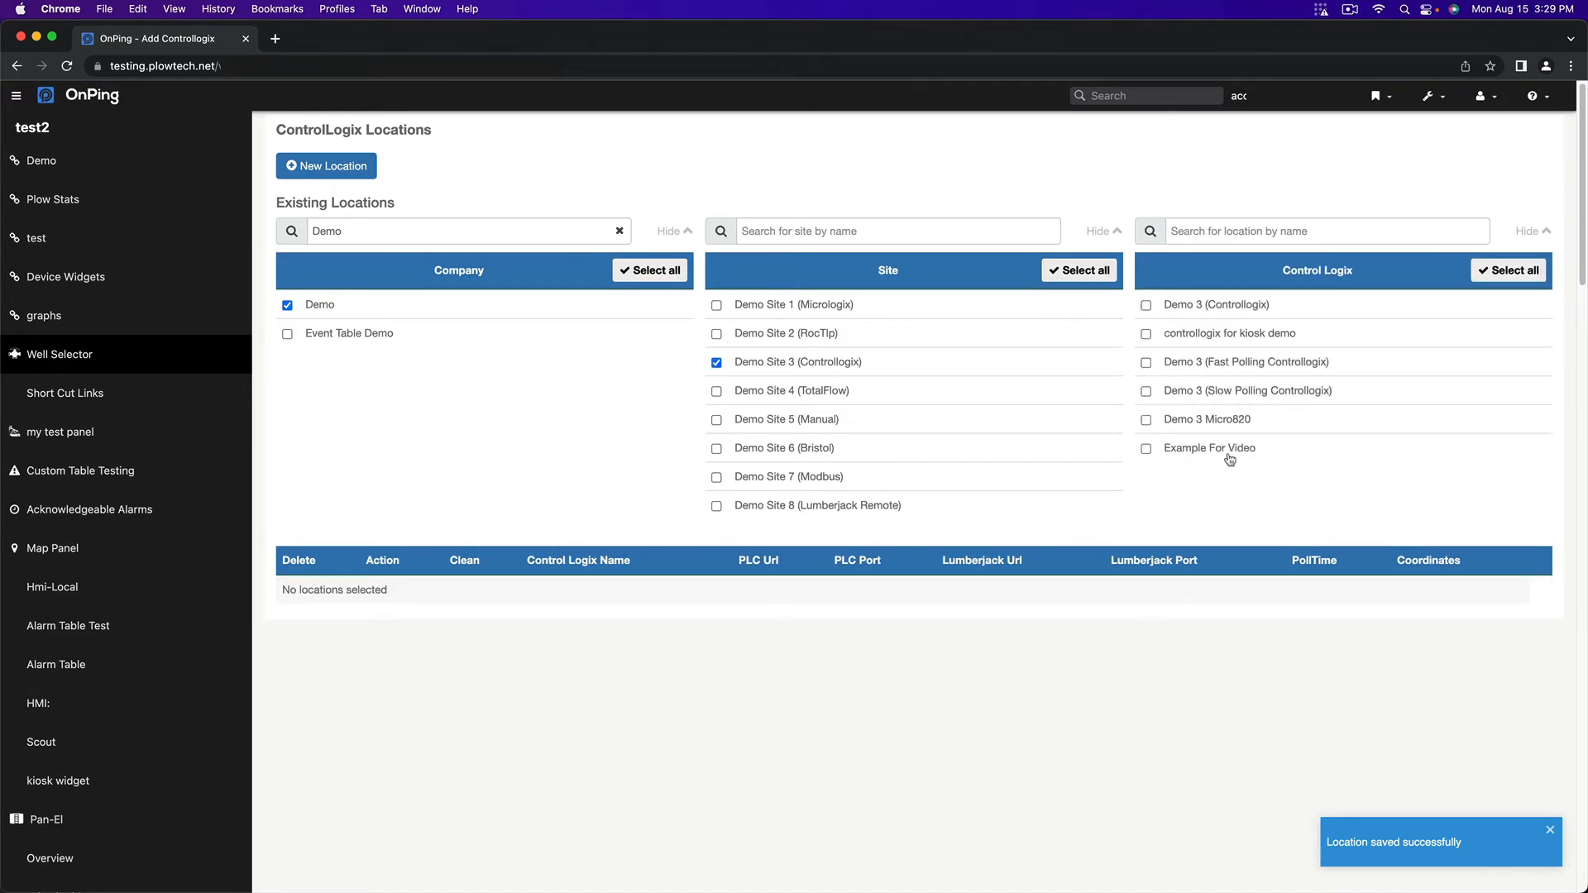
pyautogui.click(1229, 455)
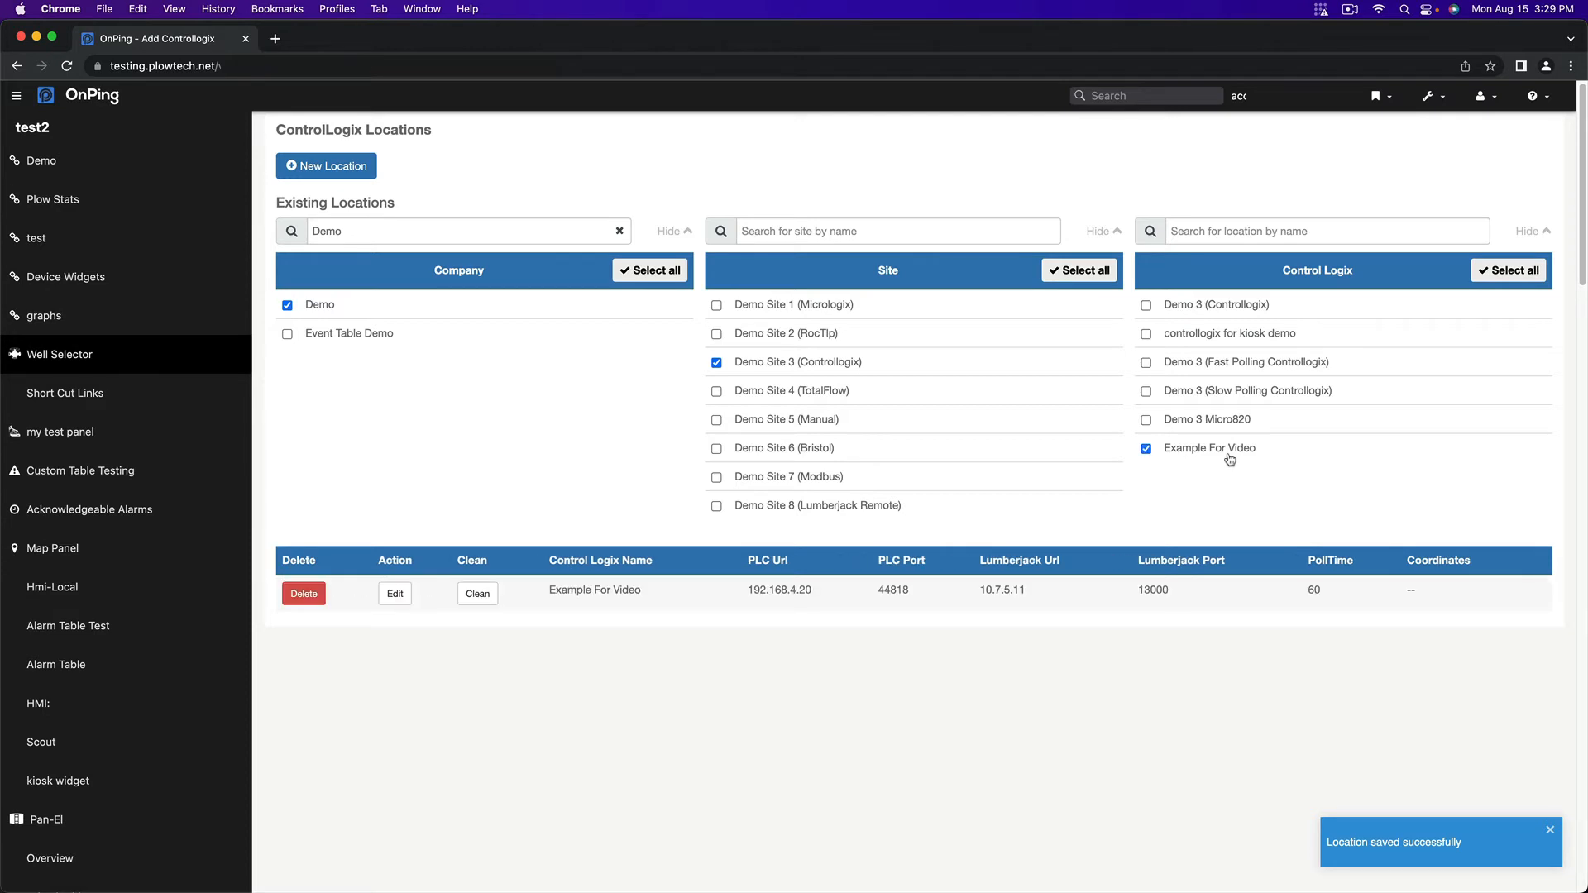
pyautogui.click(1229, 460)
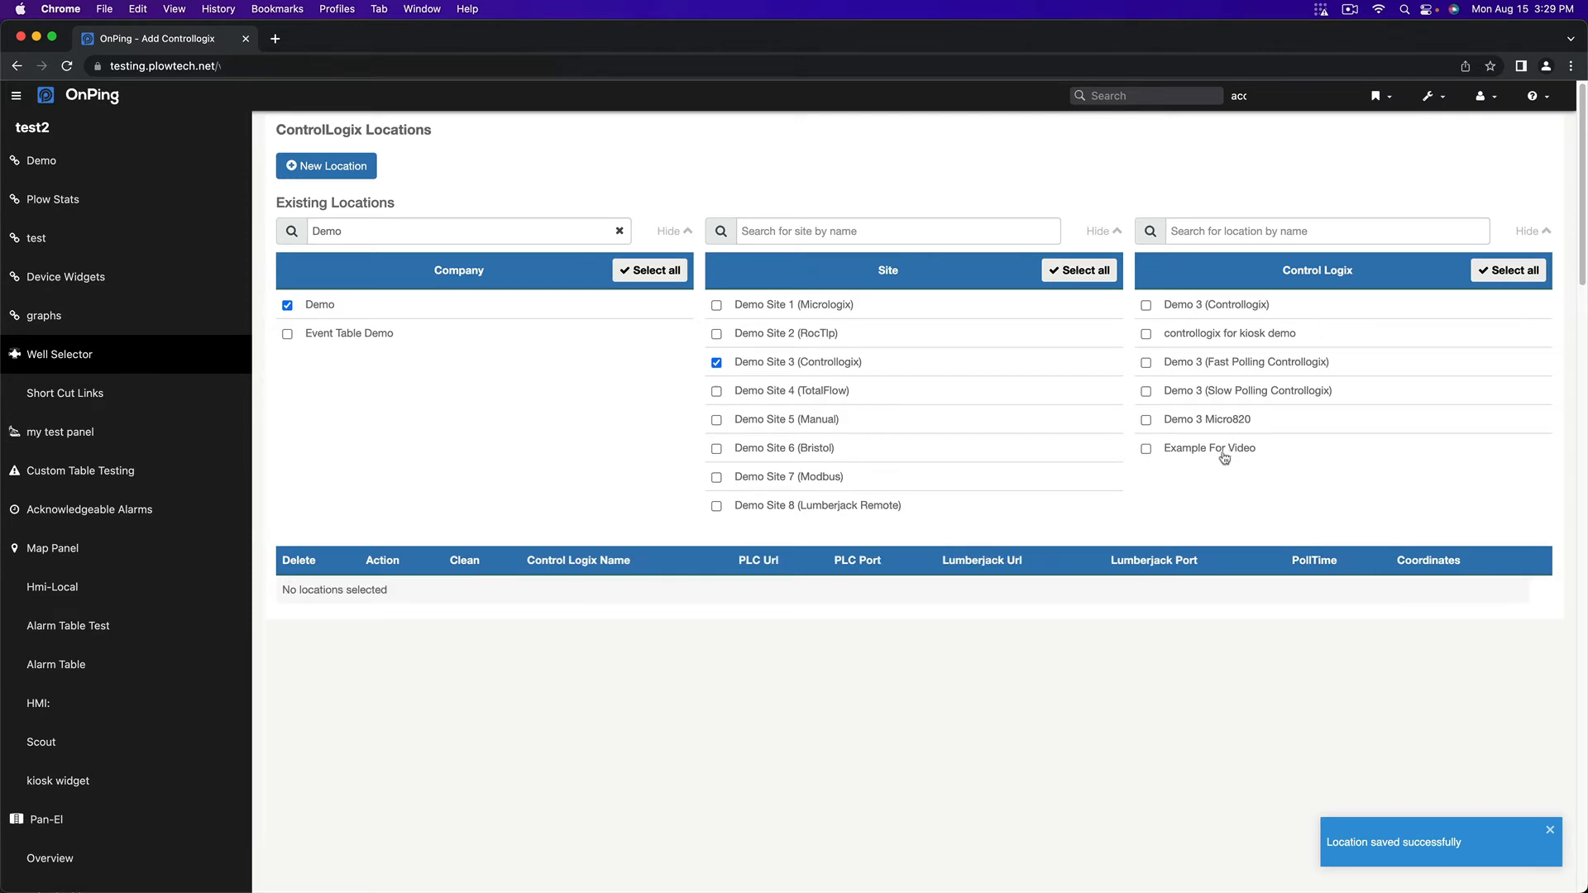
# Return to the Video Demo dashboard and delete its Control Logix Widget panel, saving the dashboard and leaving edit mode
pyautogui.click(17, 70)
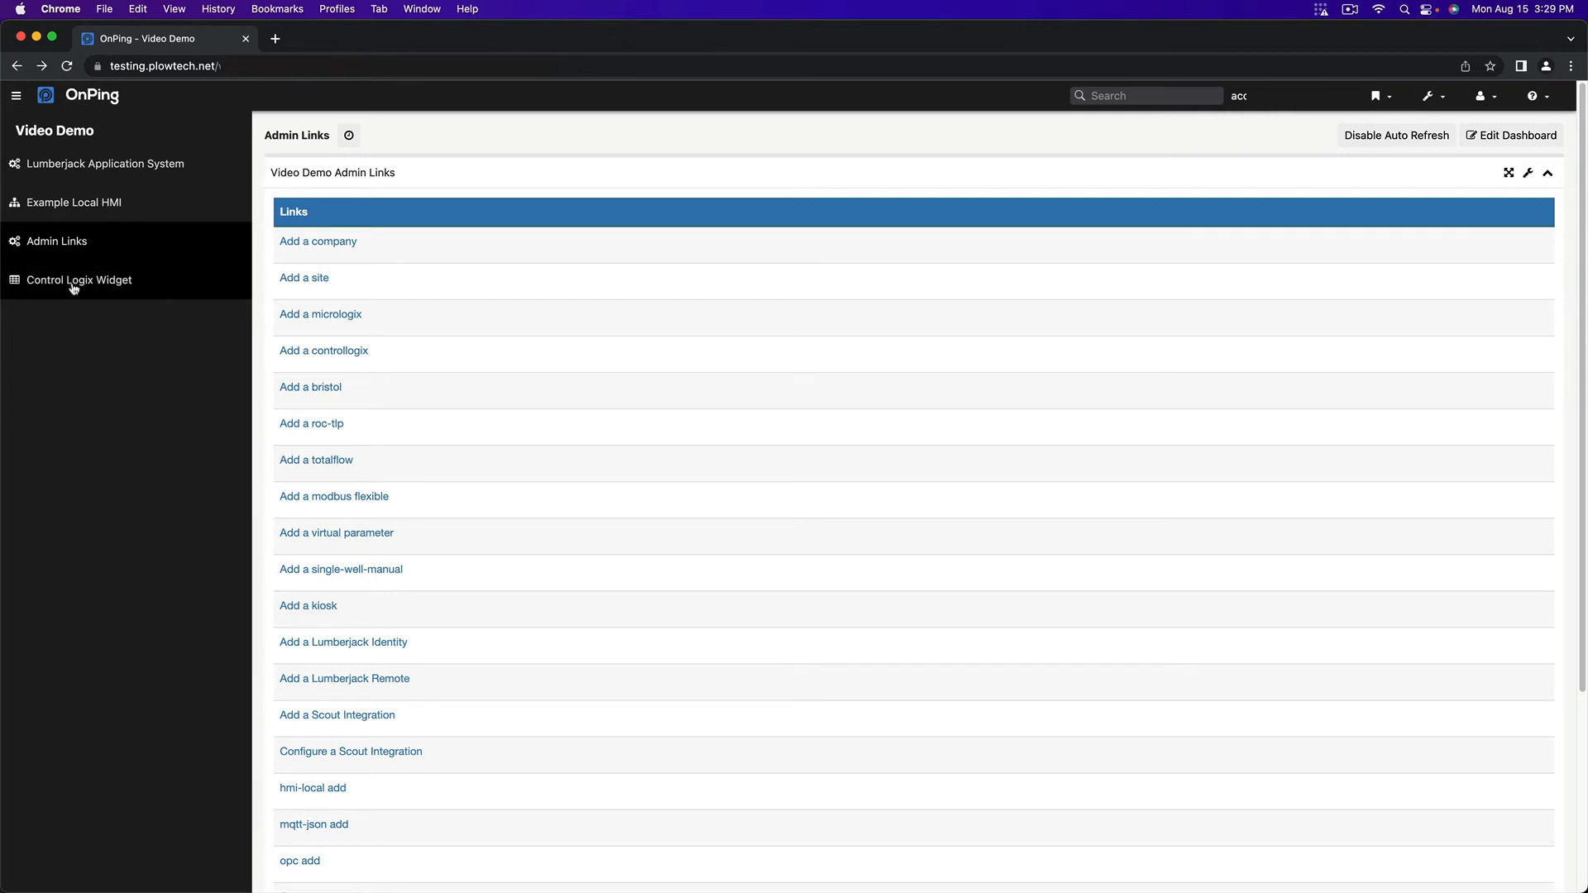
pyautogui.click(1511, 134)
pyautogui.click(234, 448)
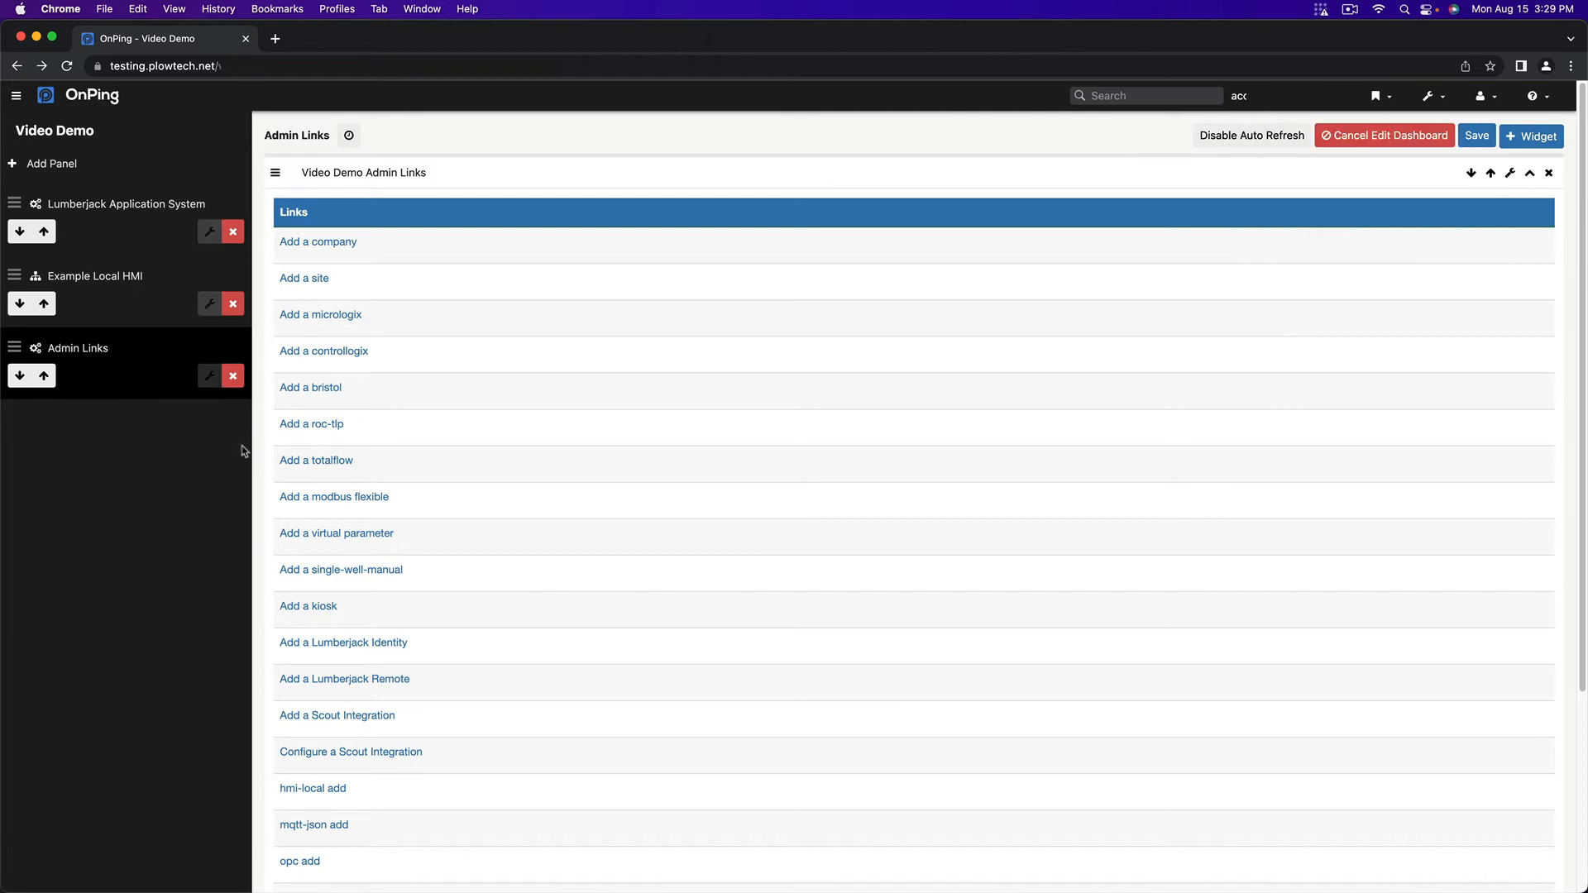
pyautogui.click(1477, 137)
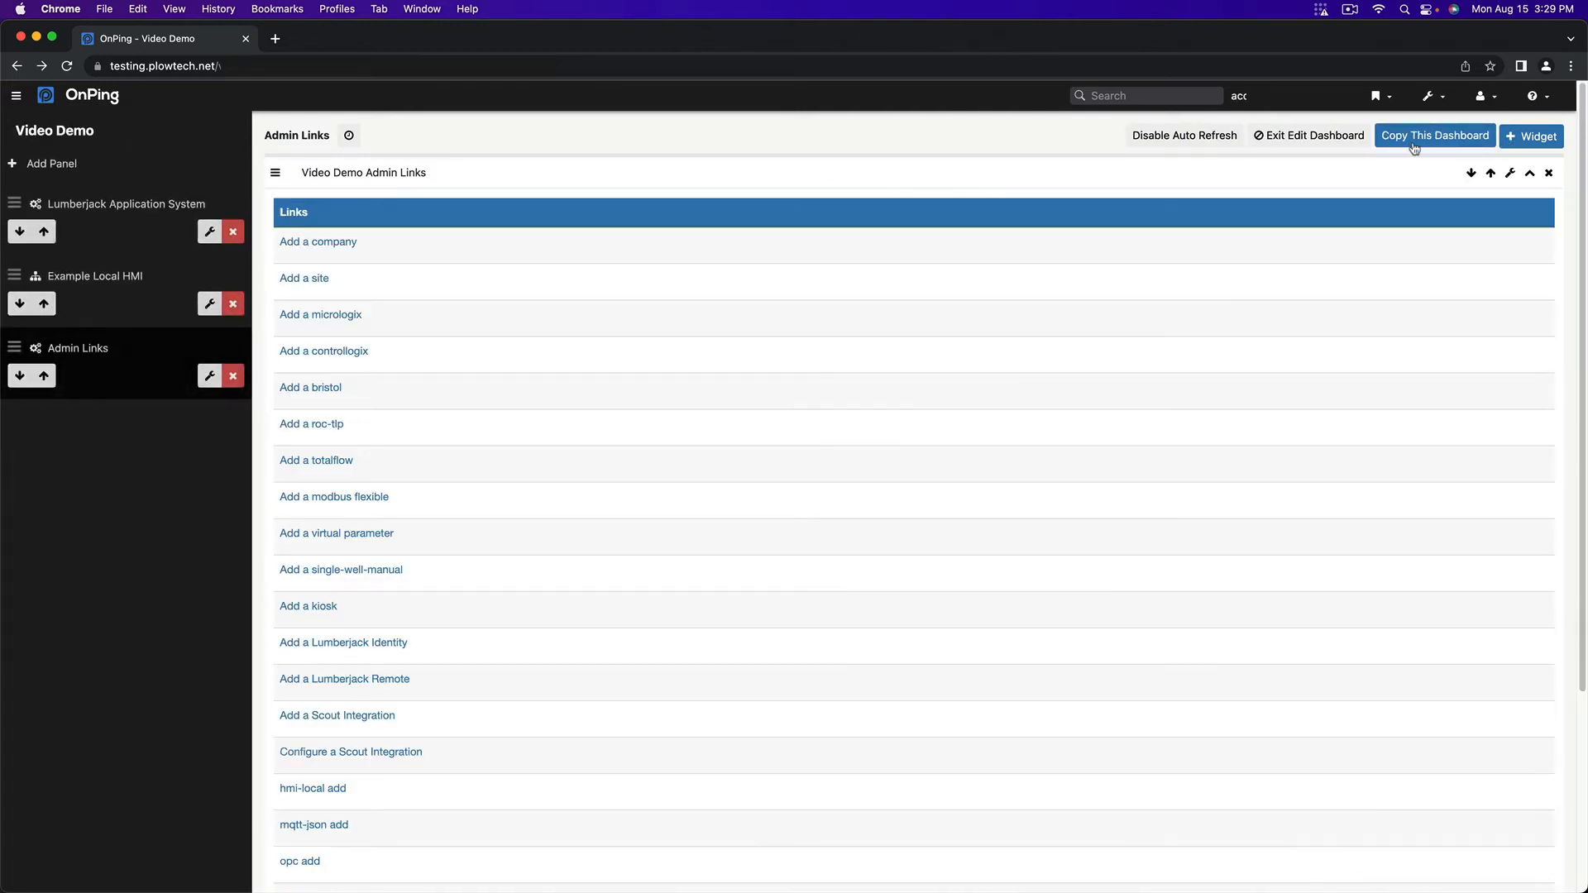
pyautogui.click(1315, 136)
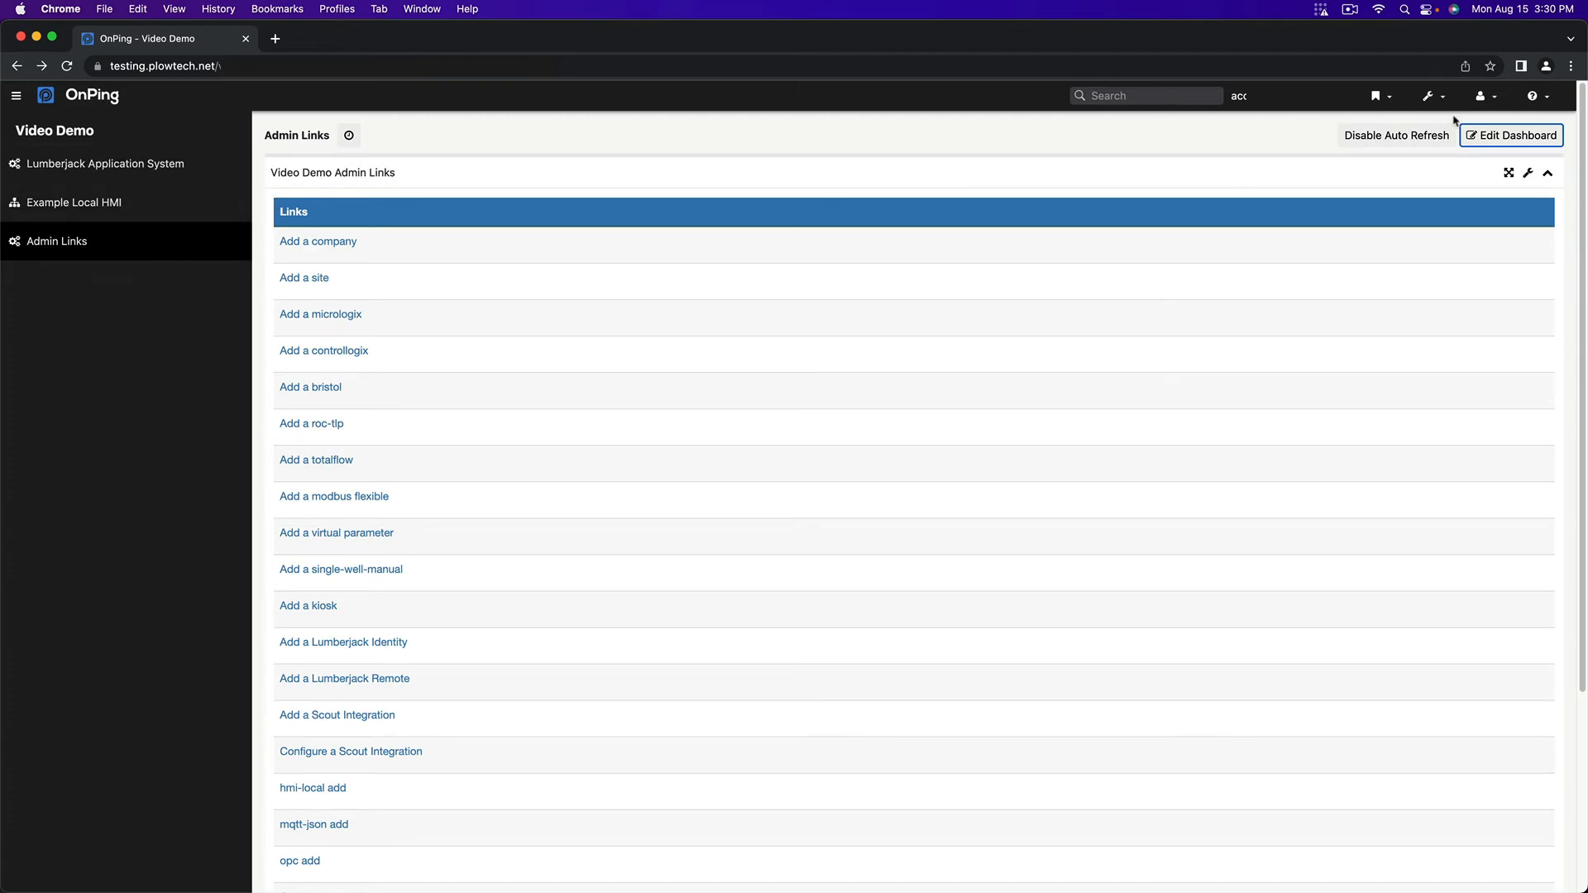
# Add a new widget panel titled Control Logix with the cog icon to the Video Demo dashboard
pyautogui.click(1482, 134)
pyautogui.click(51, 163)
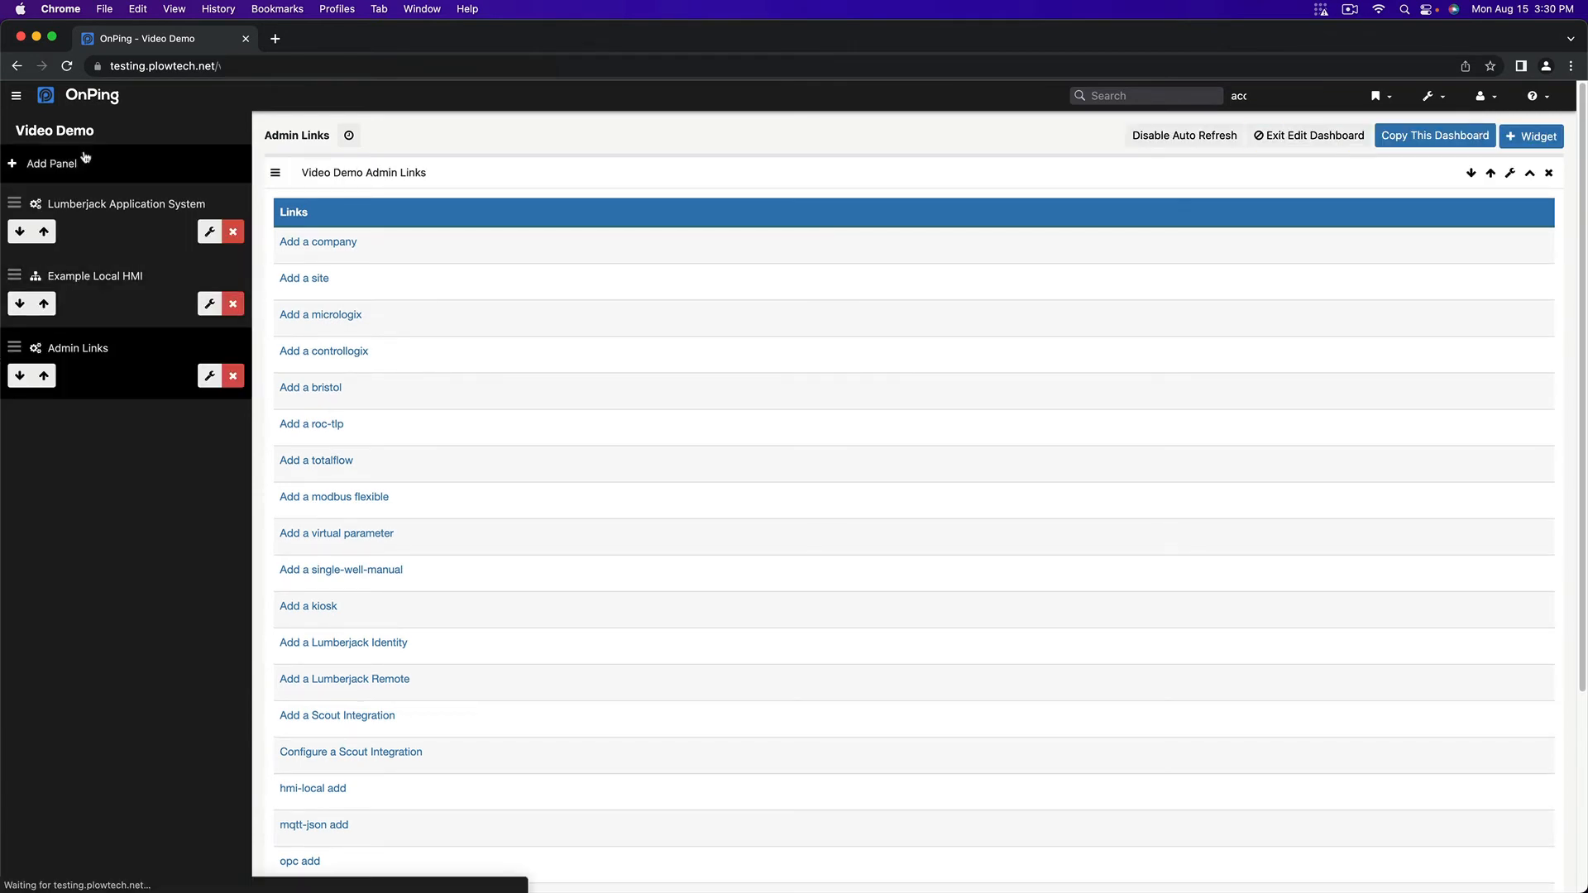
pyautogui.click(342, 296)
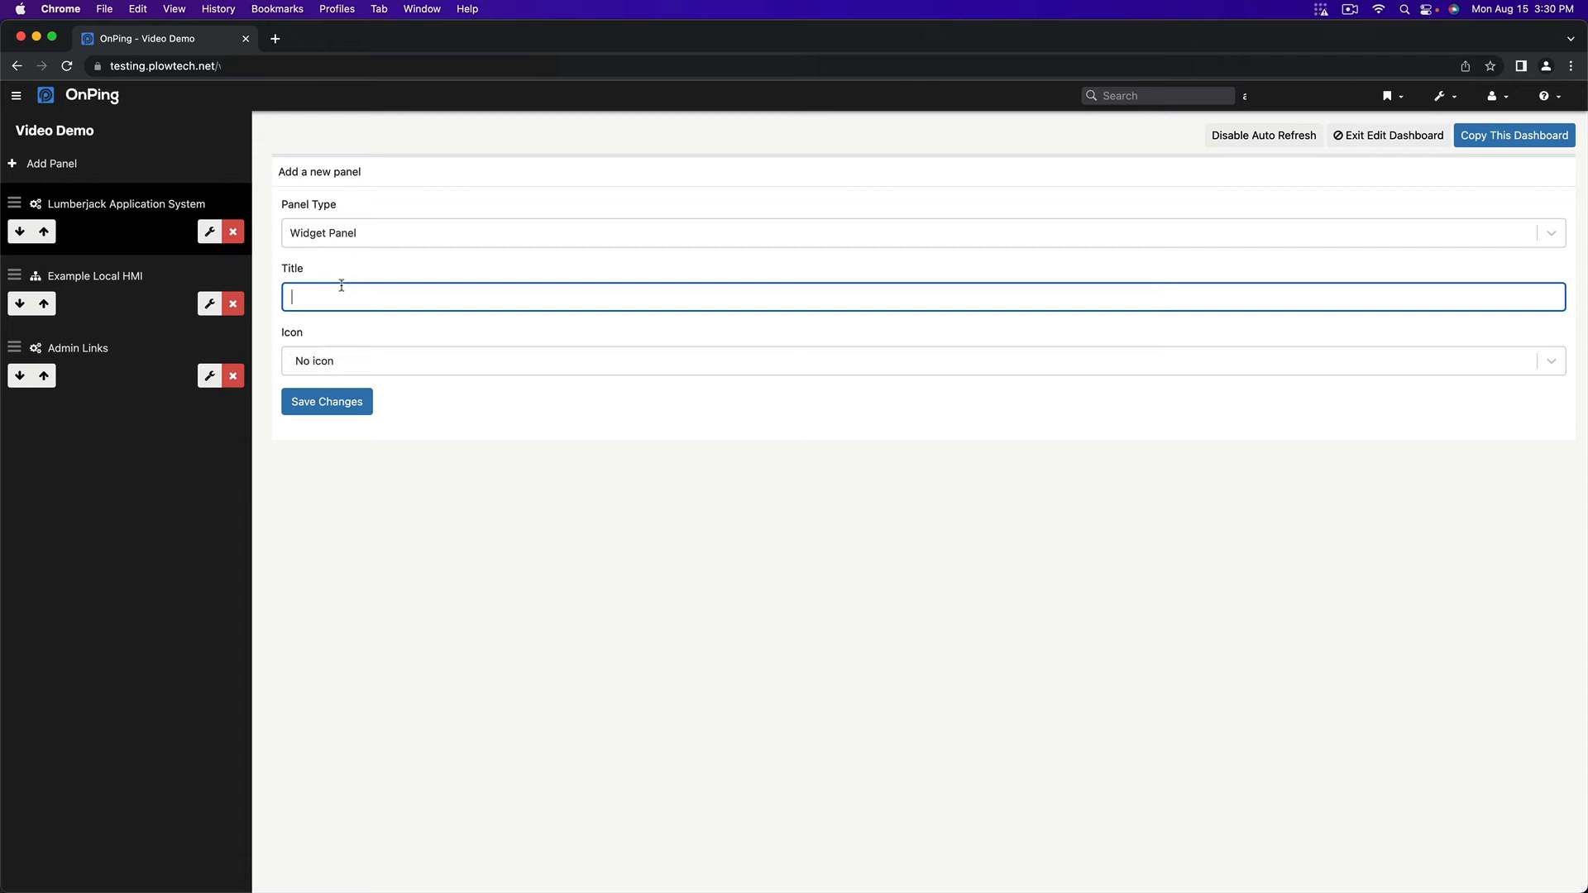
pyautogui.write('Control Logix')
pyautogui.click(340, 361)
pyautogui.write('cog')
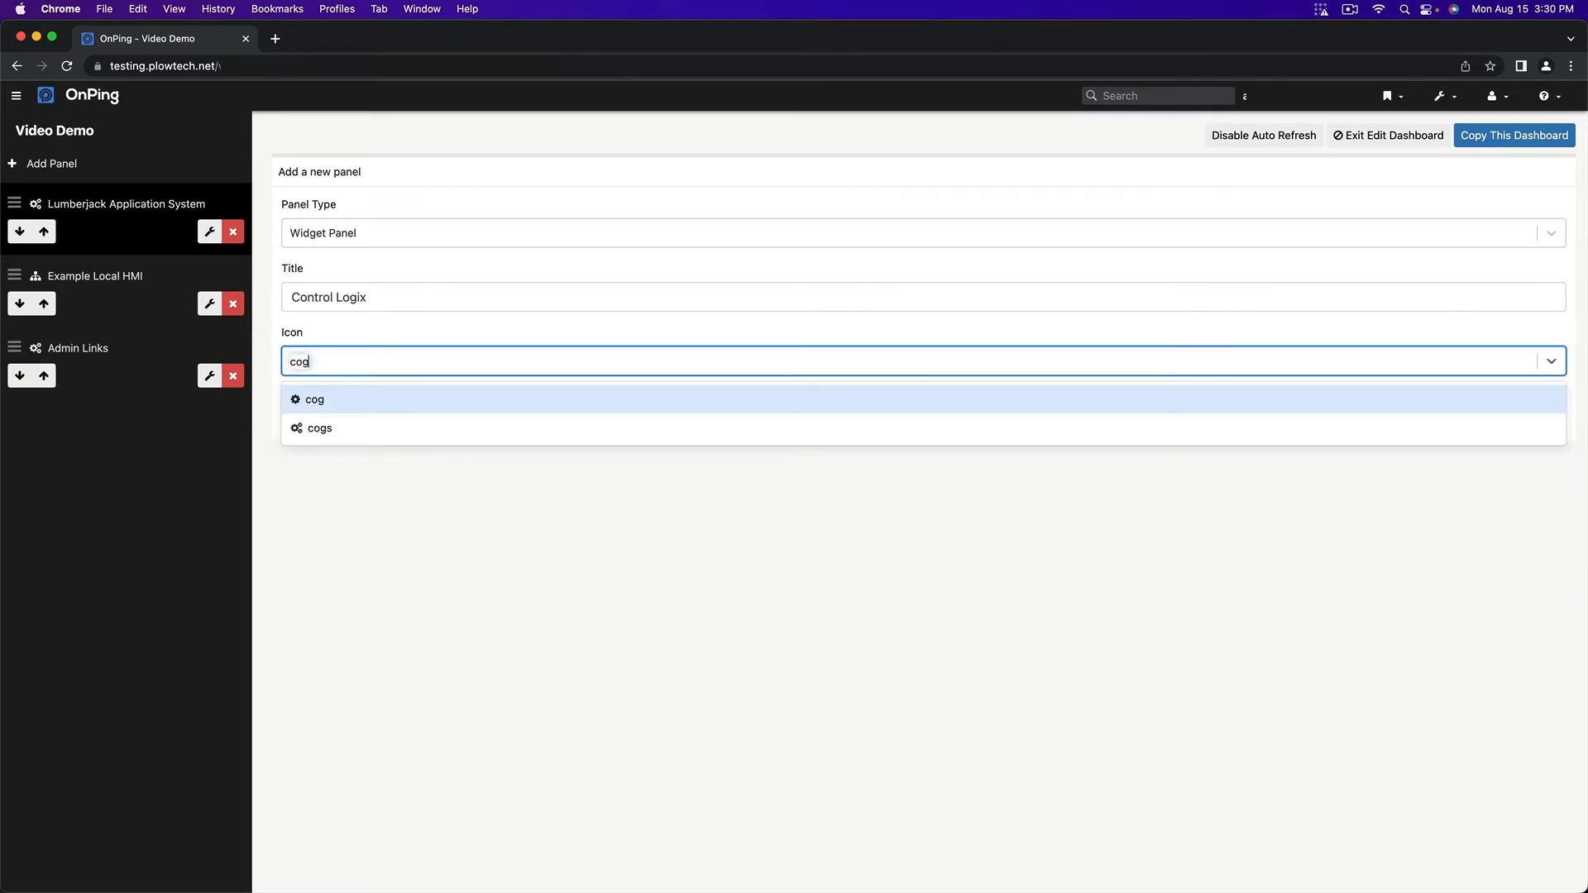
pyautogui.click(317, 399)
pyautogui.click(338, 402)
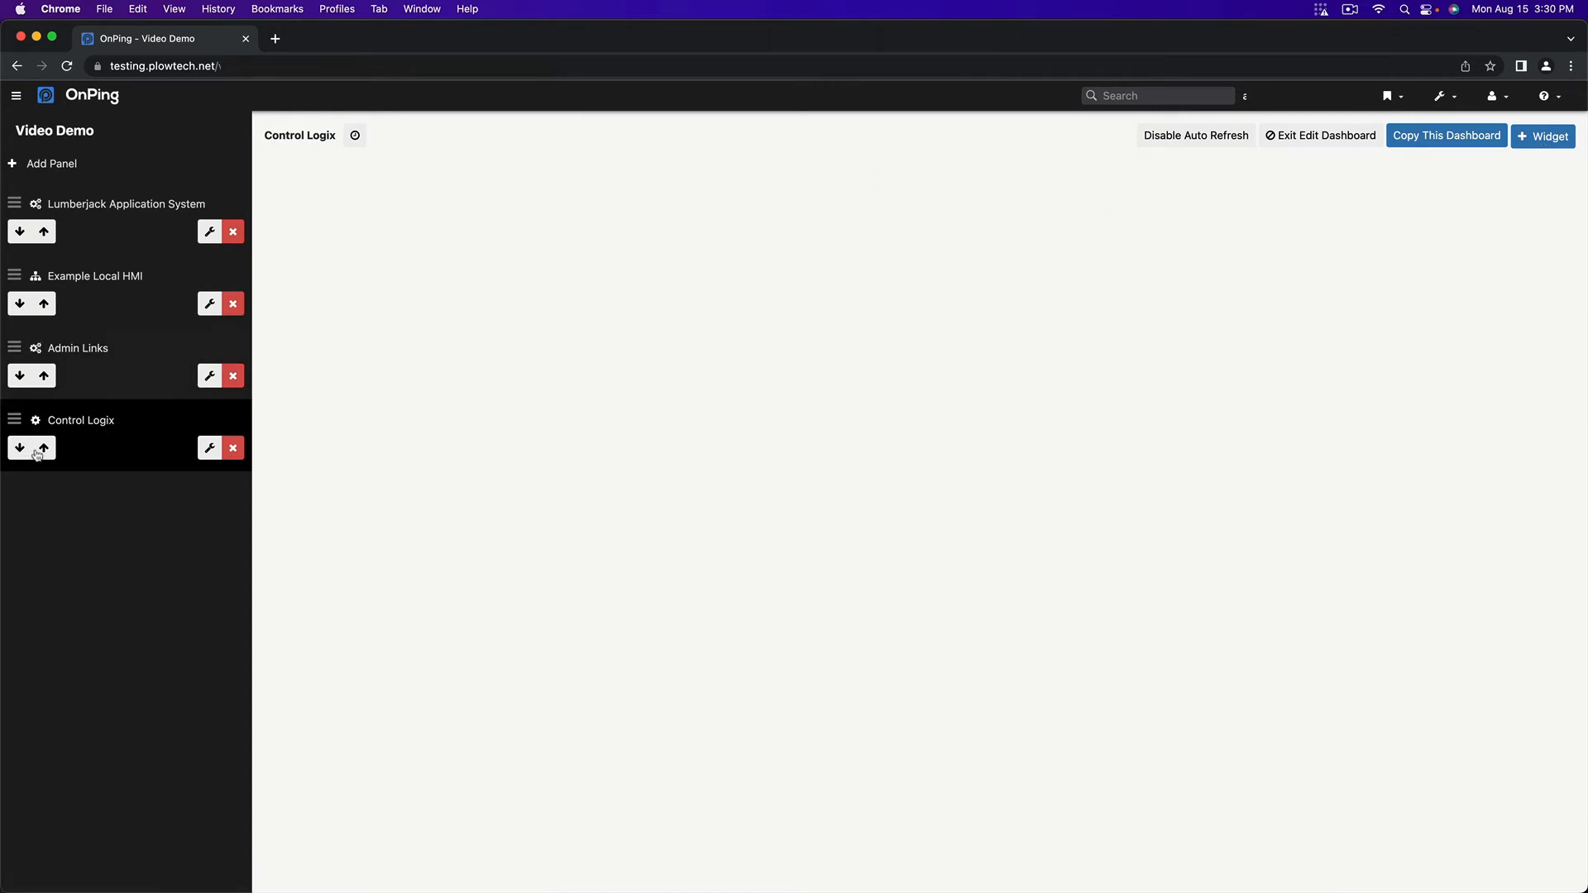
# Add a Control Logix controller widget to the Control Logix panel, save the dashboard, leave edit mode and reload the page
pyautogui.click(1543, 135)
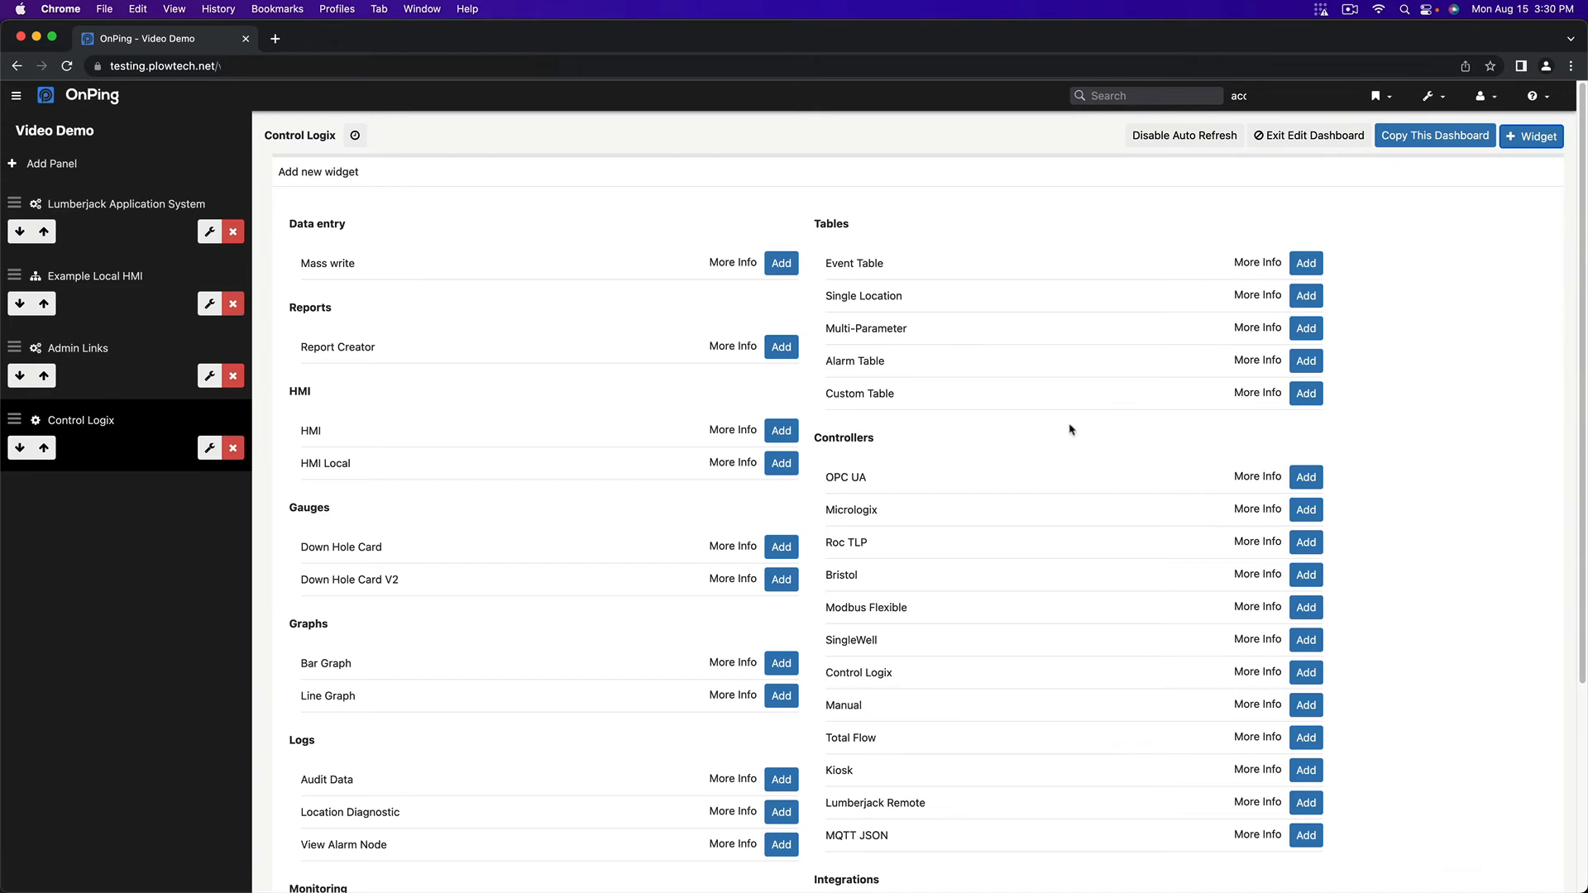
pyautogui.scroll(-1, 1067, 464)
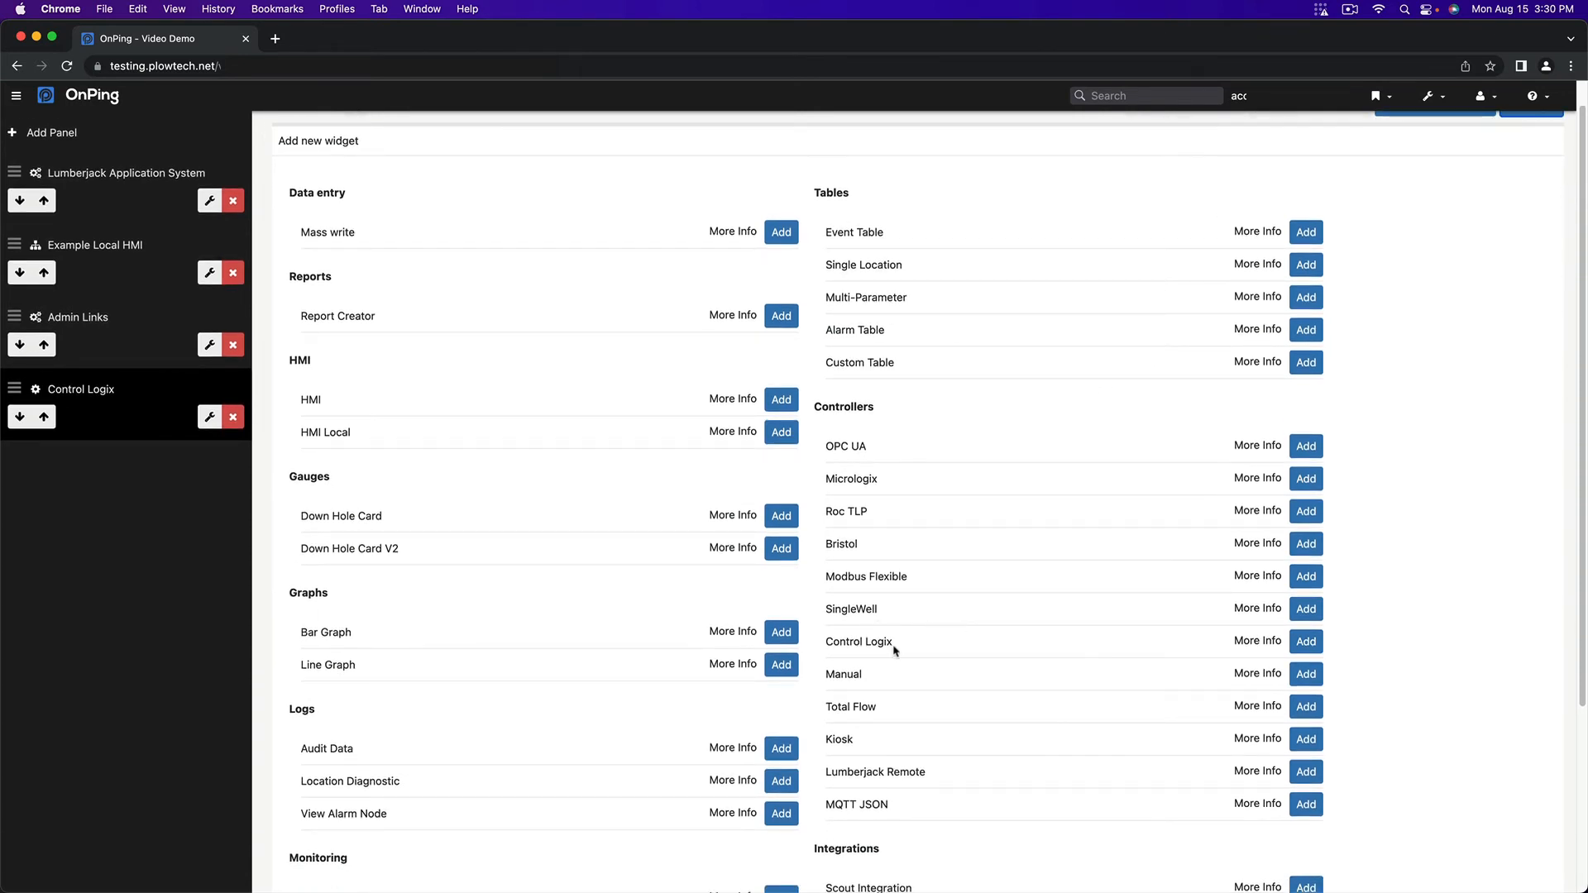
pyautogui.click(1314, 648)
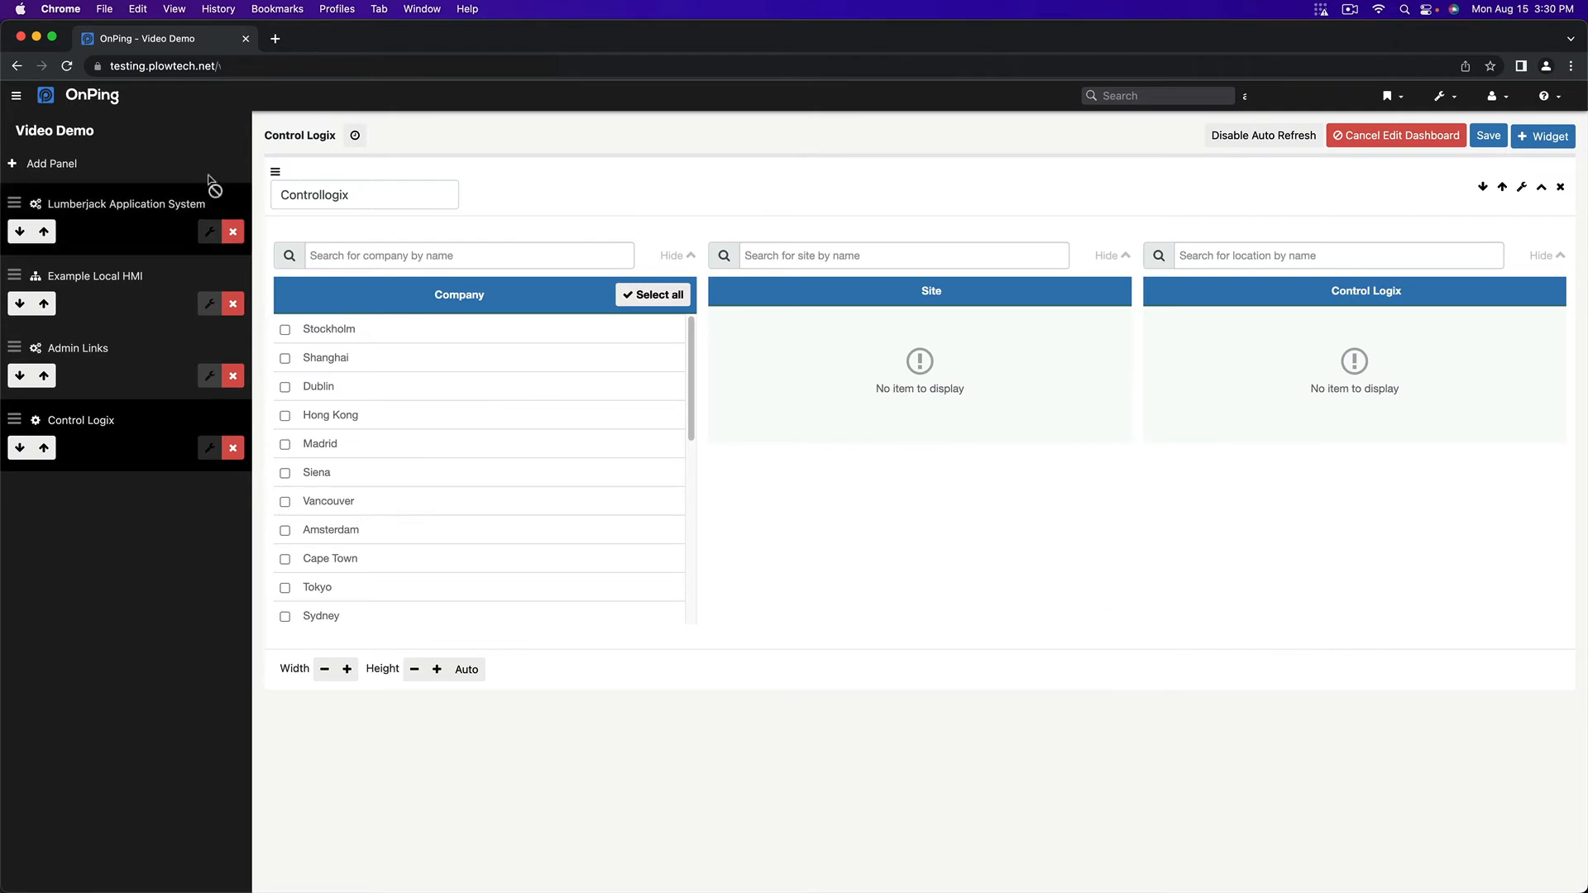
pyautogui.click(1495, 136)
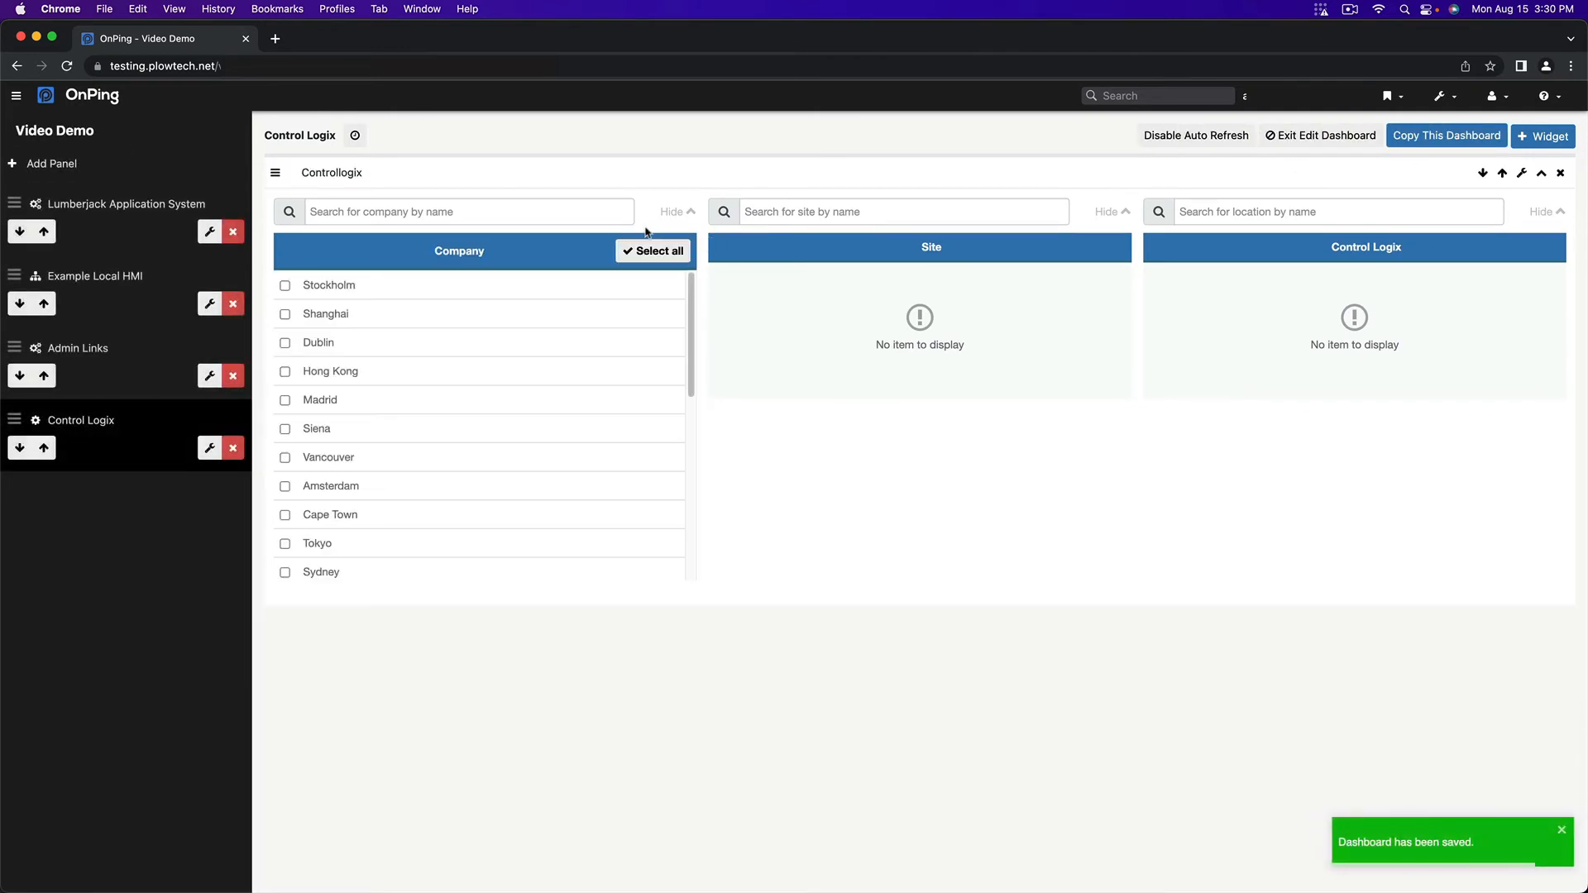
pyautogui.click(1307, 137)
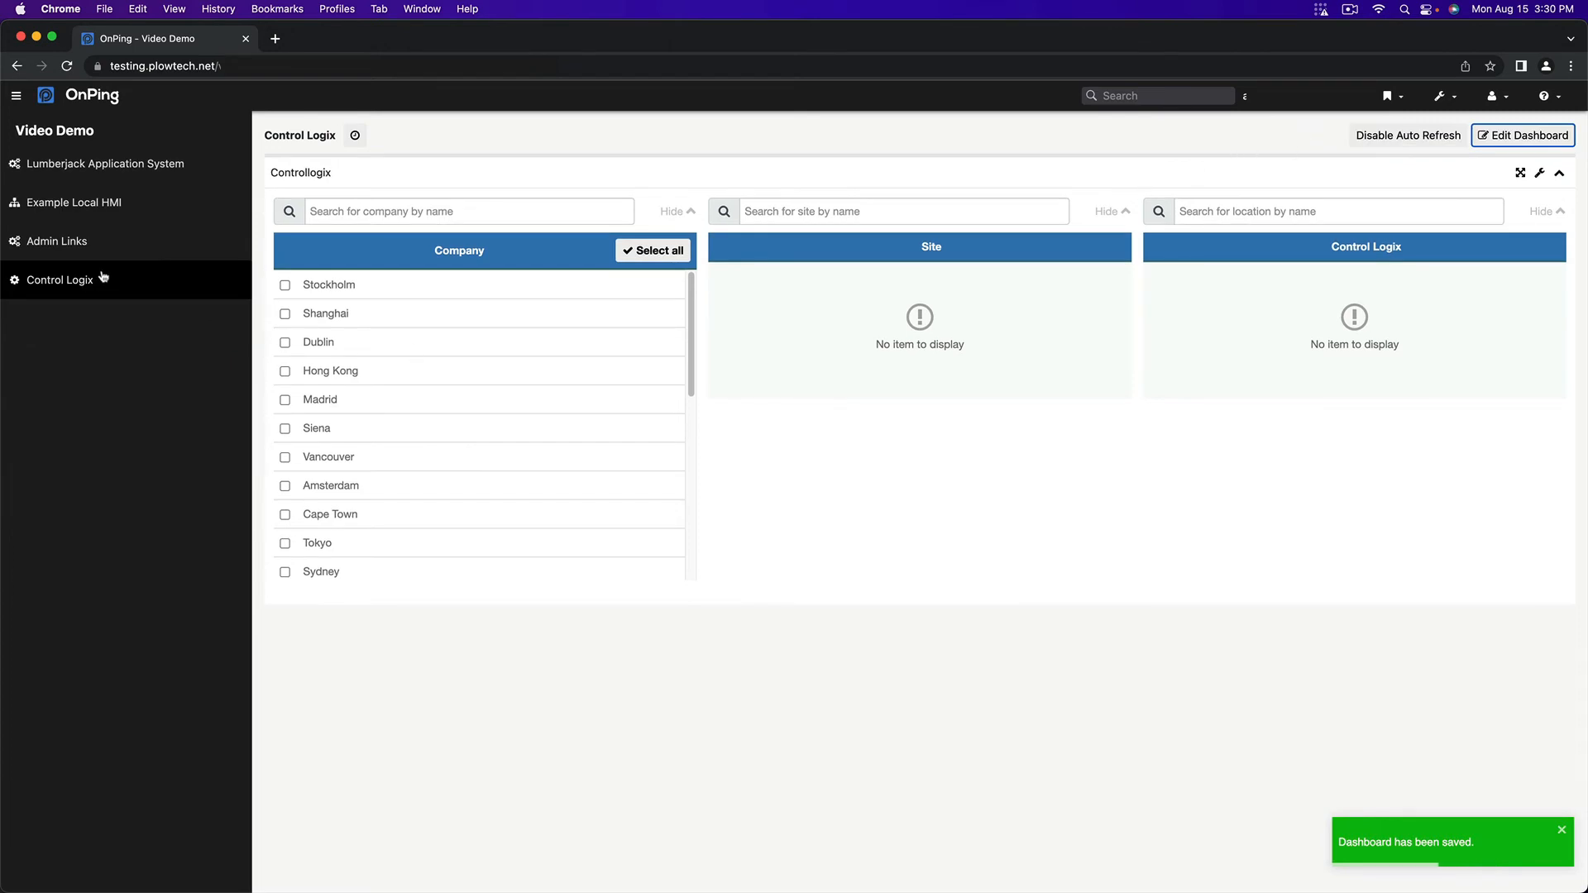
pyautogui.click(66, 66)
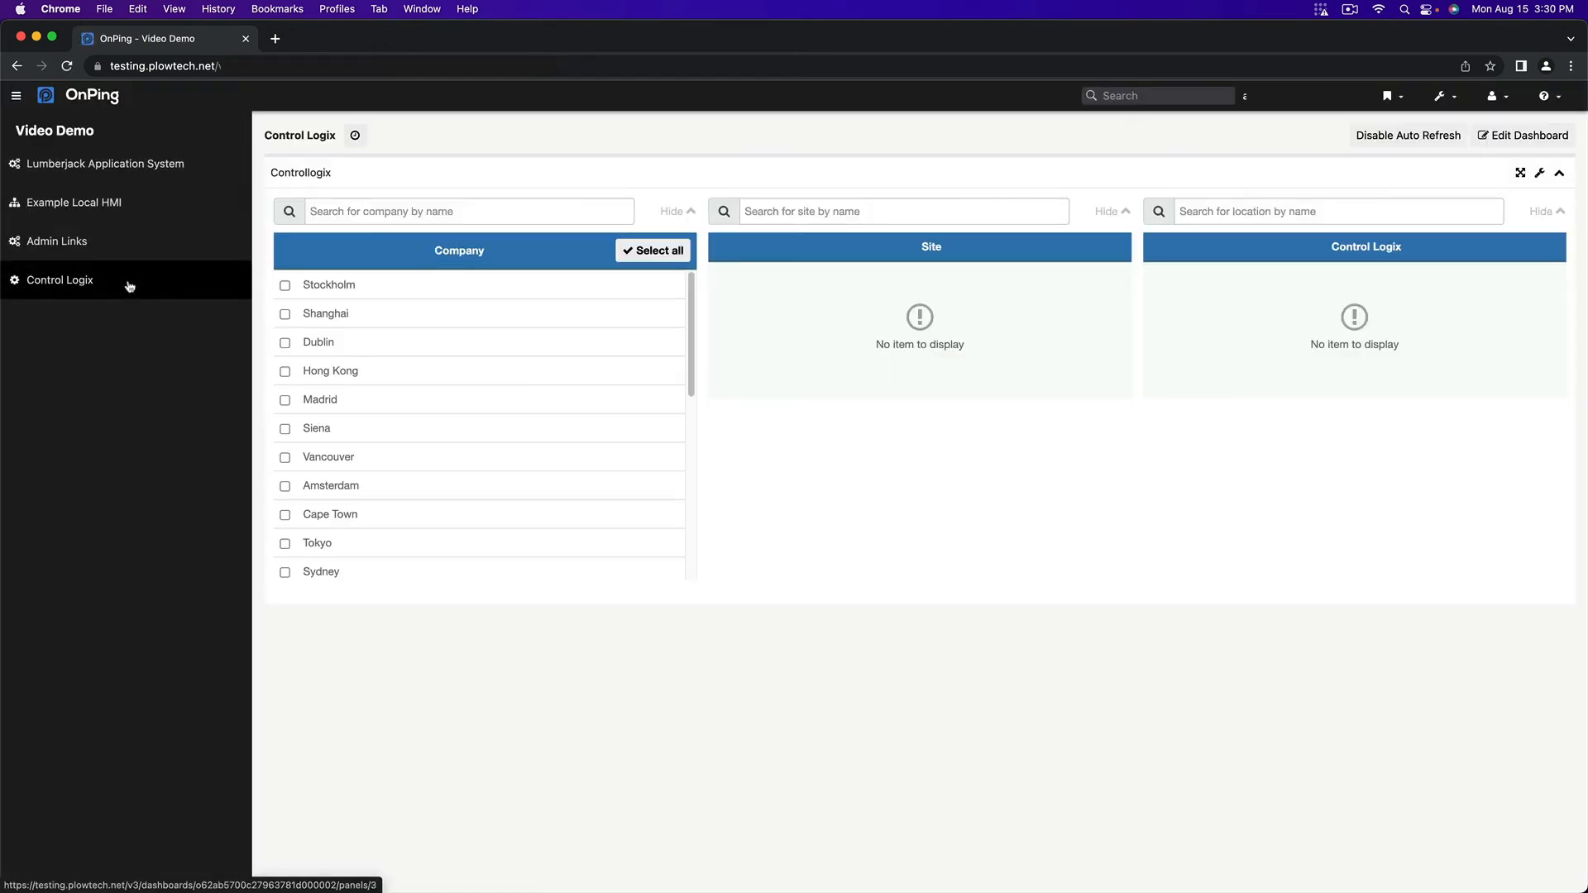
# Select company Demo, site Demo Site 3 (Controllogix) and location Example For Video in the Controllogix widget
pyautogui.click(391, 204)
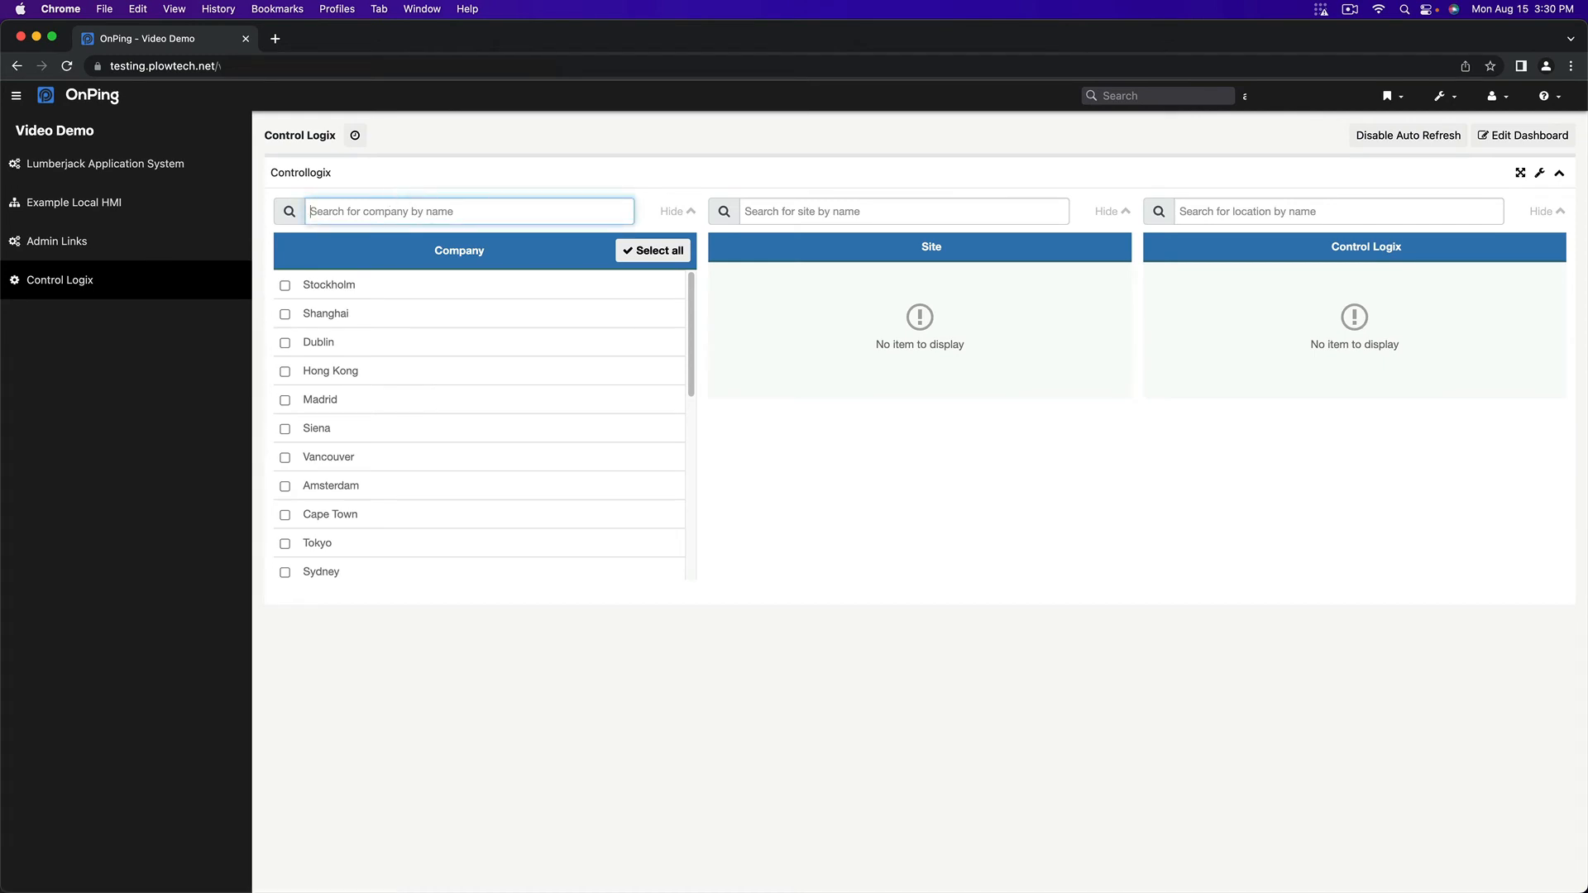
pyautogui.write('Demo')
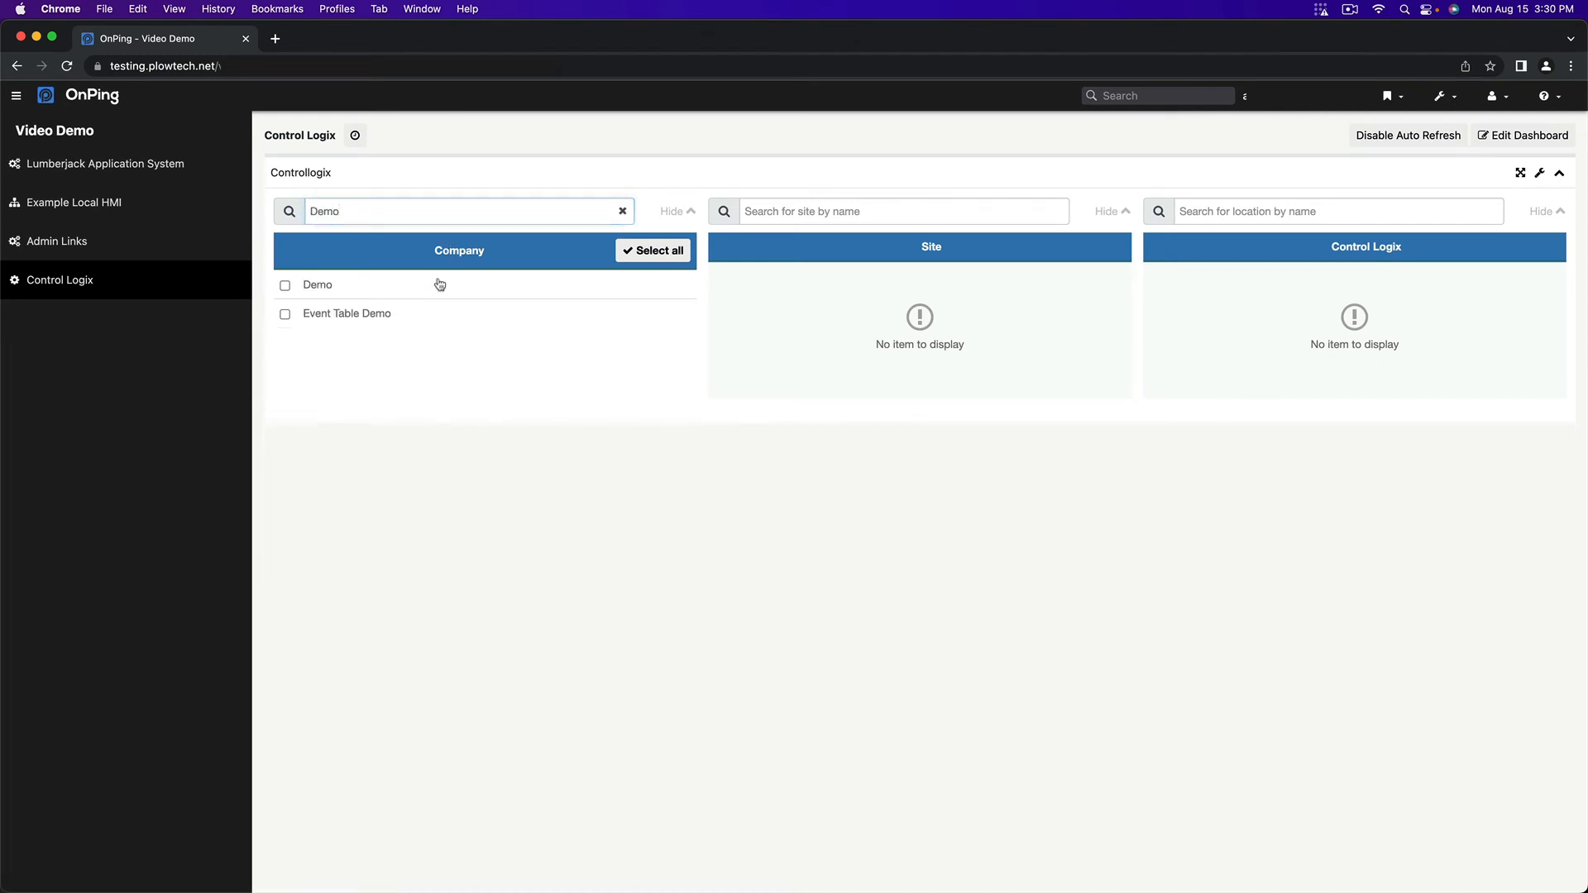
pyautogui.click(439, 284)
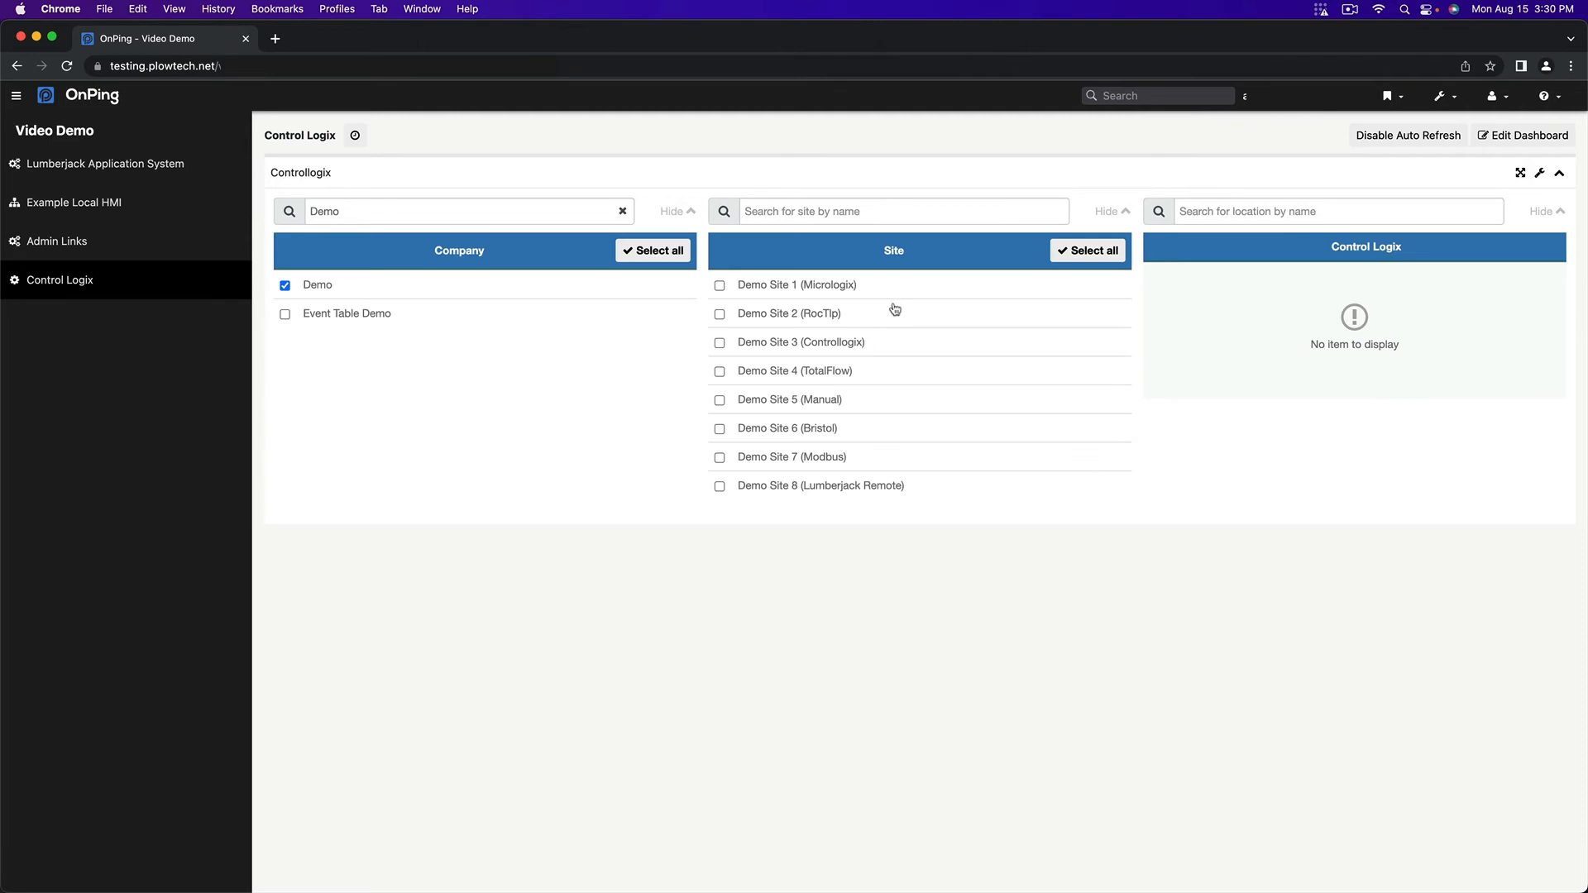
pyautogui.click(817, 341)
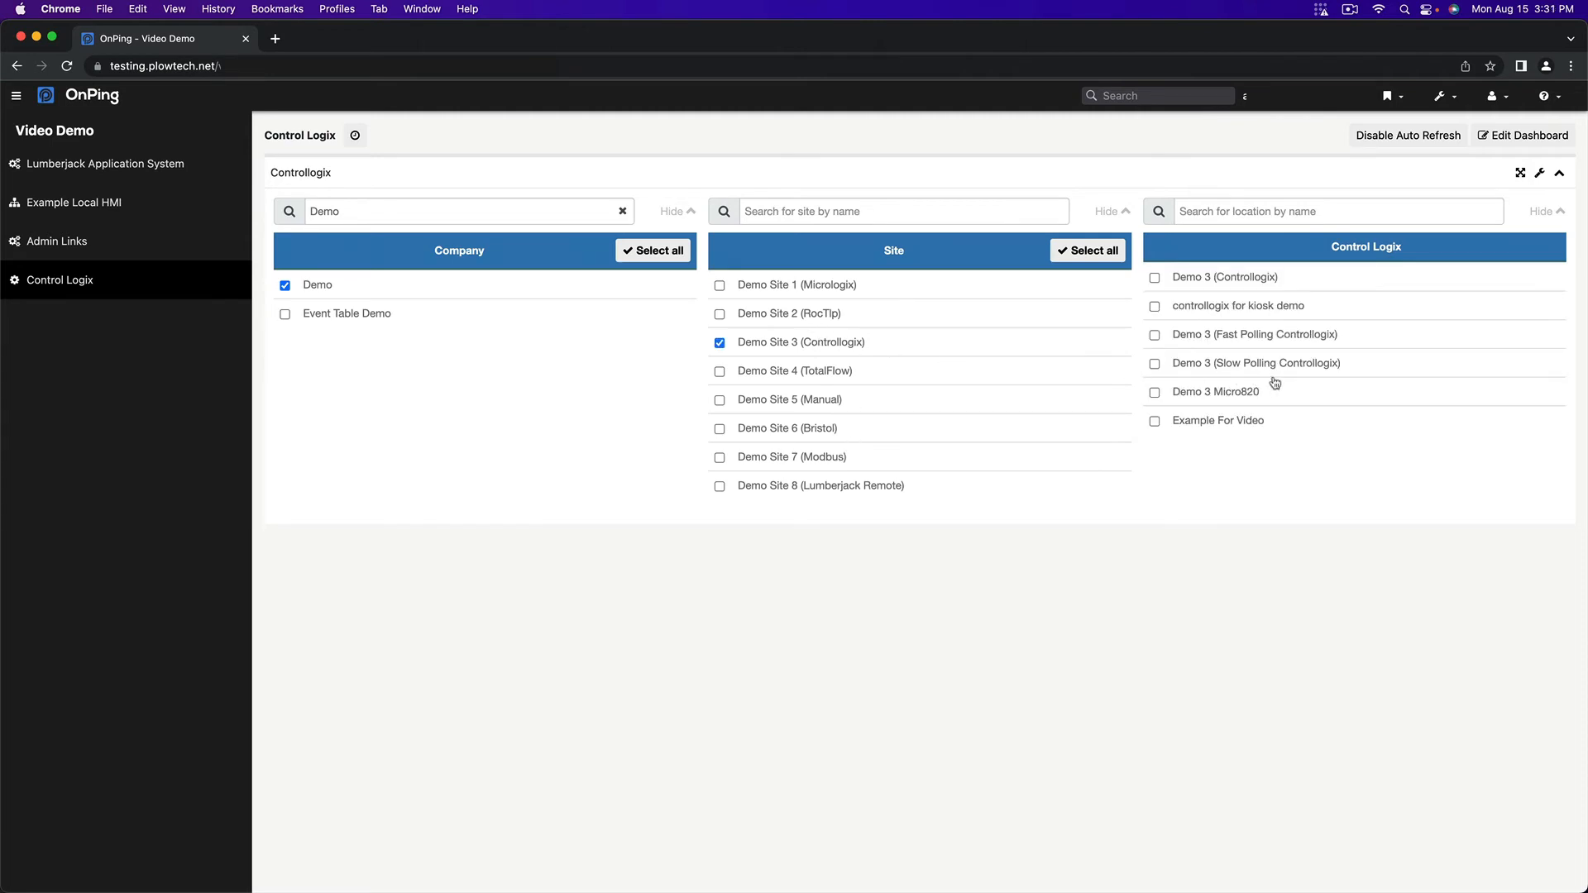
pyautogui.click(1238, 423)
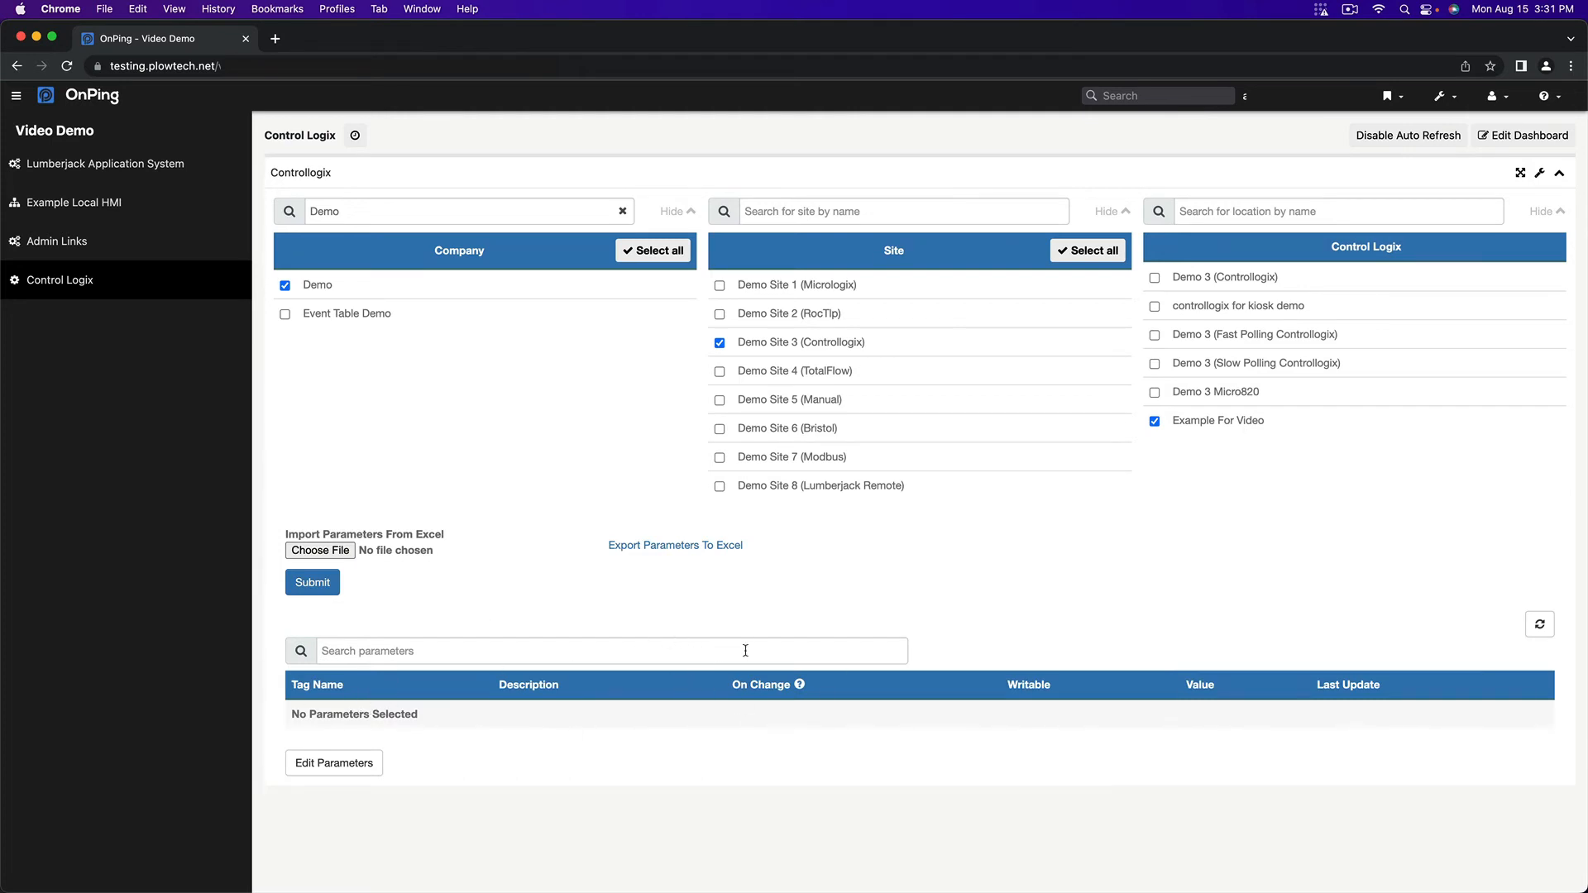
# Edit the location's parameters and add the Comm_Rotator tag from the device browser
pyautogui.click(334, 763)
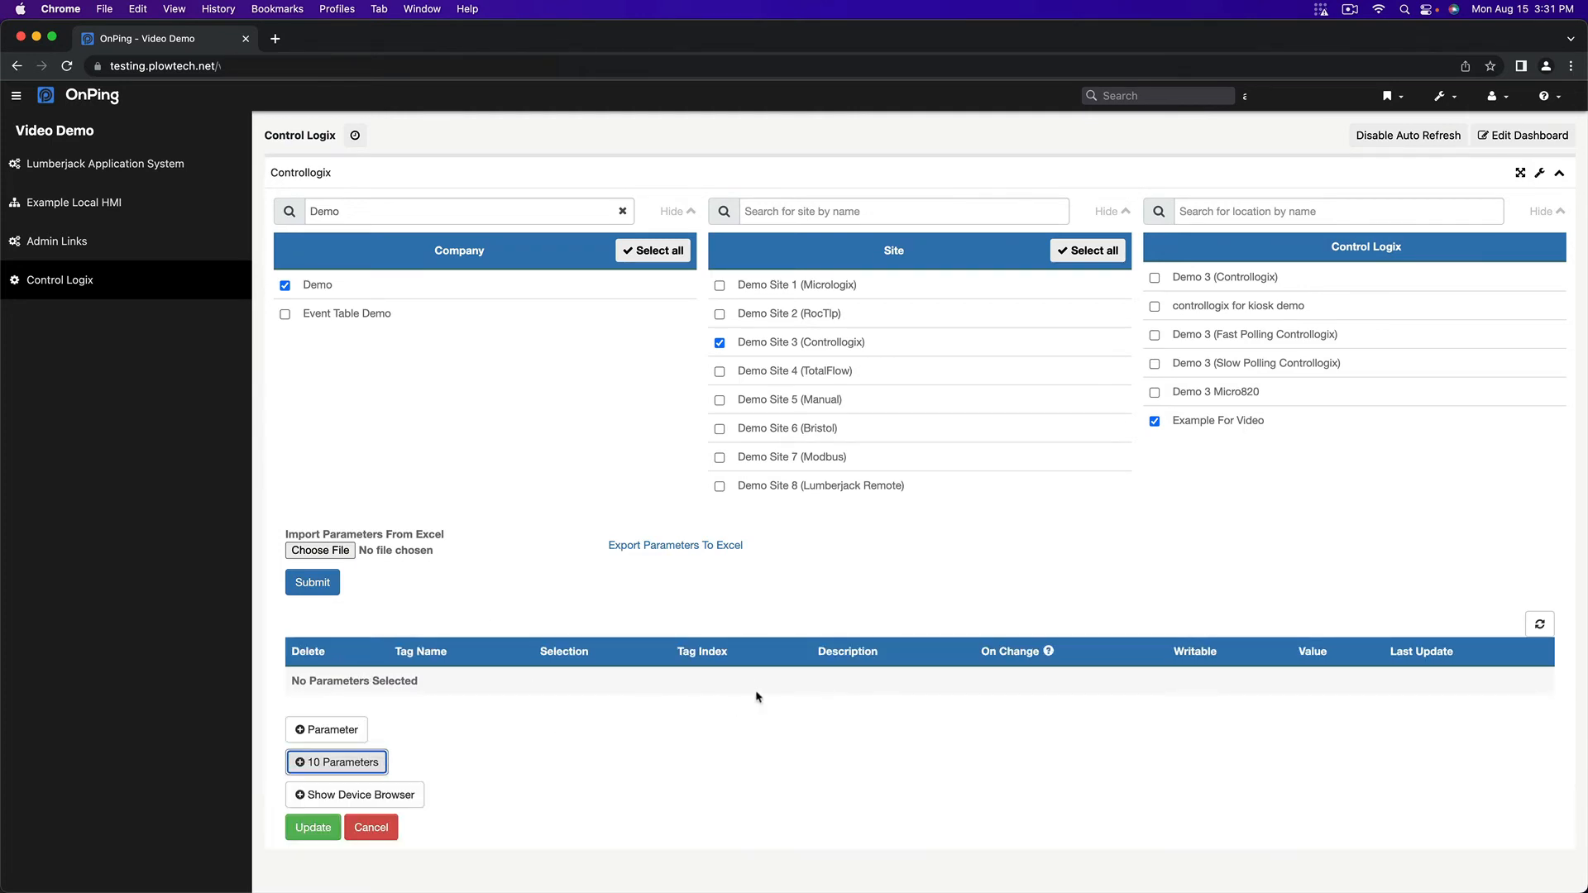
pyautogui.click(349, 796)
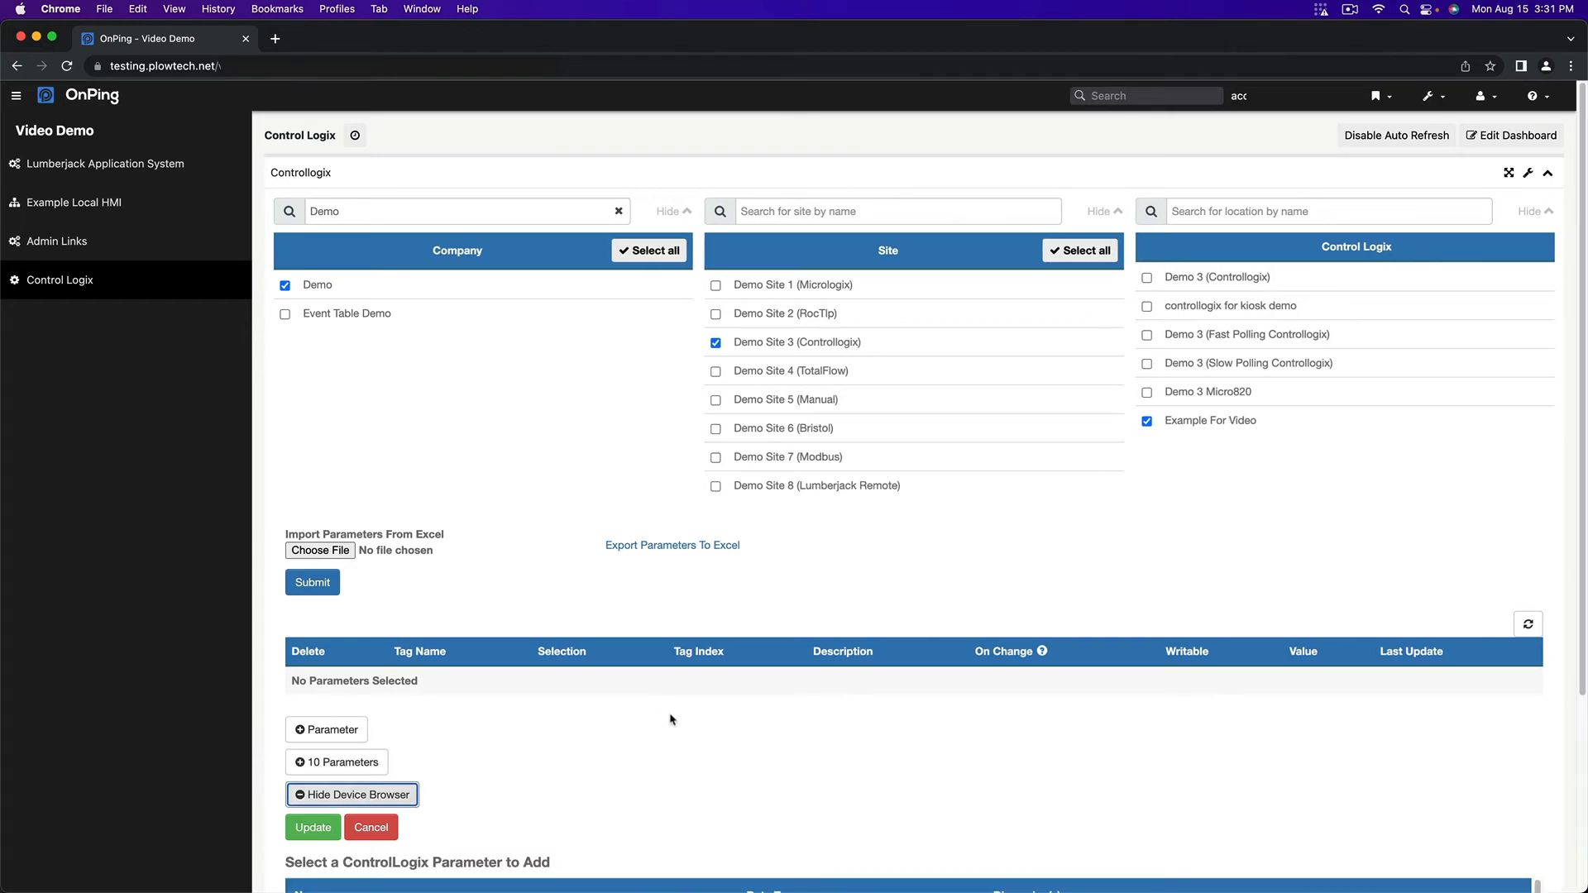
pyautogui.scroll(-3, 776, 702)
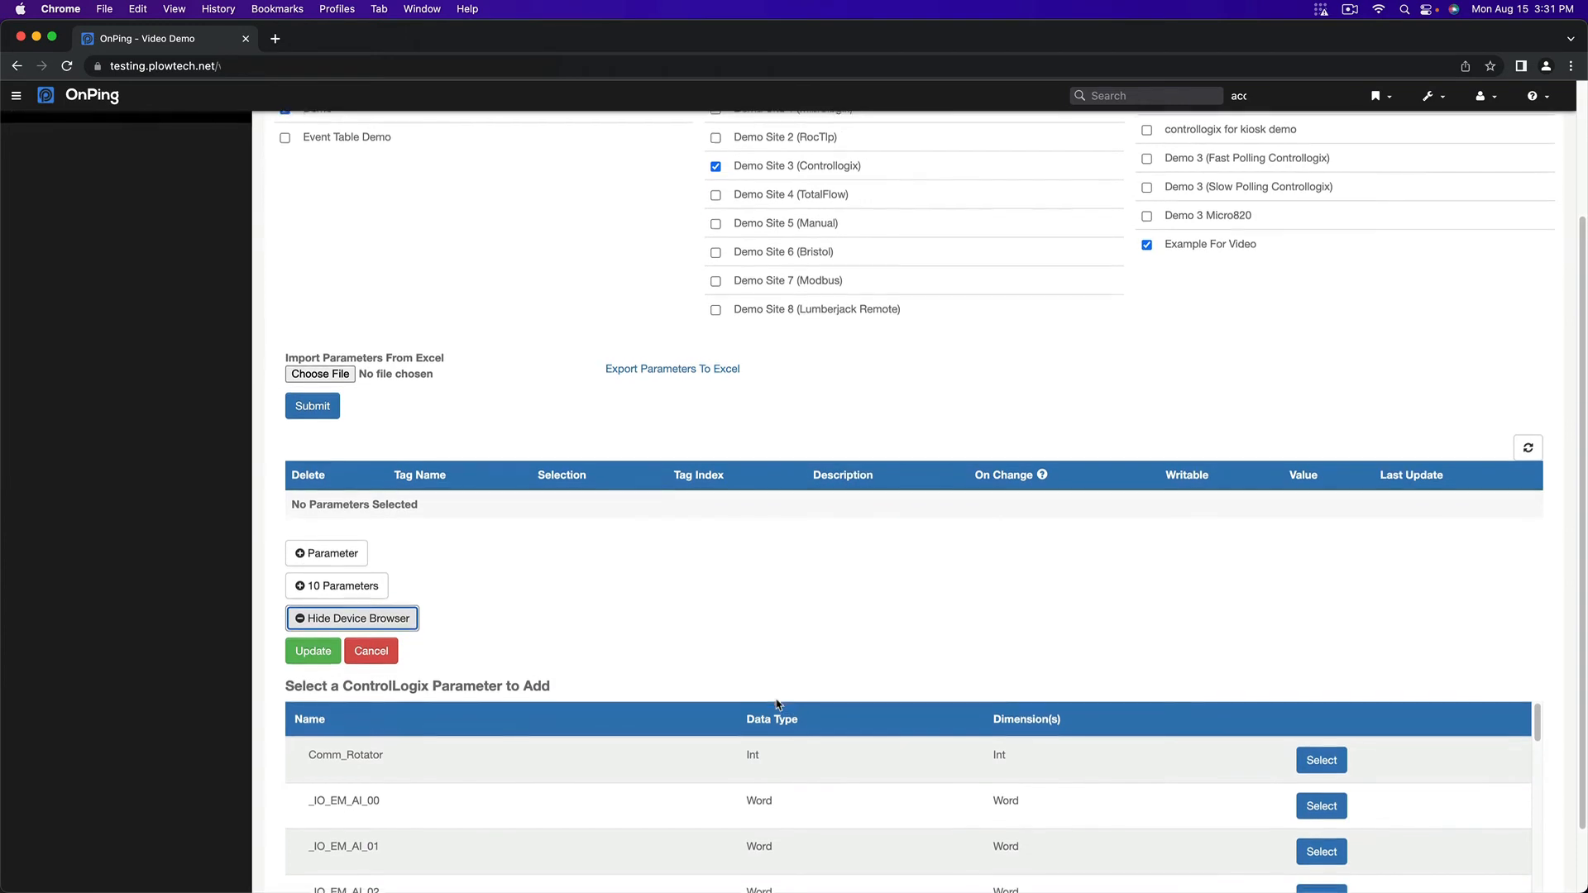
pyautogui.scroll(-3, 777, 705)
pyautogui.scroll(-1, 592, 503)
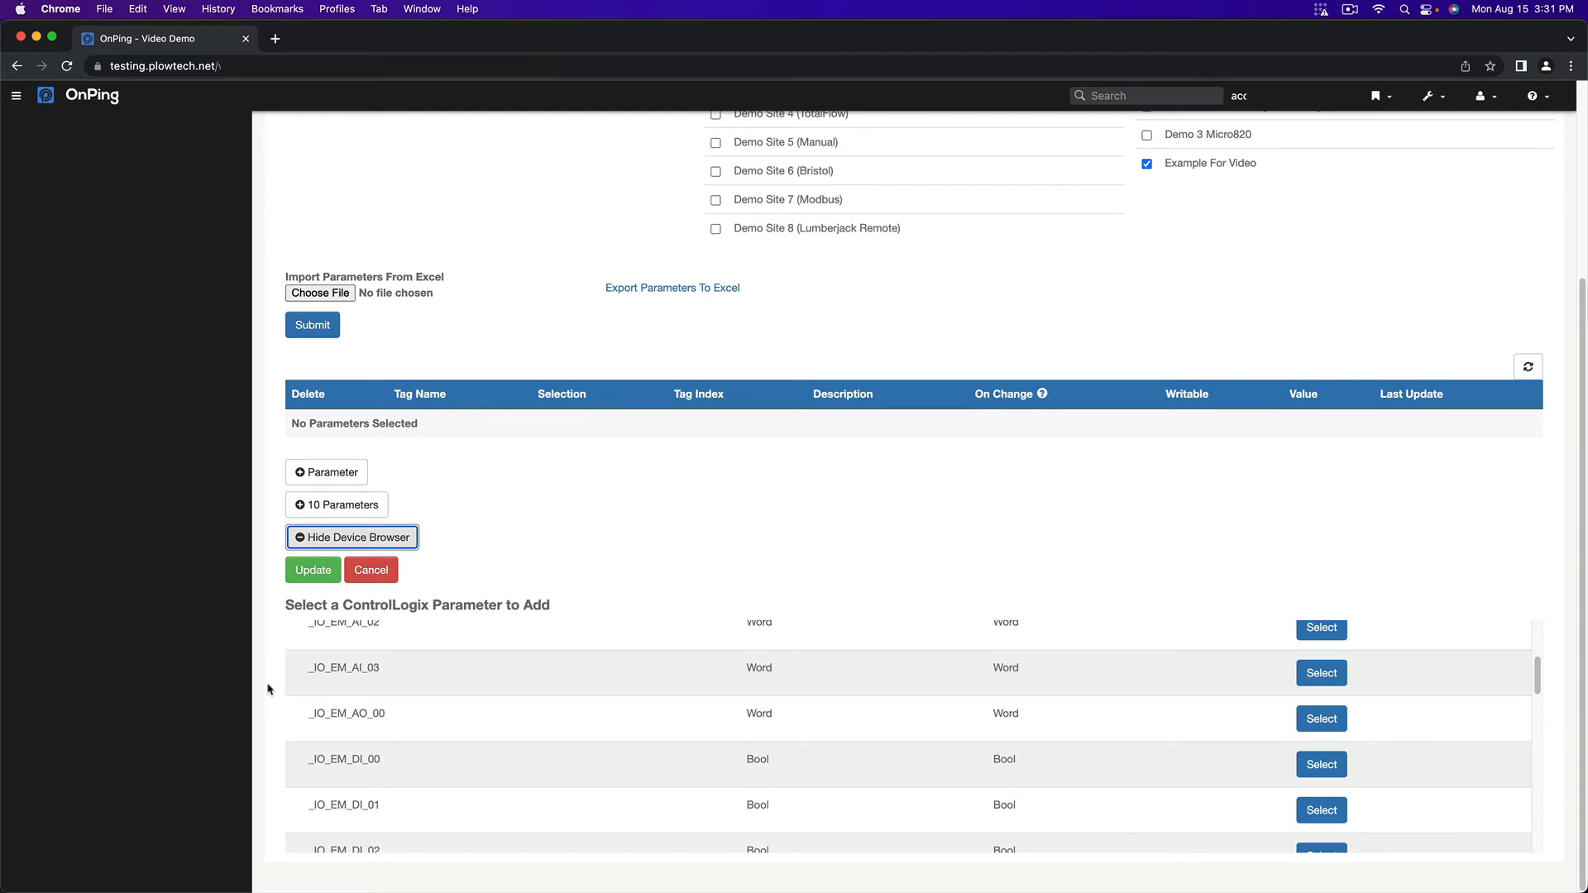
pyautogui.scroll(-10, 468, 717)
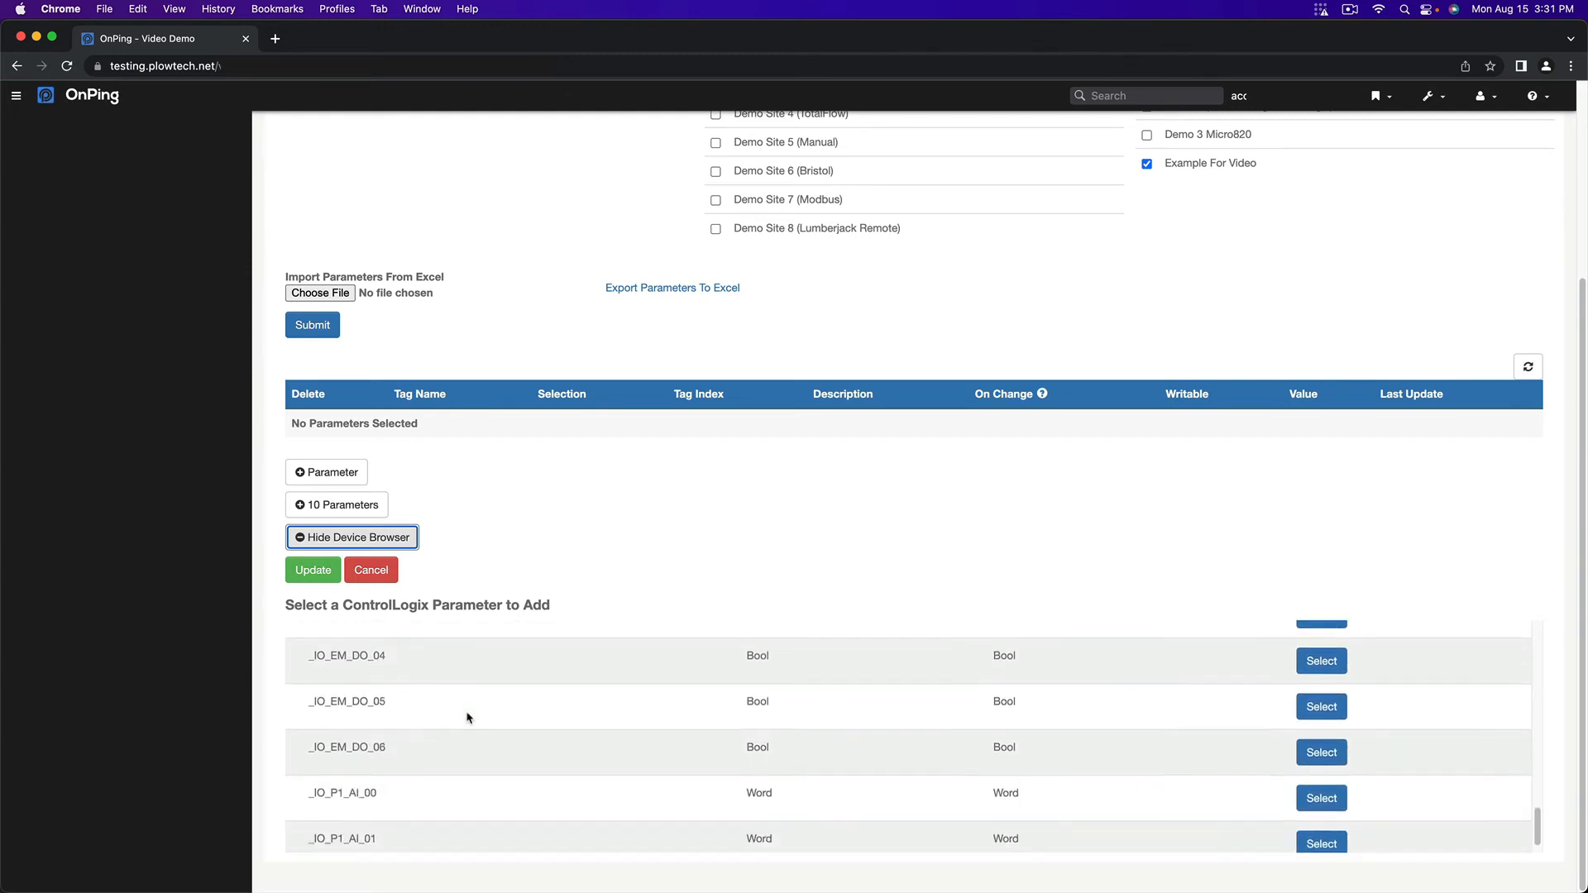
pyautogui.scroll(10, 468, 718)
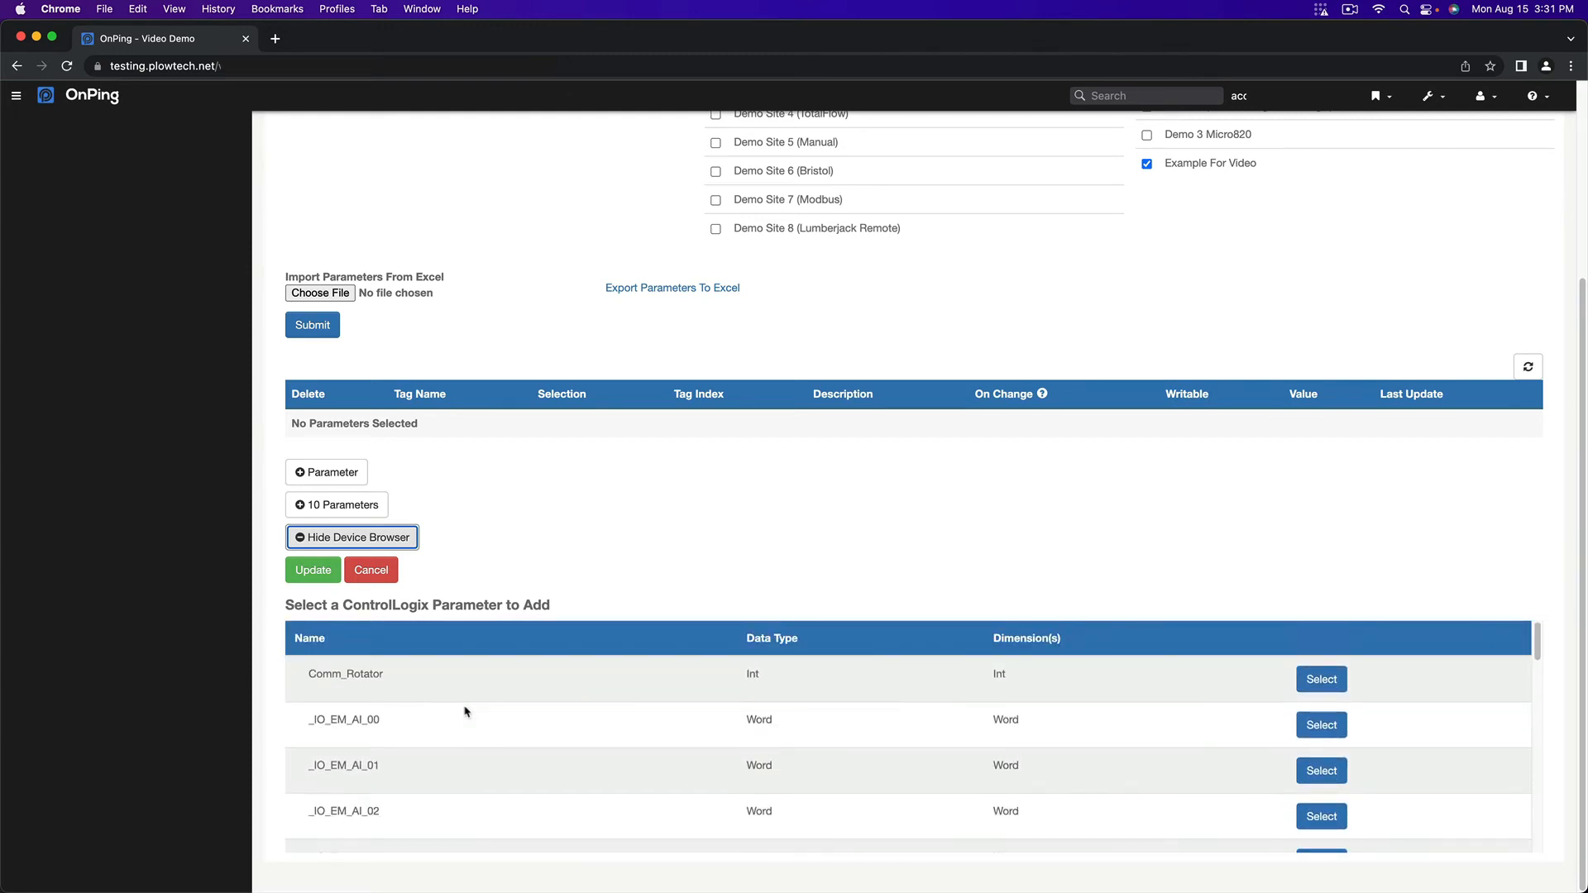
pyautogui.scroll(-10, 467, 711)
pyautogui.scroll(8, 468, 711)
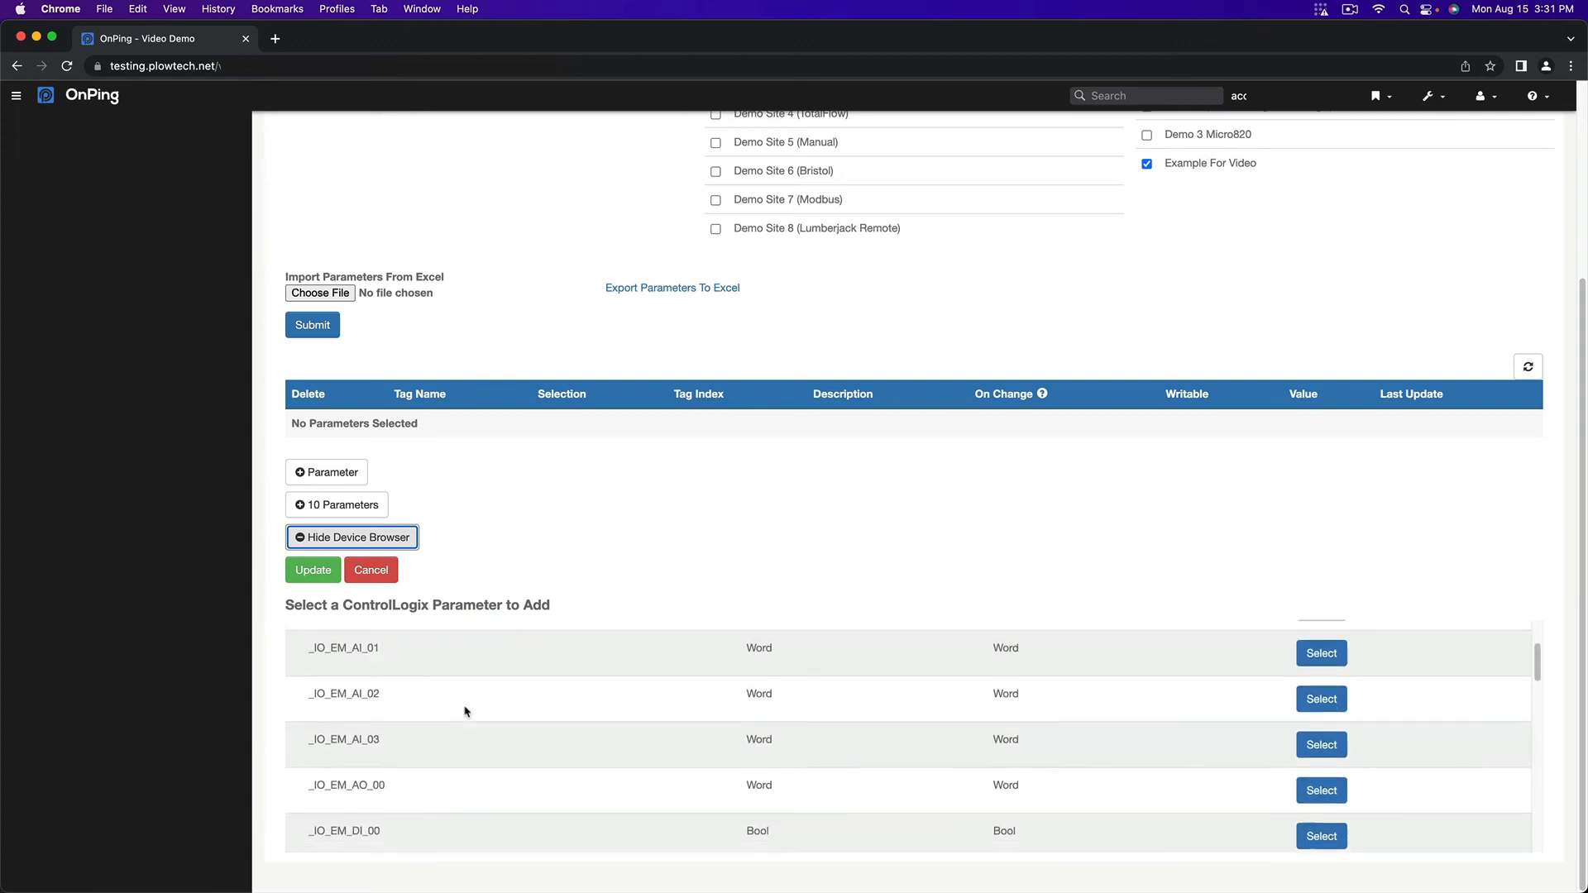
pyautogui.scroll(3, 465, 711)
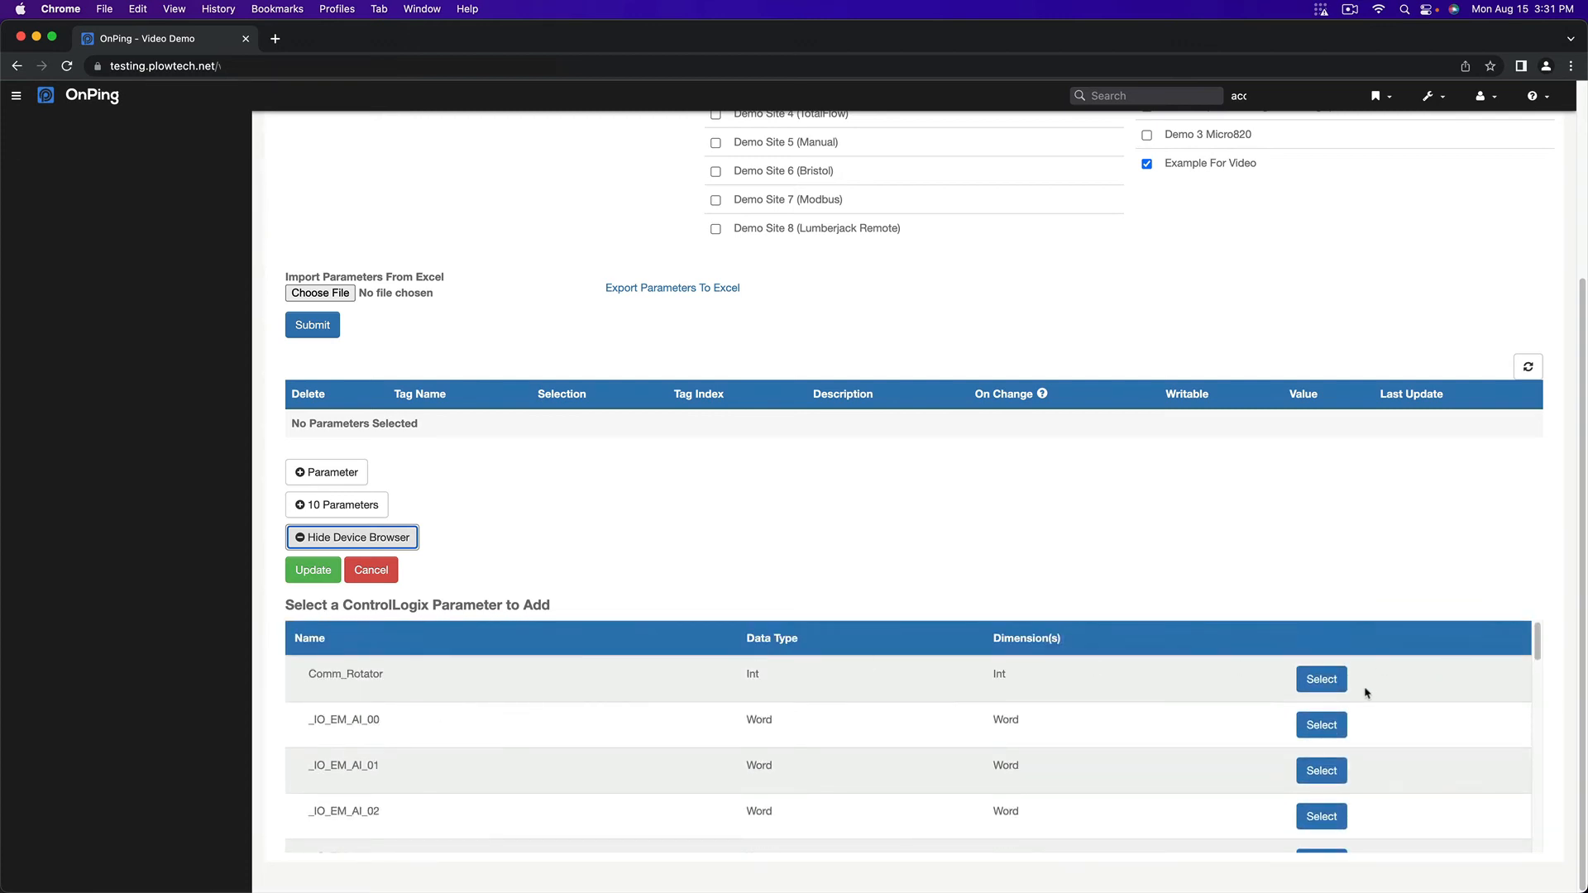
pyautogui.click(1341, 680)
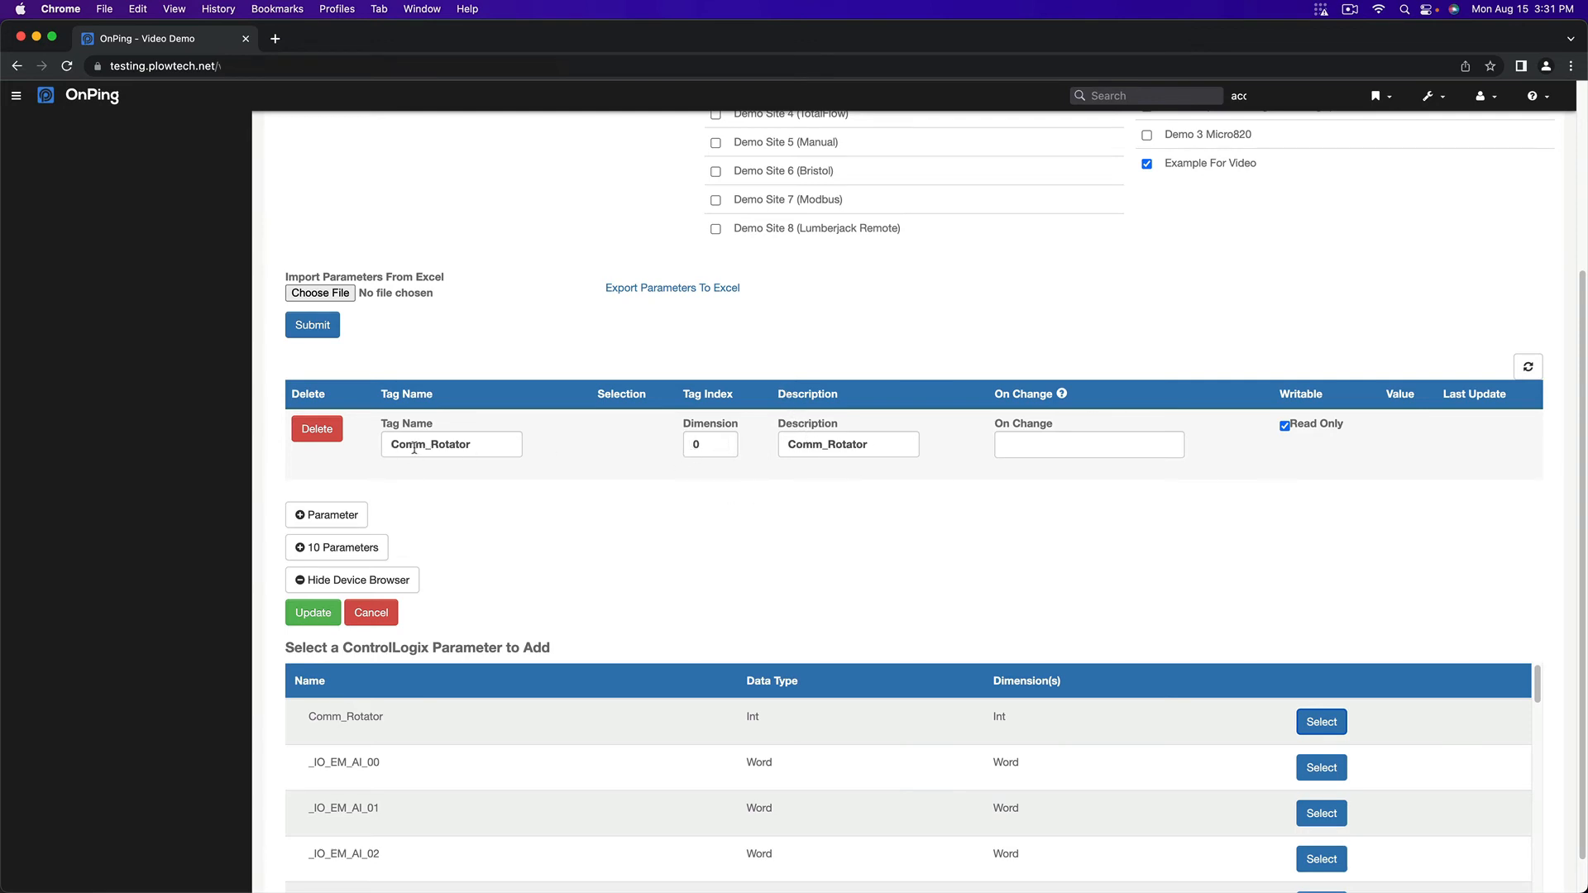
# Set the Comm_Rotator description to Comms Number, update the parameters and refresh their values, dismissing the notification
pyautogui.doubleClick(885, 435)
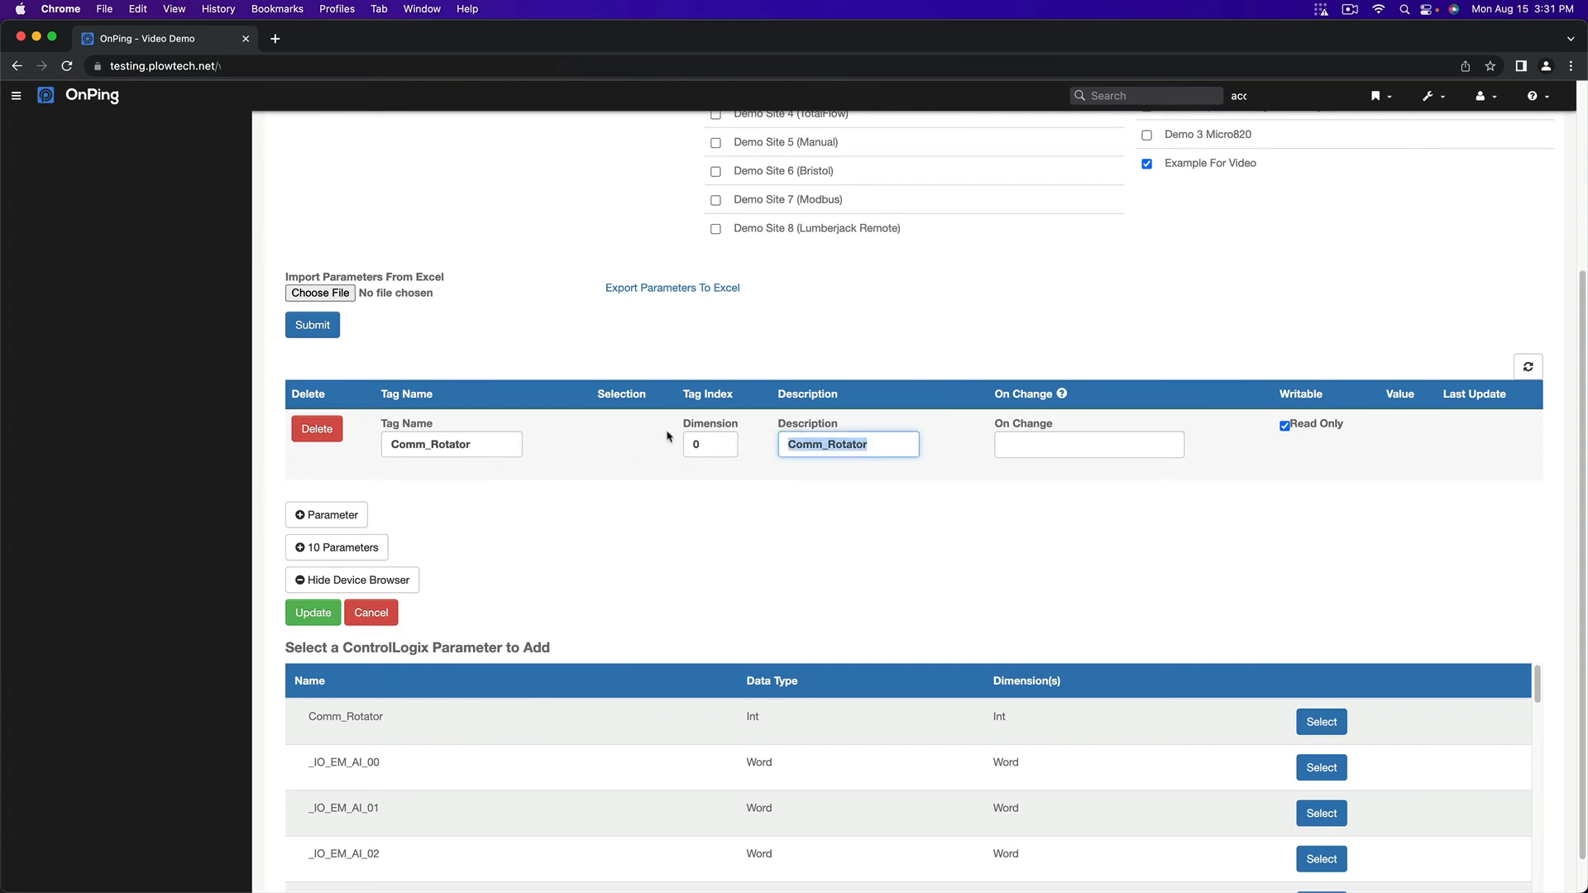
pyautogui.press('BackSpace')
pyautogui.write('Comms Number')
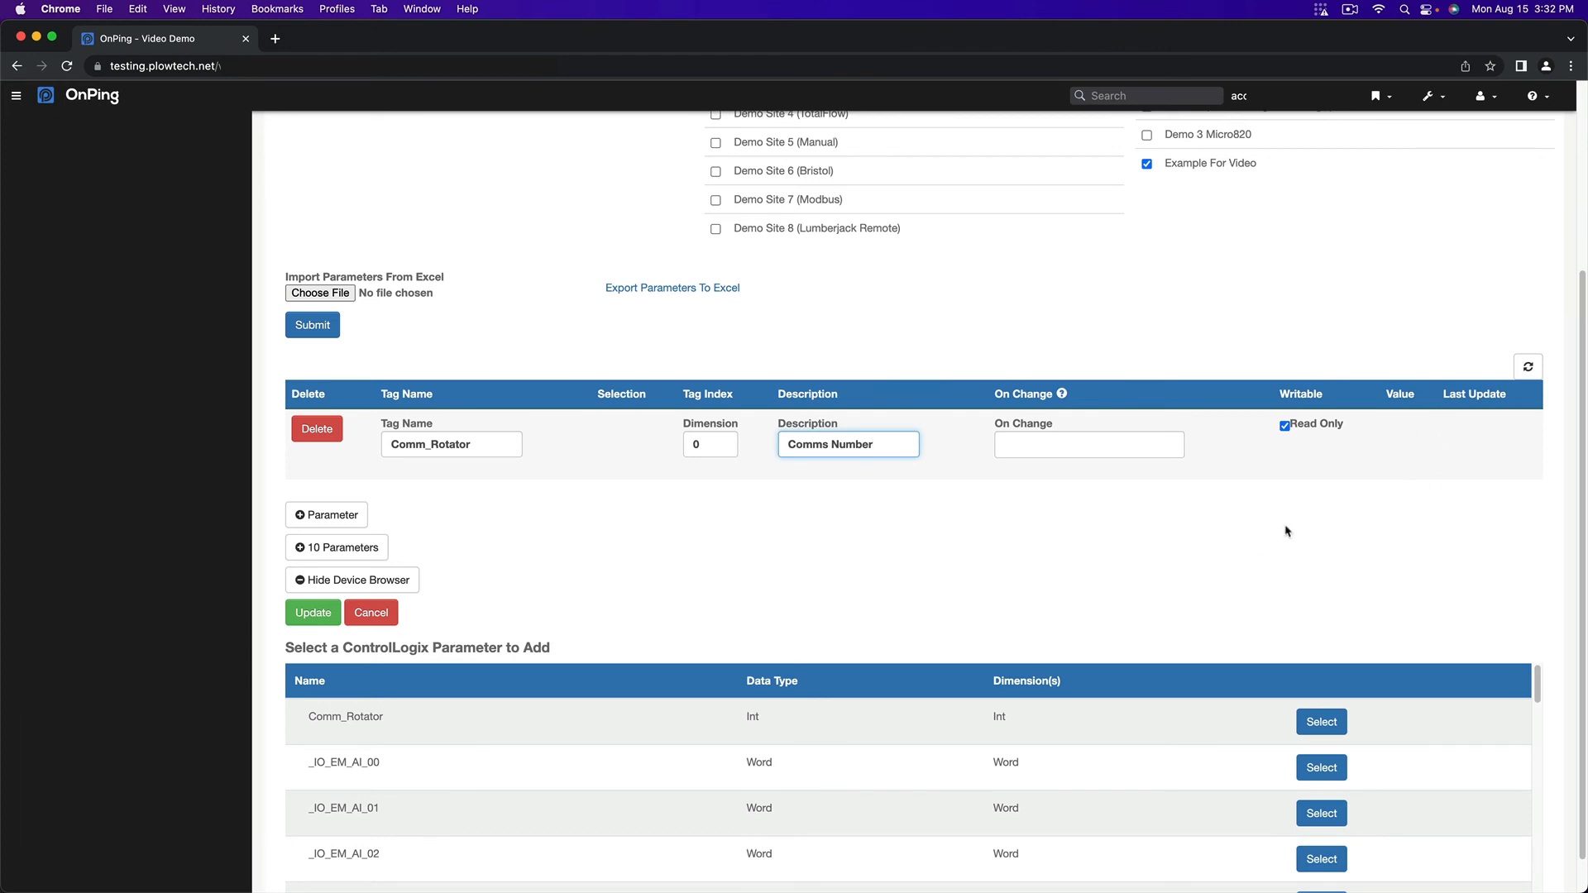
pyautogui.click(305, 614)
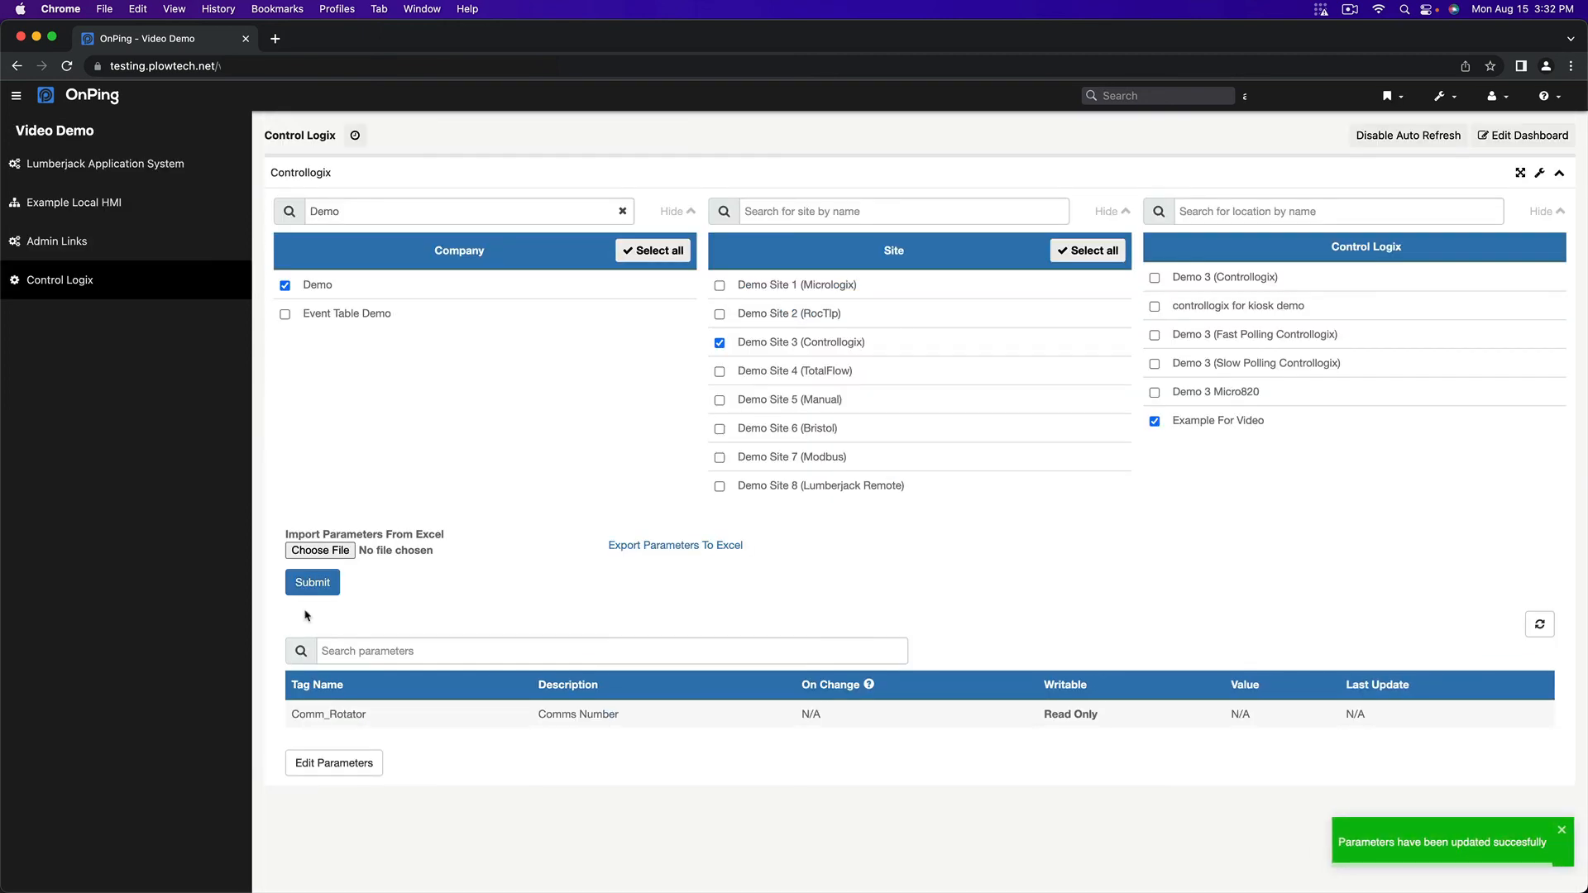
pyautogui.click(1540, 626)
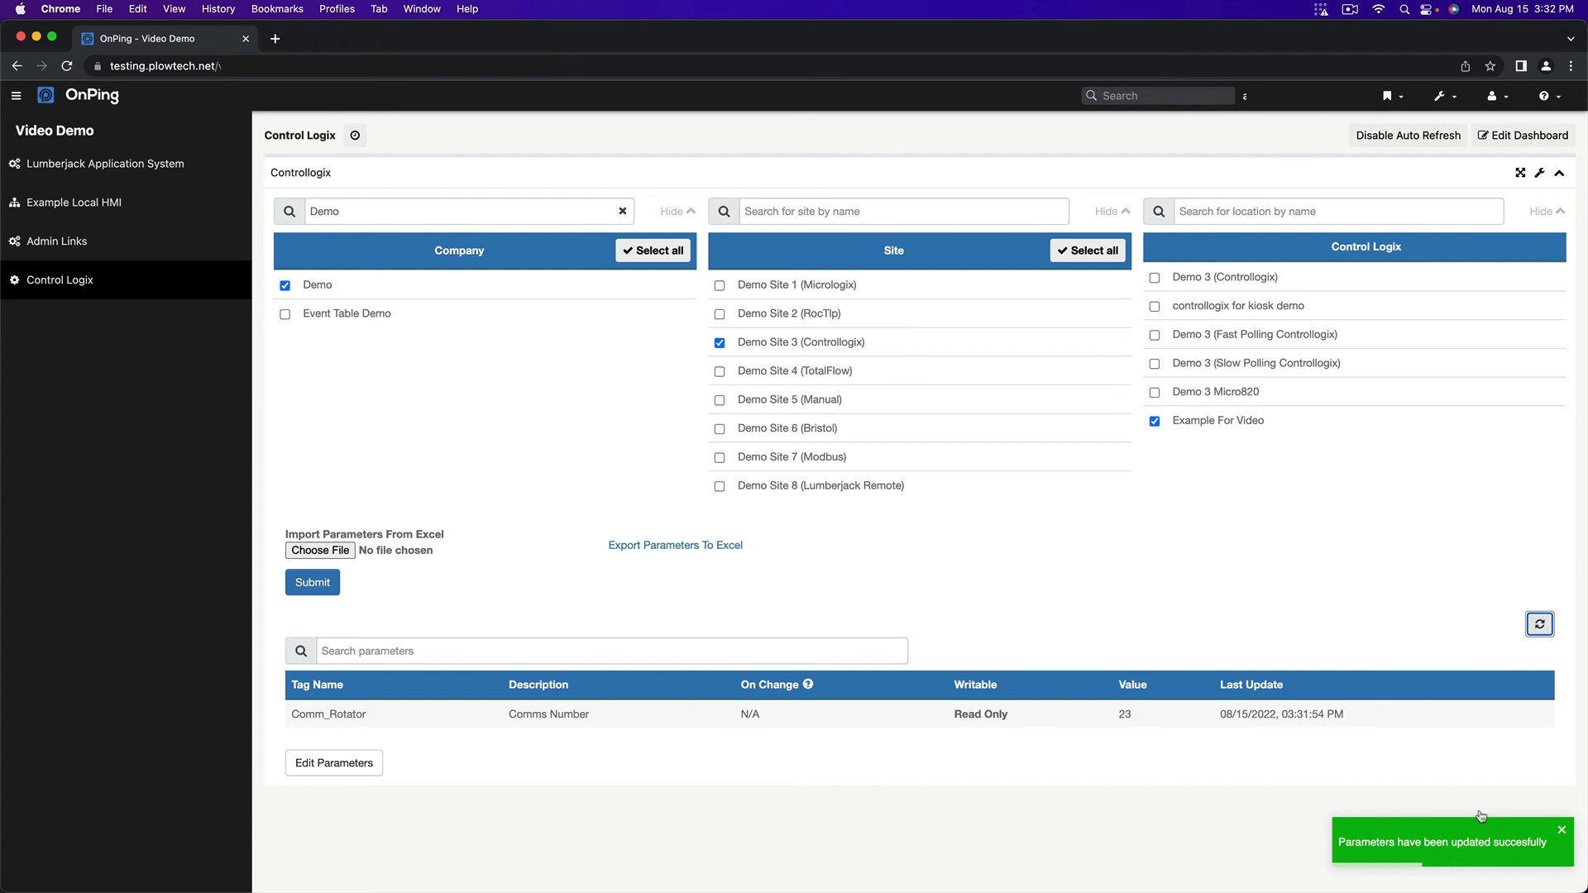
pyautogui.click(1562, 831)
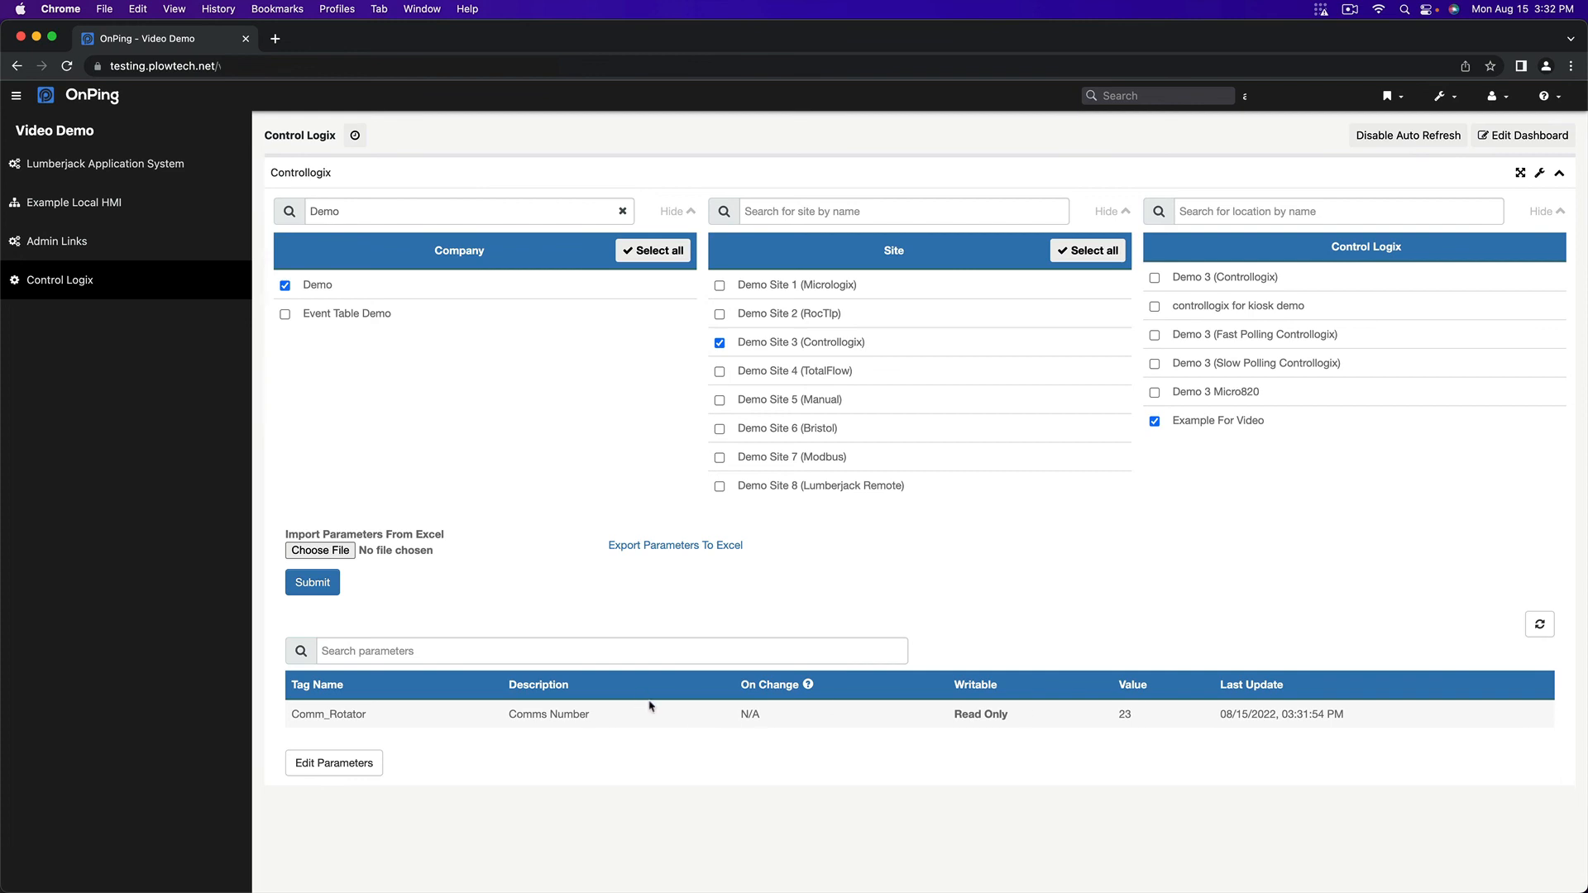
# Open the Example Local HMI panel and look over its Lumberjack list and Video HMI Example
pyautogui.click(121, 211)
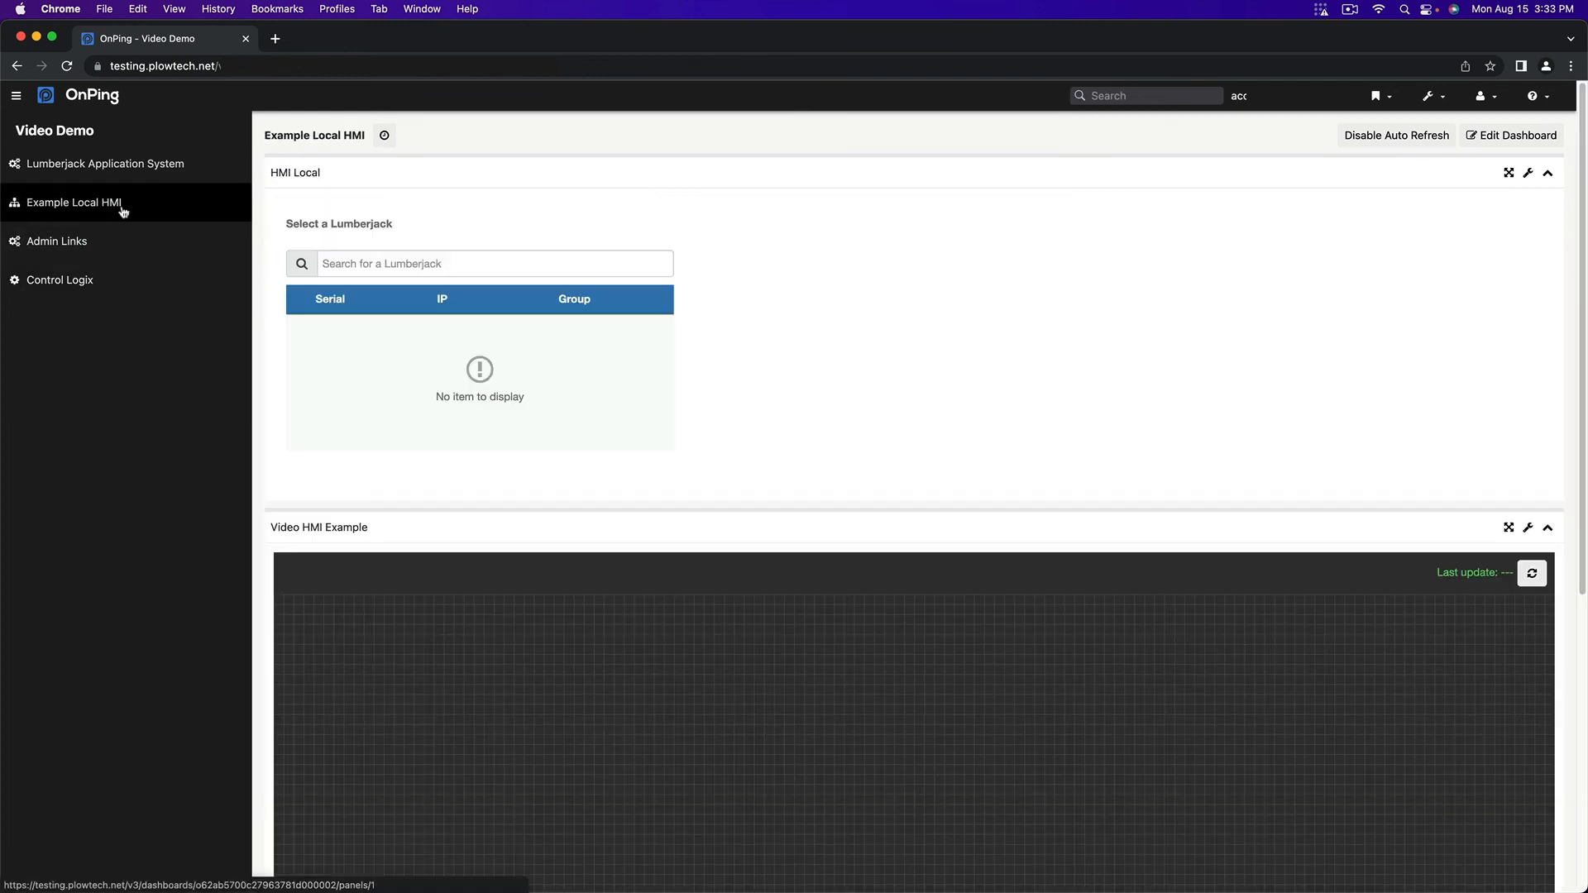
pyautogui.scroll(-1, 1017, 442)
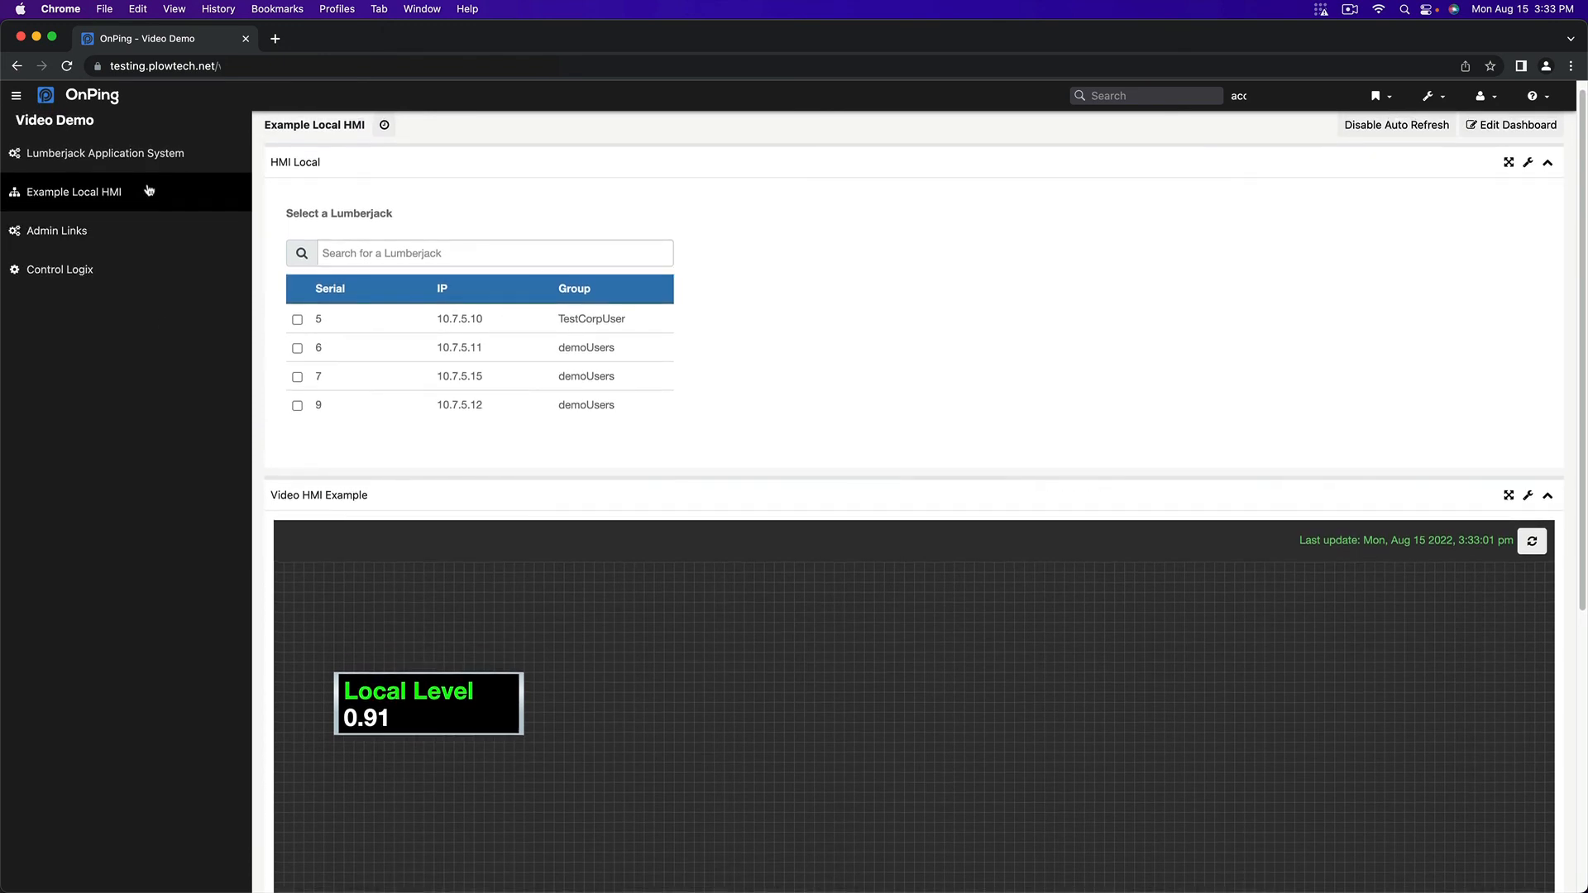
# Edit the Control Logix panel and add an HMI widget with a 16:9 aspect ratio
pyautogui.click(105, 280)
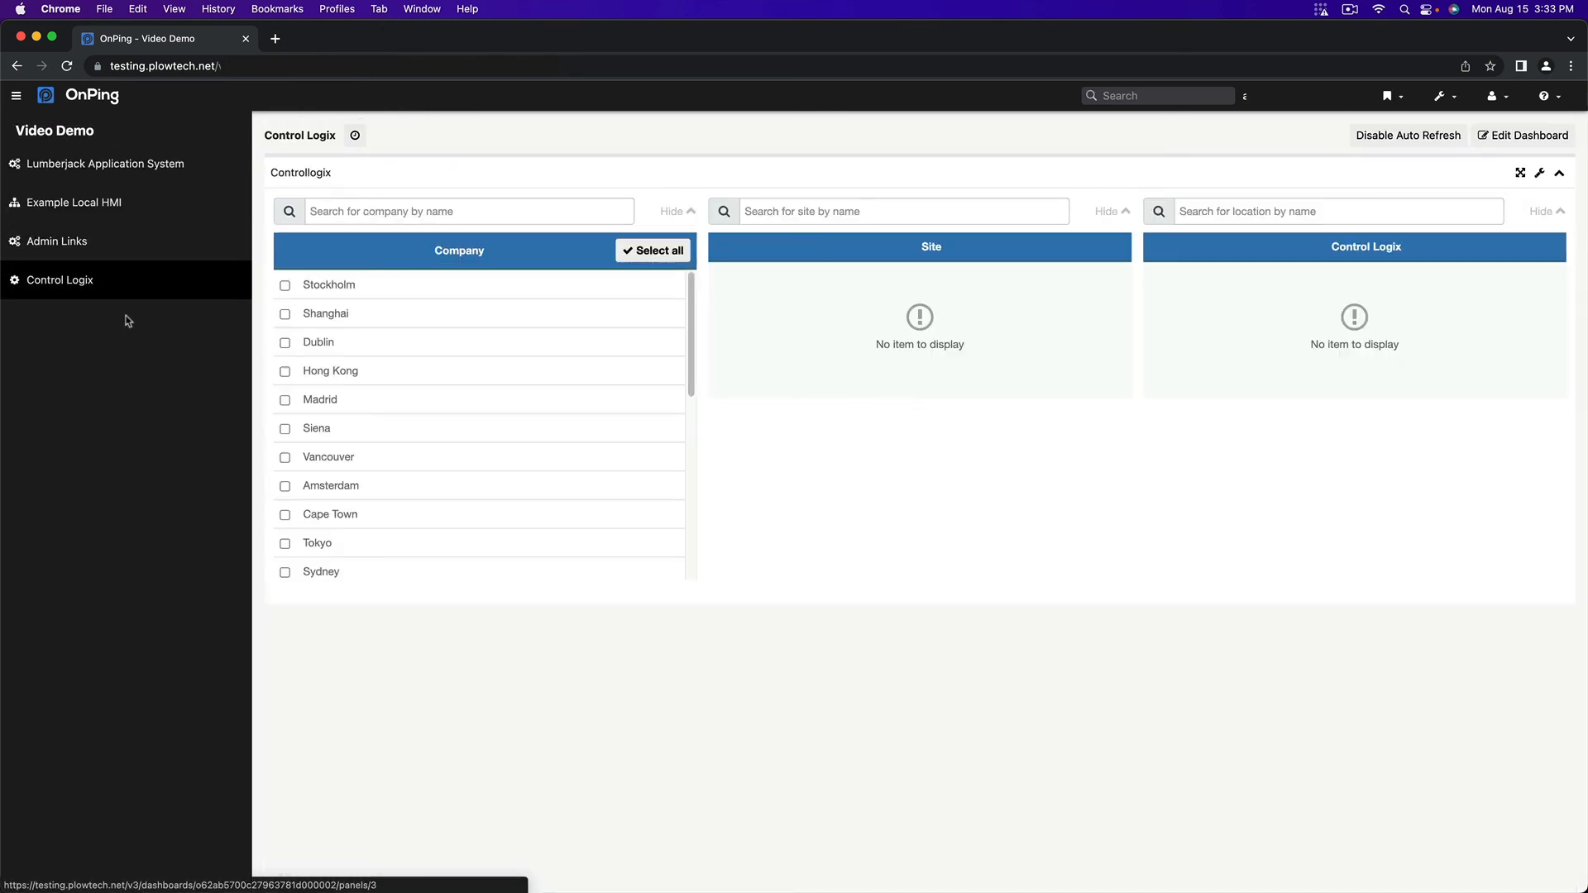
pyautogui.click(1504, 137)
pyautogui.click(1526, 139)
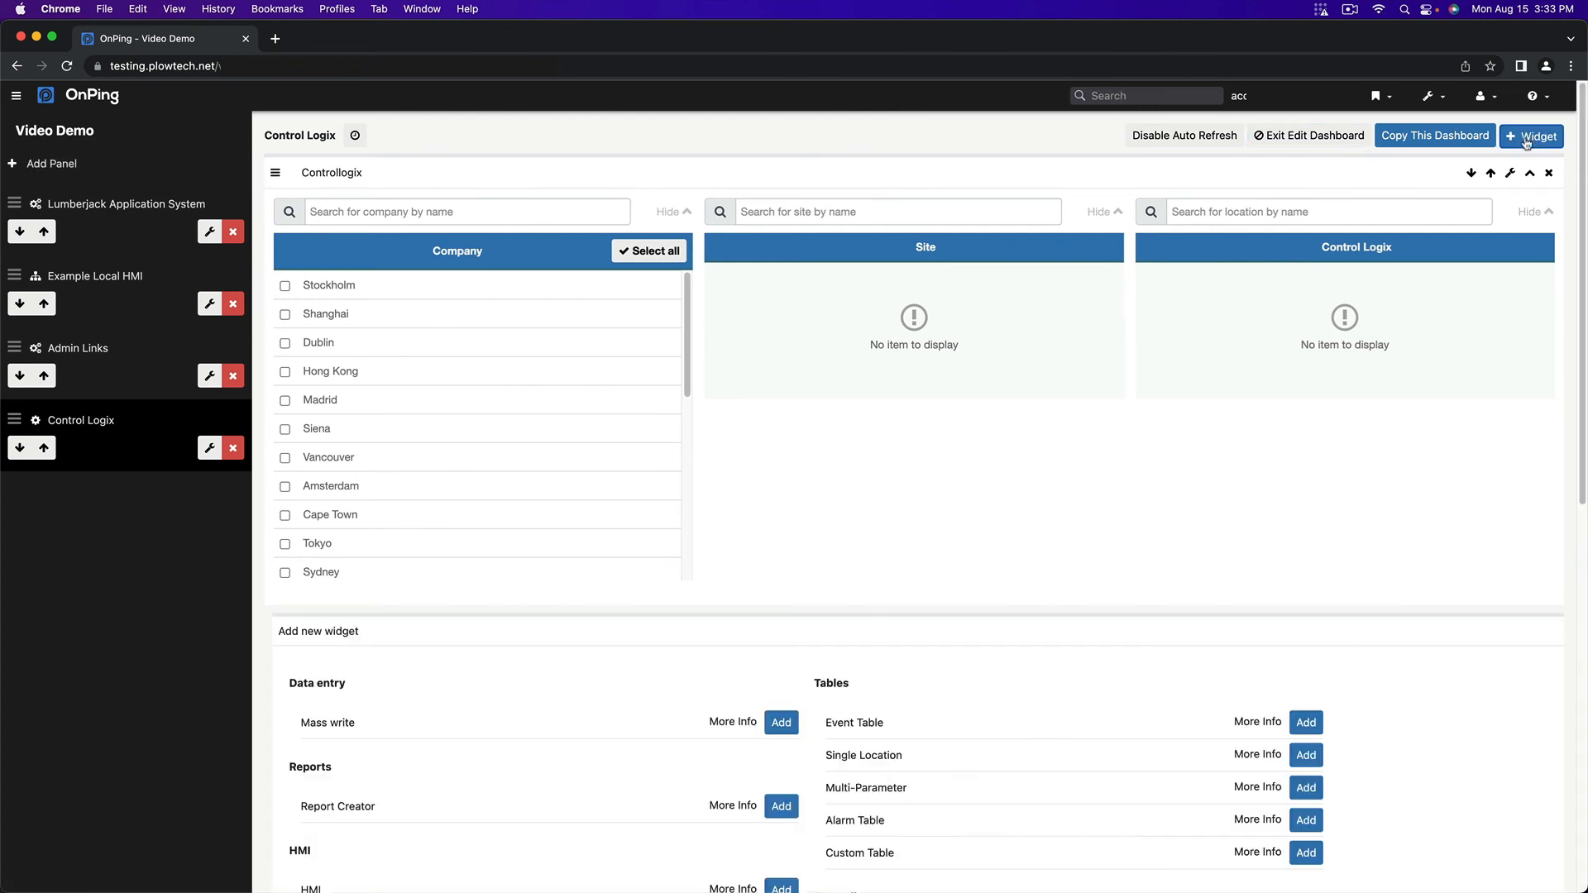
pyautogui.rightClick(1114, 656)
pyautogui.click(1115, 656)
pyautogui.scroll(-5, 1153, 691)
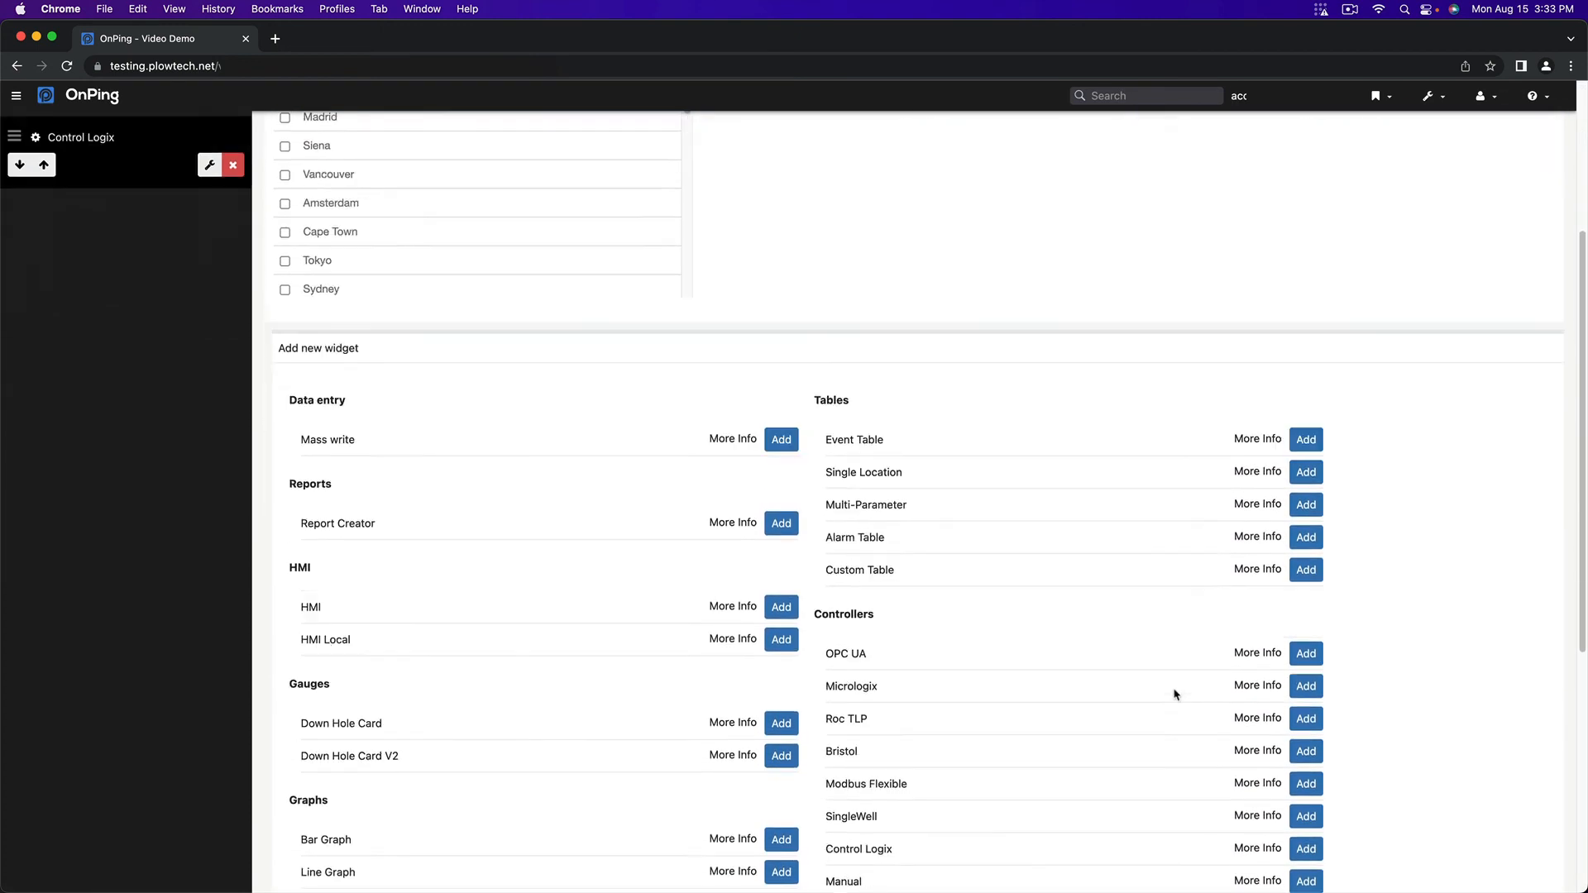
pyautogui.scroll(-1, 1175, 694)
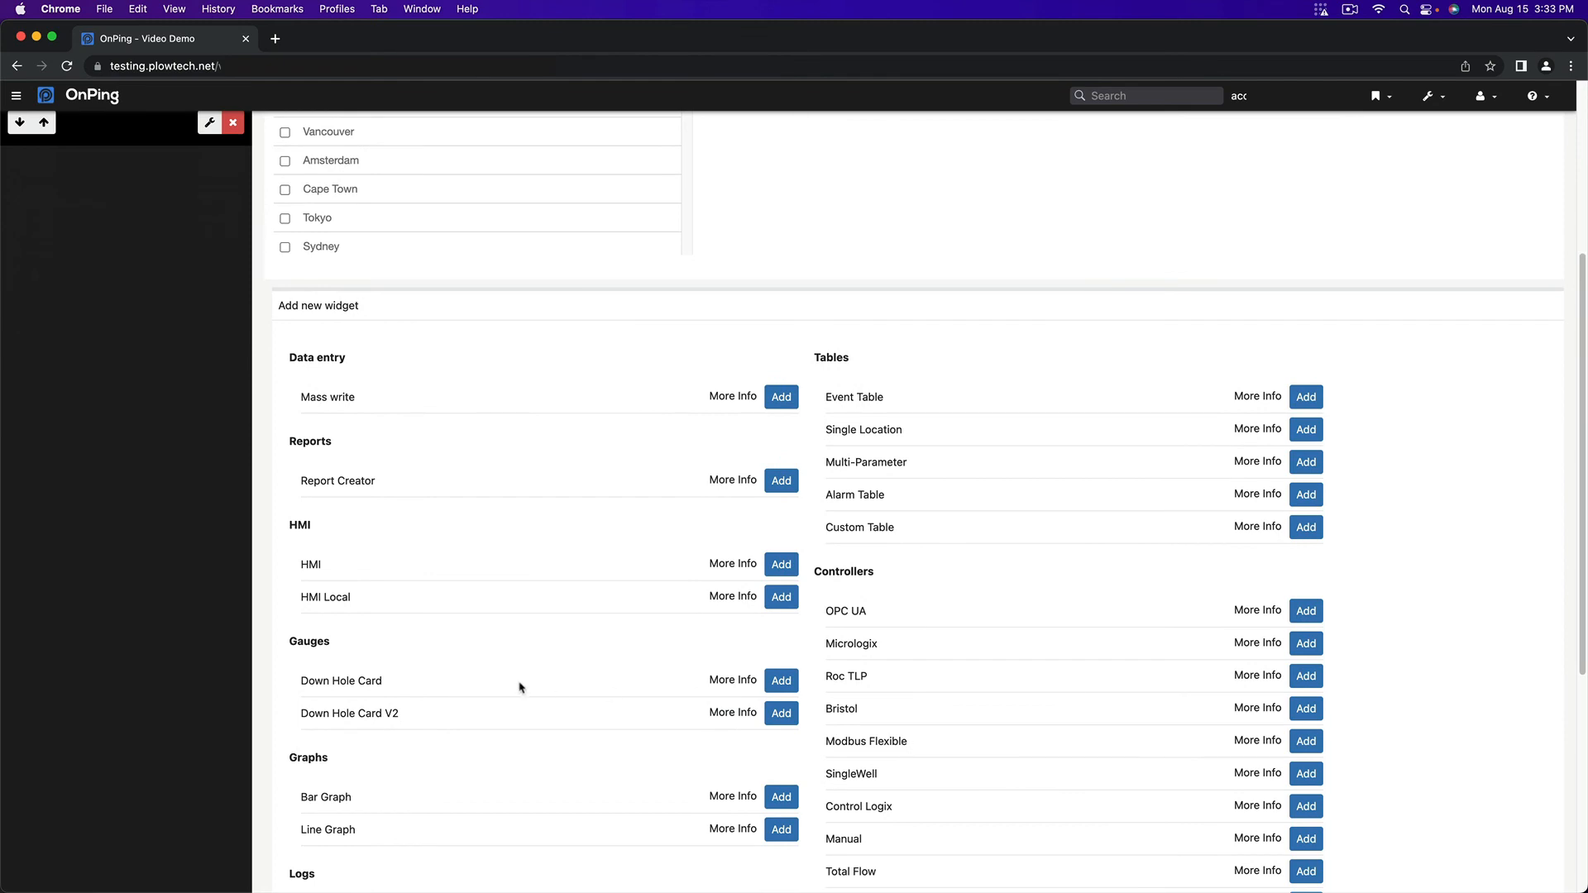
pyautogui.click(782, 565)
pyautogui.scroll(-8, 1273, 629)
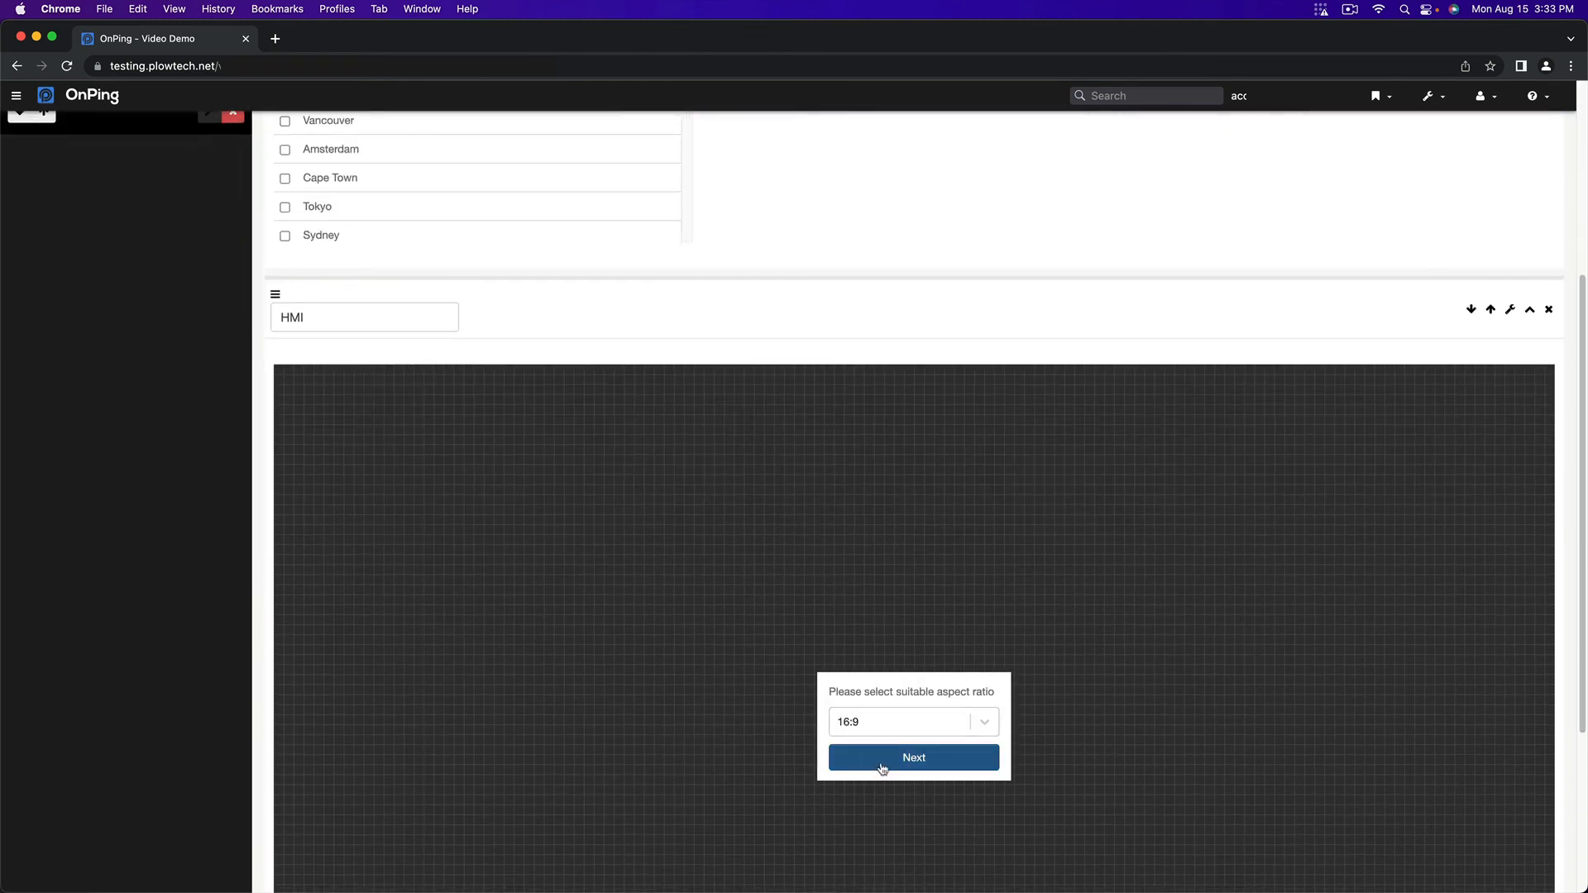
pyautogui.click(882, 758)
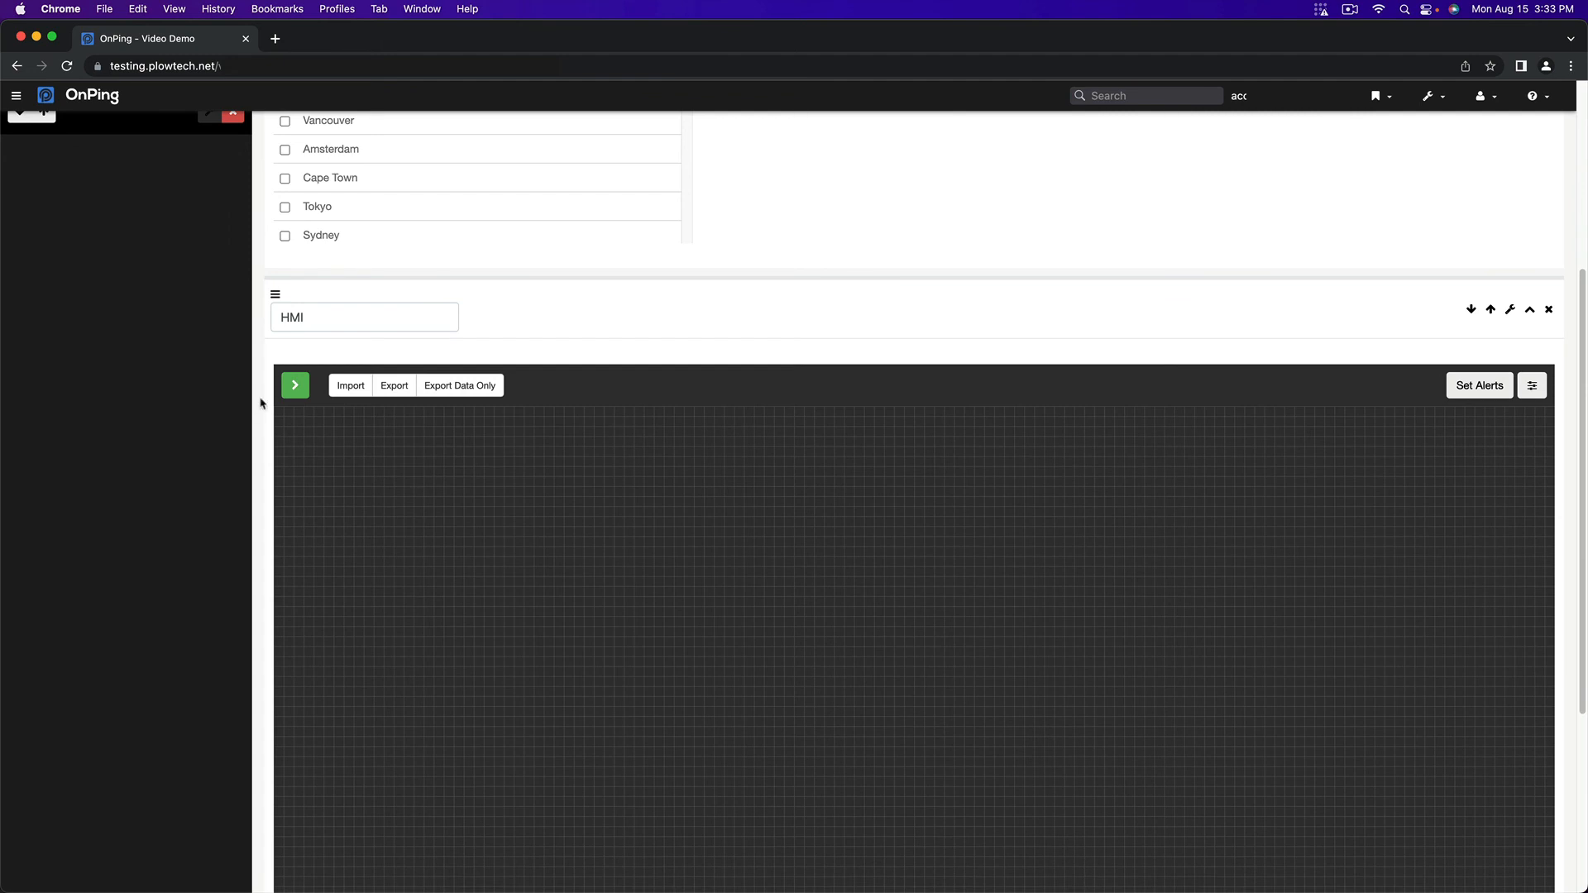
# Create a Label element for the HMI and choose to take its value from a parameter
pyautogui.click(295, 385)
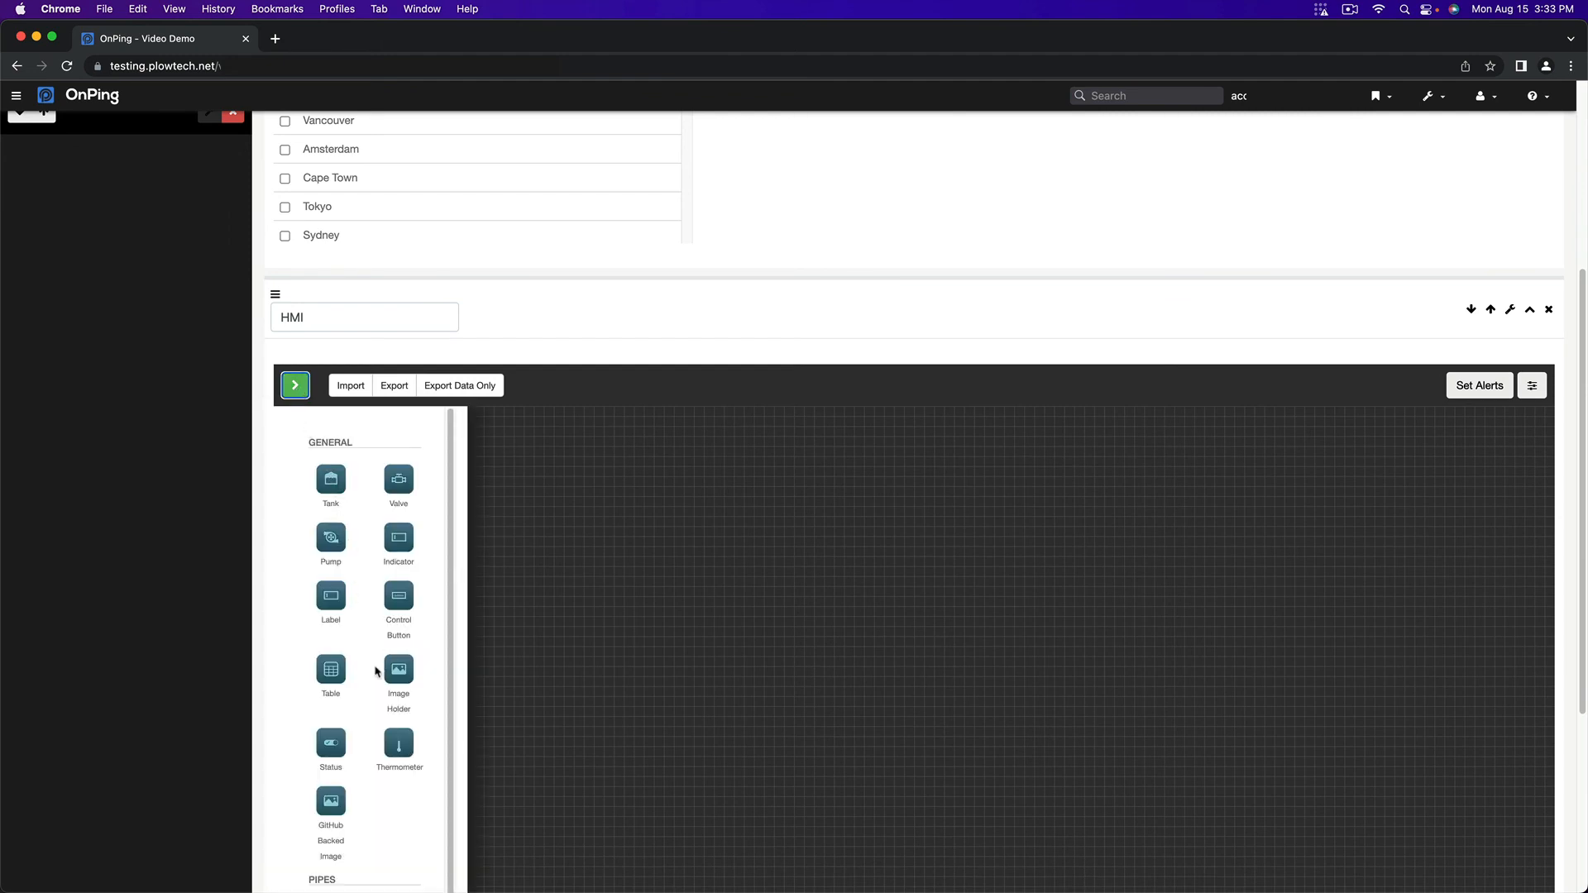
pyautogui.click(335, 604)
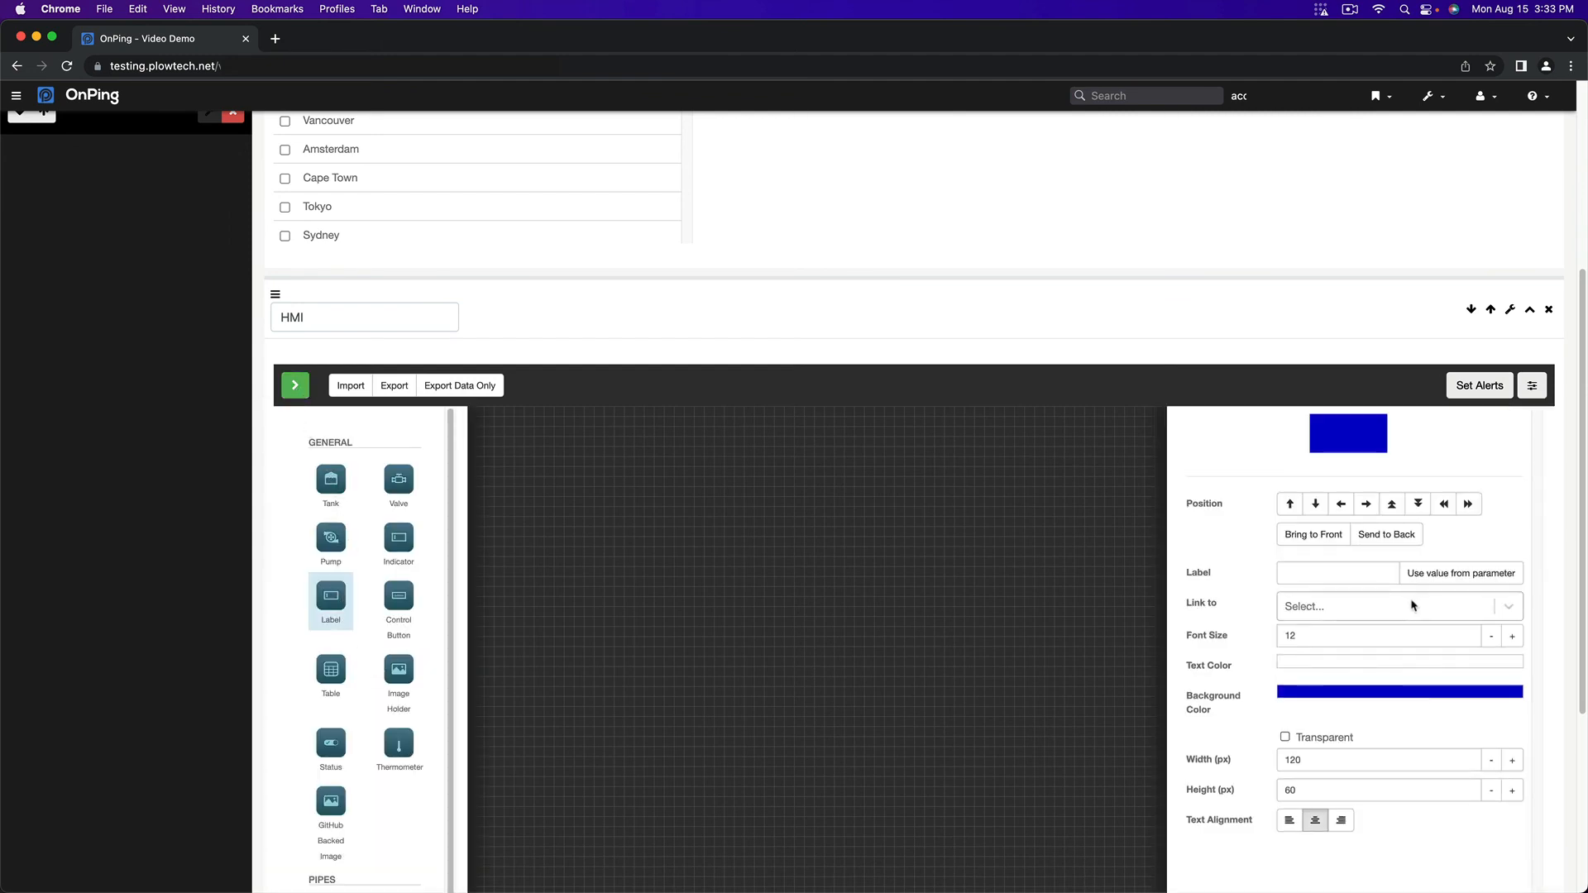
pyautogui.click(1446, 576)
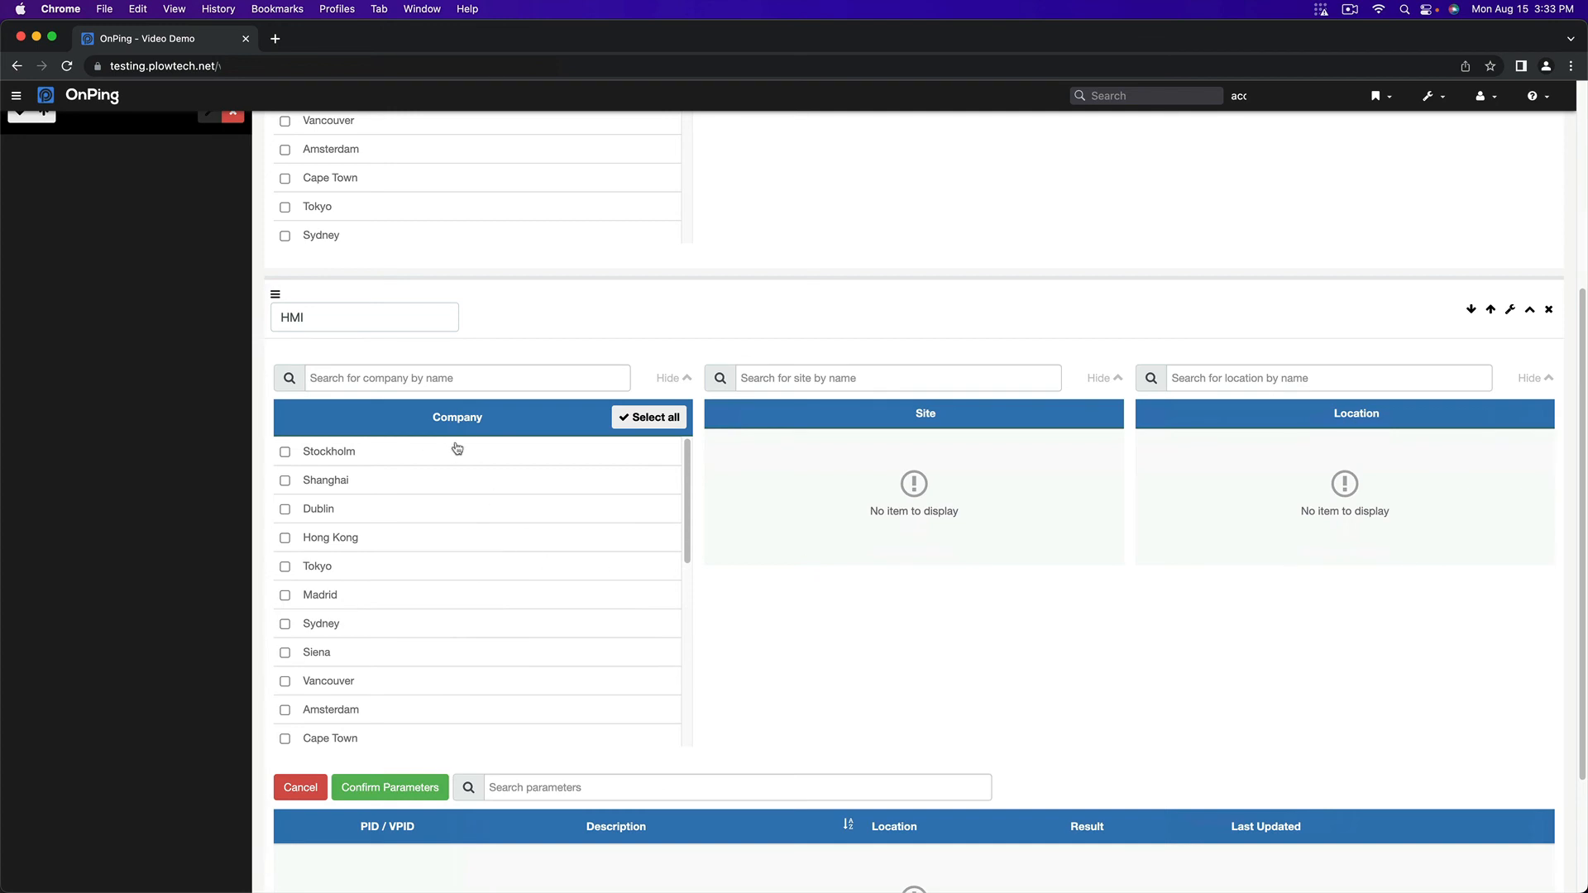
# Filter the companies by Dem and select only Demo, Demo Site 3 (Controllogix) and location Example For Video as the parameter source
pyautogui.click(445, 382)
pyautogui.write('Dem')
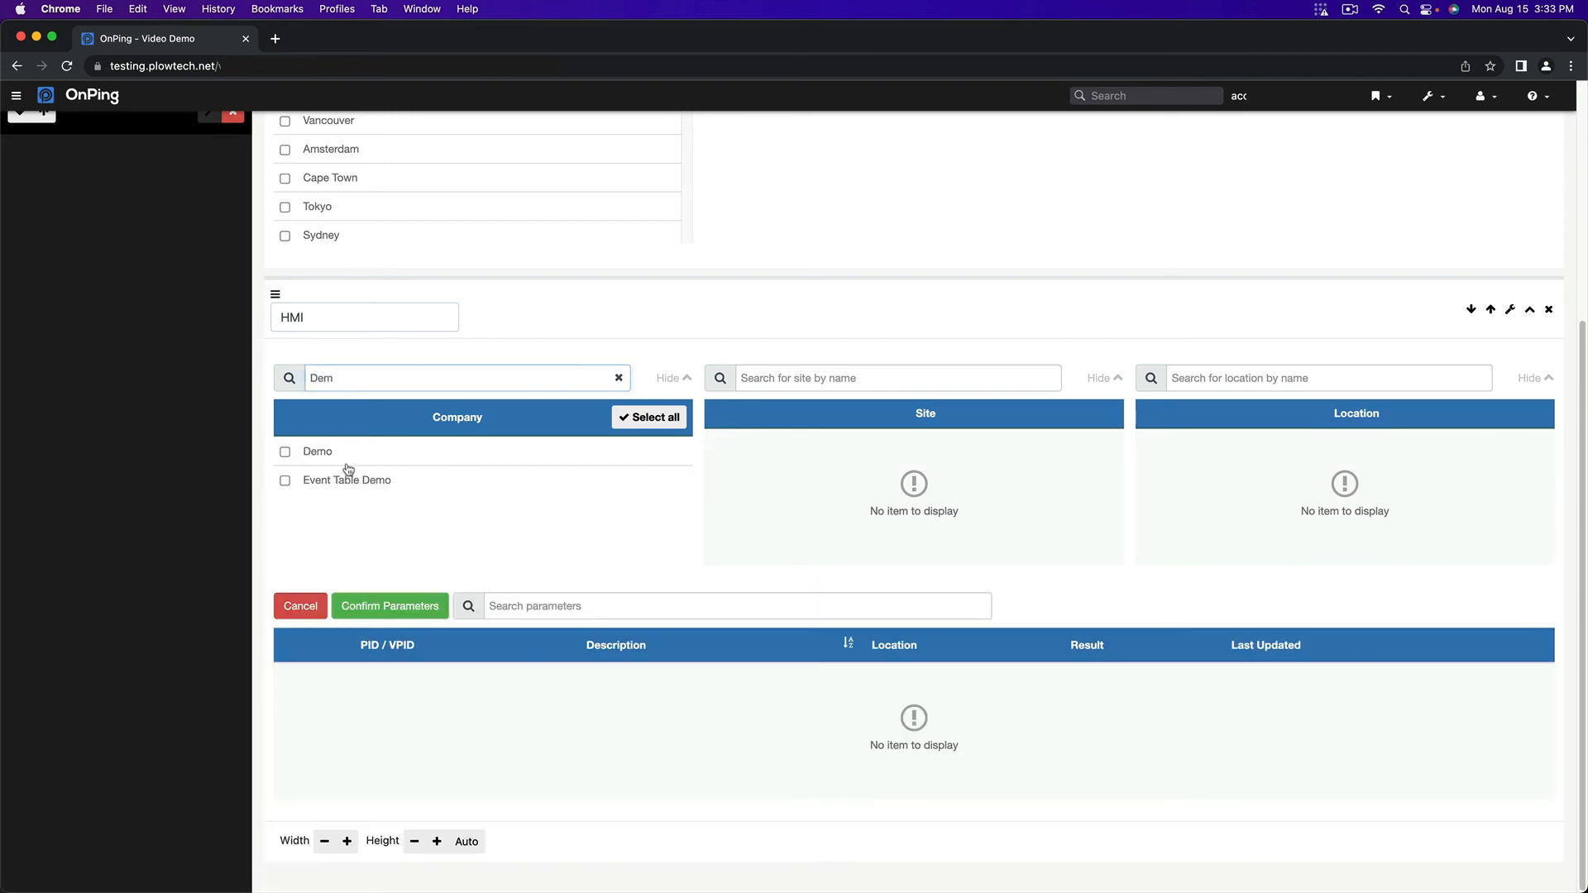
pyautogui.click(348, 465)
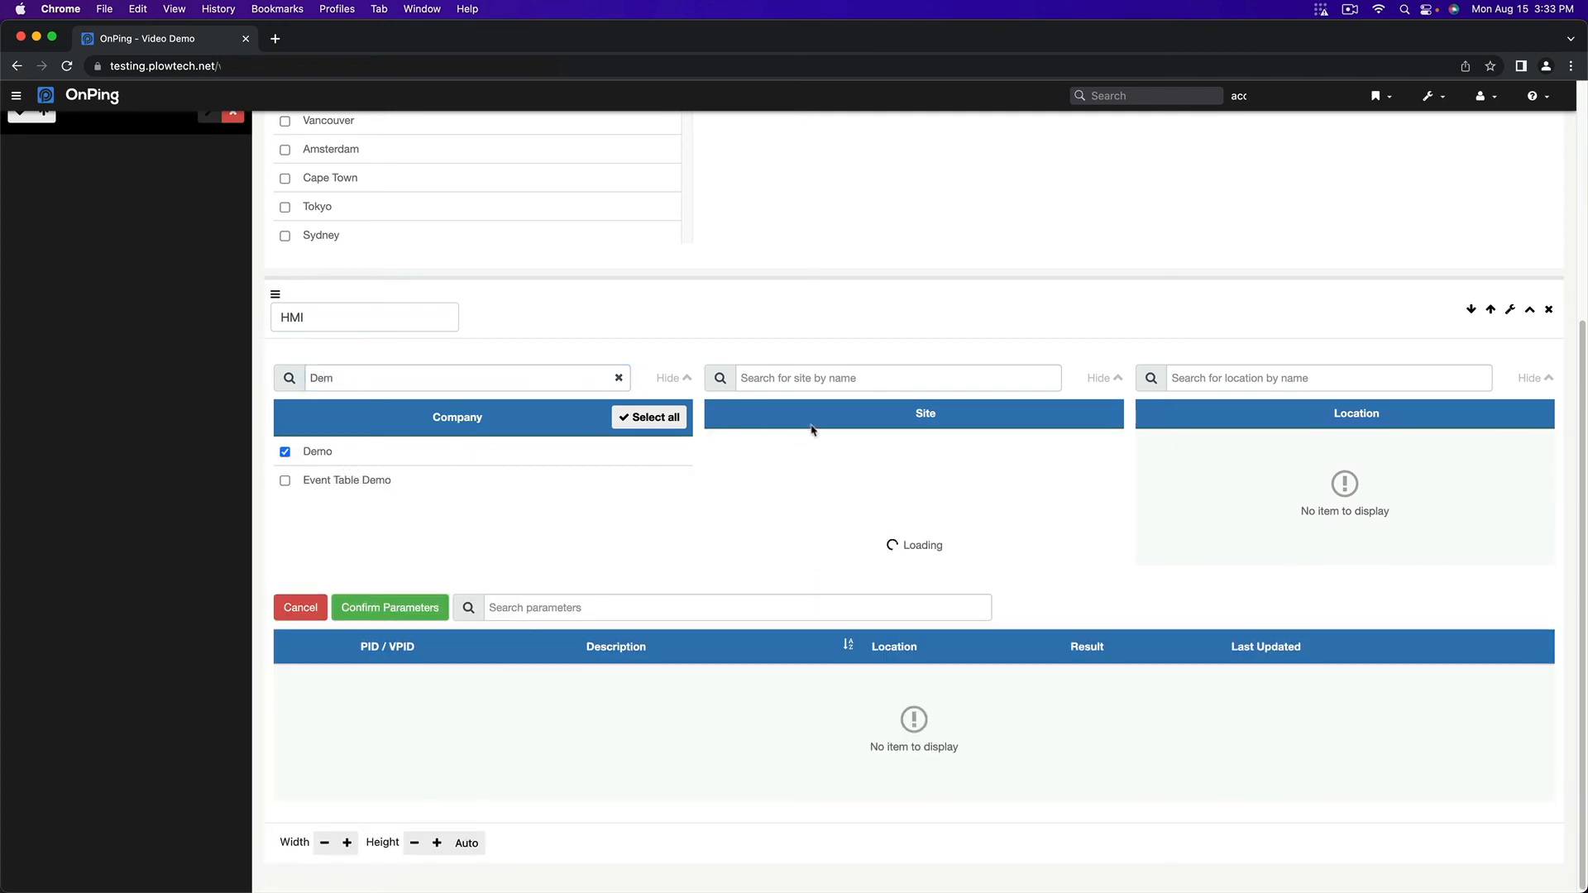
pyautogui.click(788, 513)
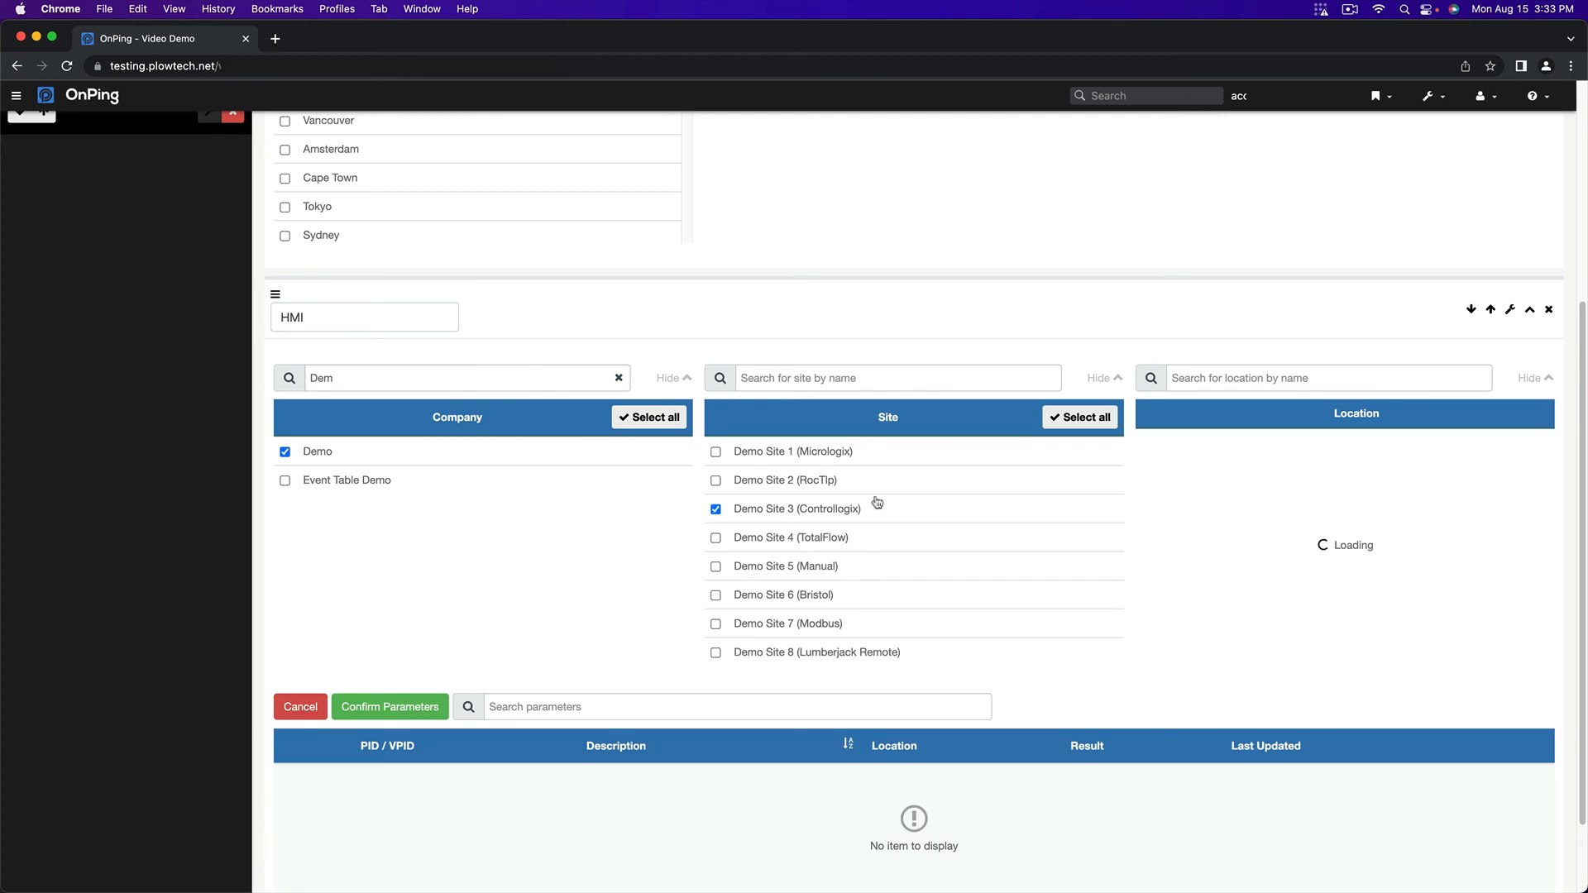
pyautogui.click(1241, 455)
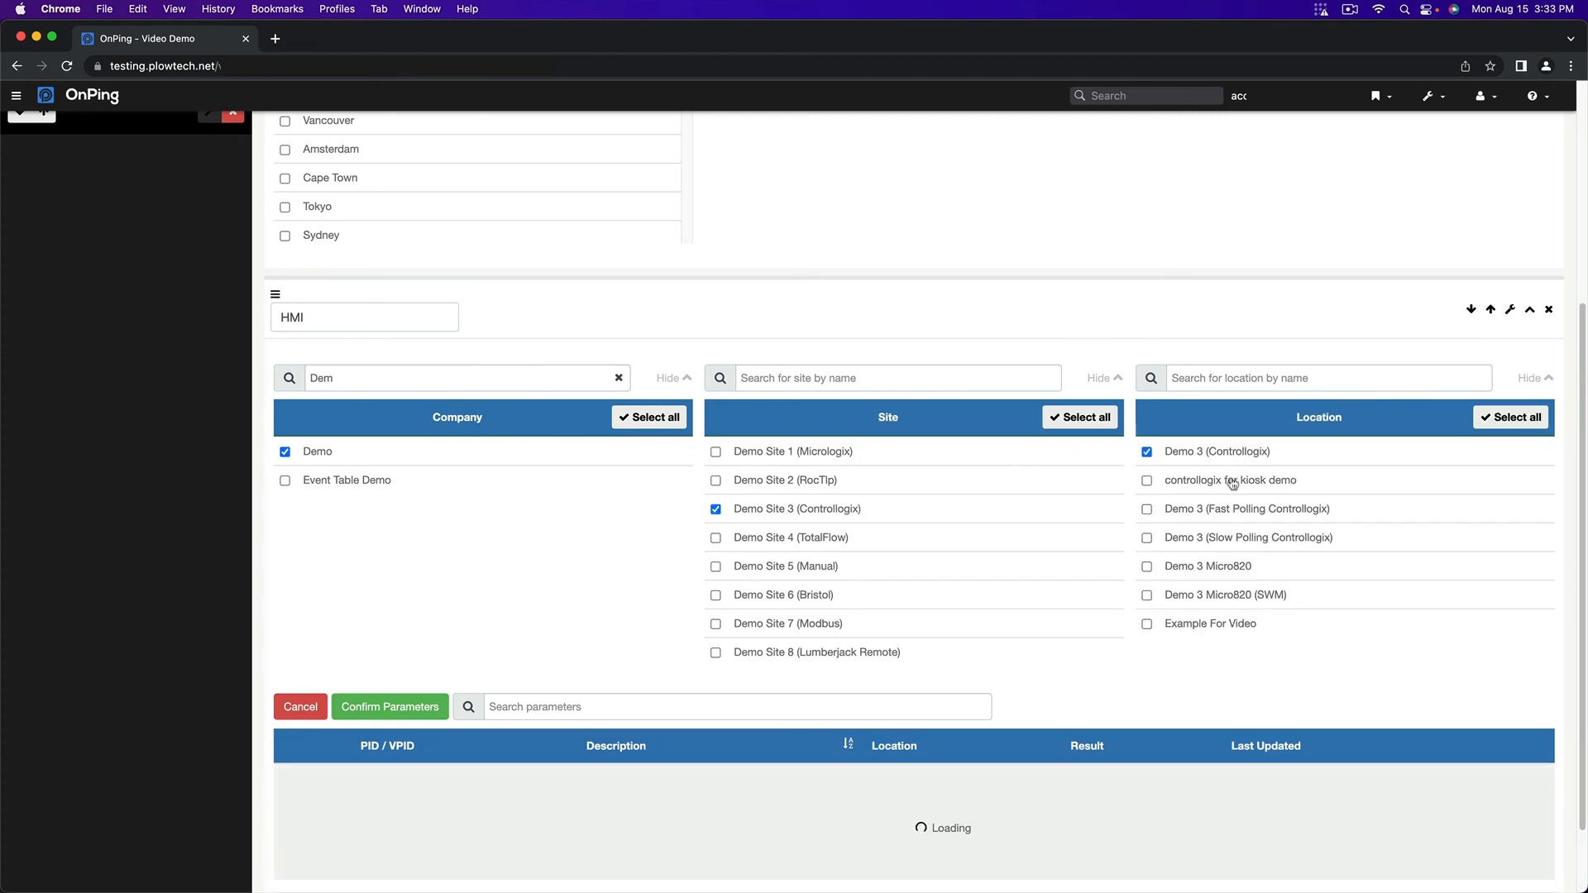
pyautogui.click(1230, 454)
pyautogui.click(1230, 454)
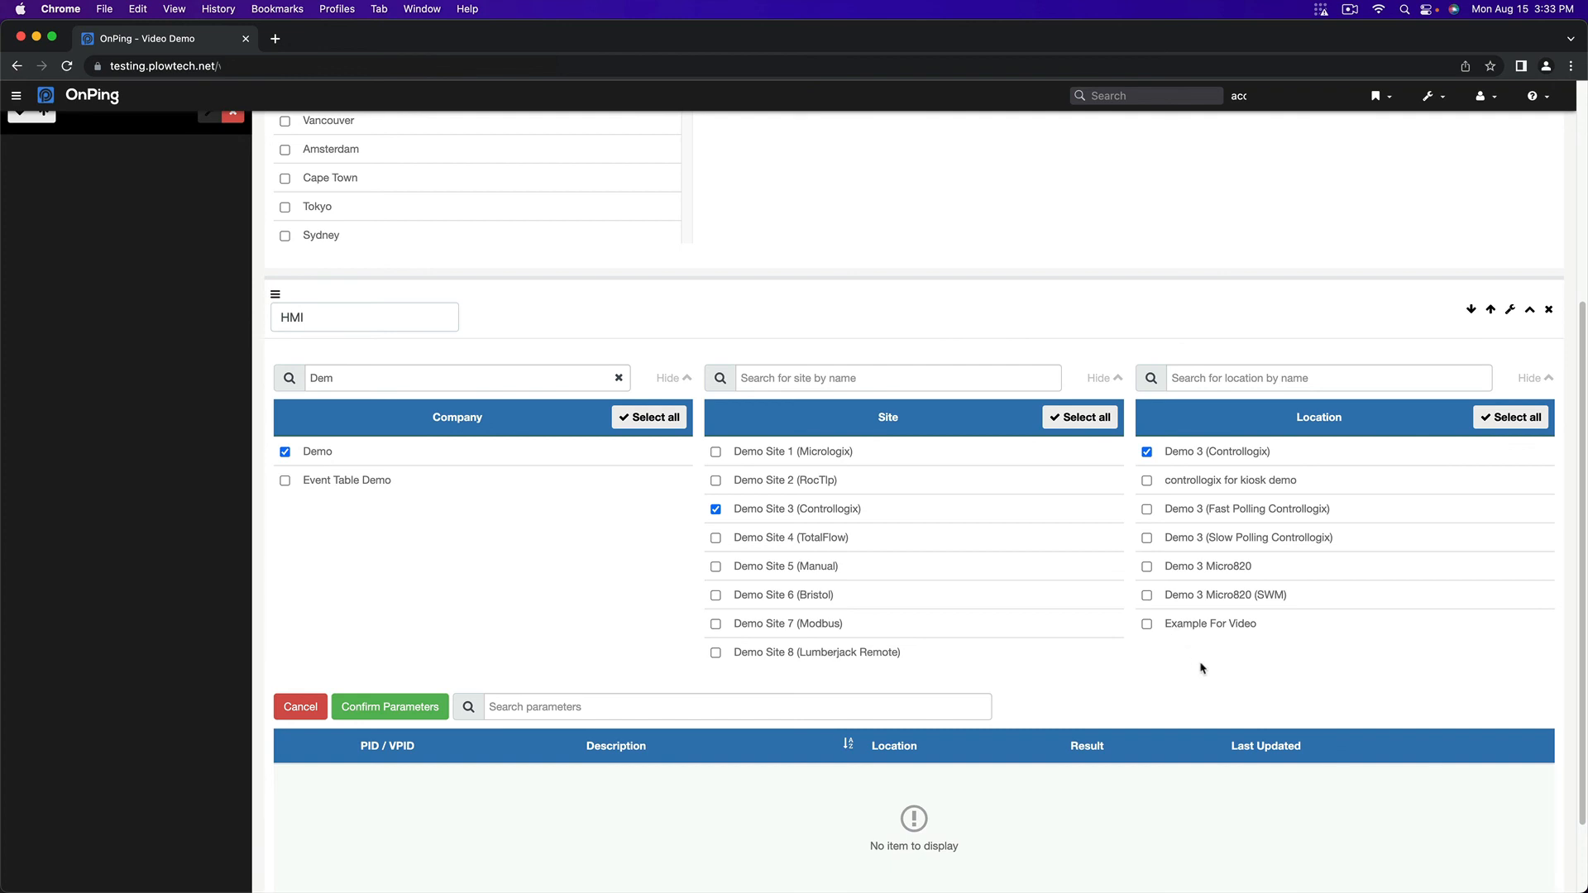
pyautogui.click(1203, 618)
pyautogui.click(1156, 451)
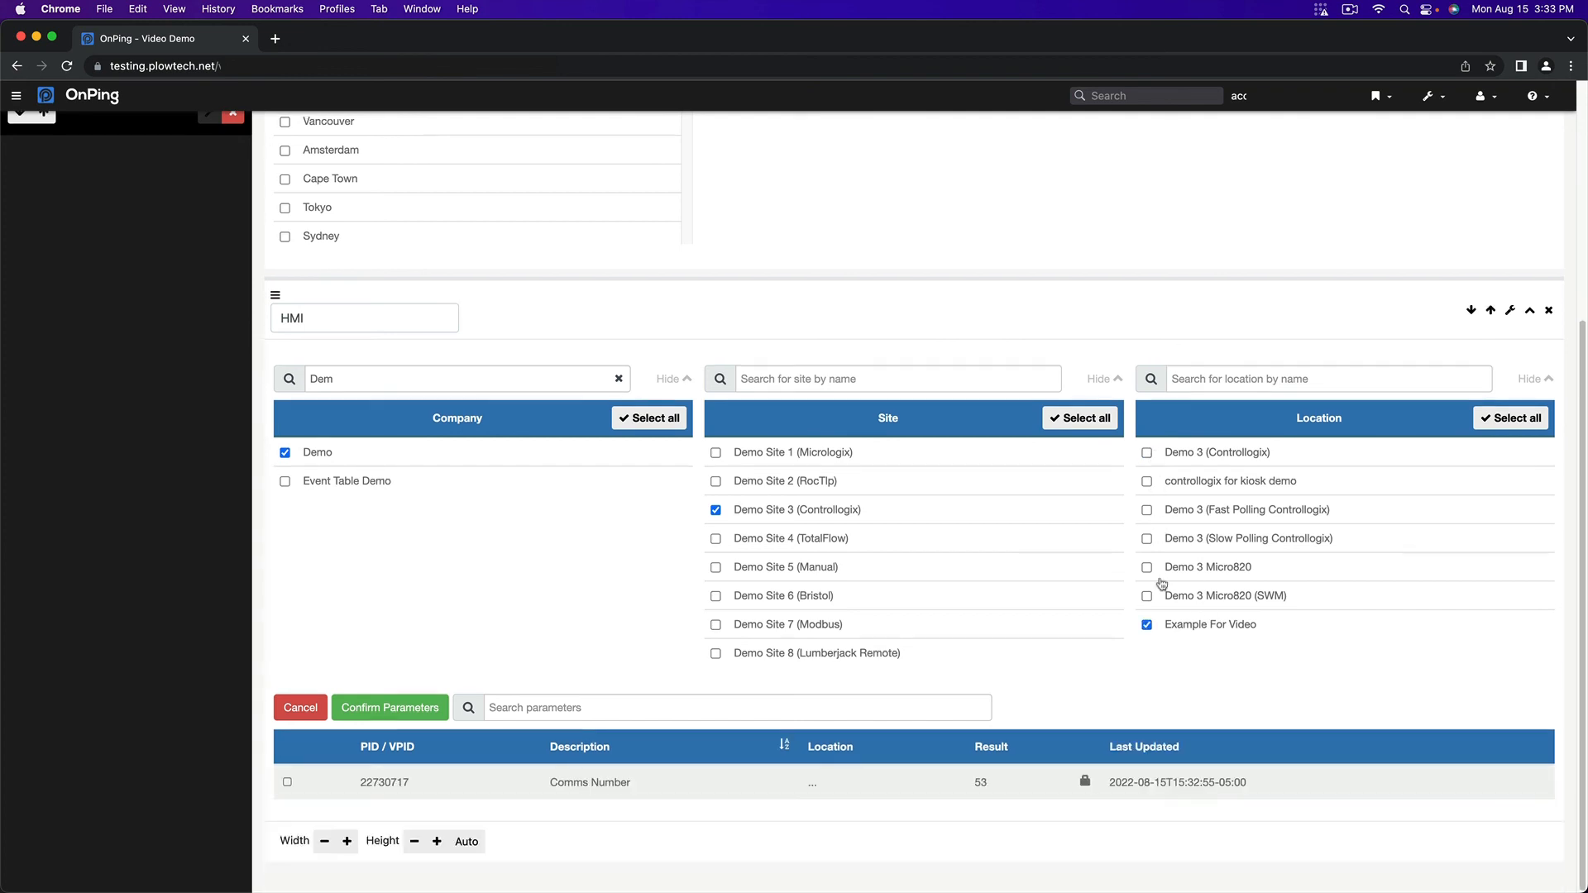
# Assign the Comms Number parameter to the label and save the label onto the HMI canvas
pyautogui.scroll(1, 1051, 703)
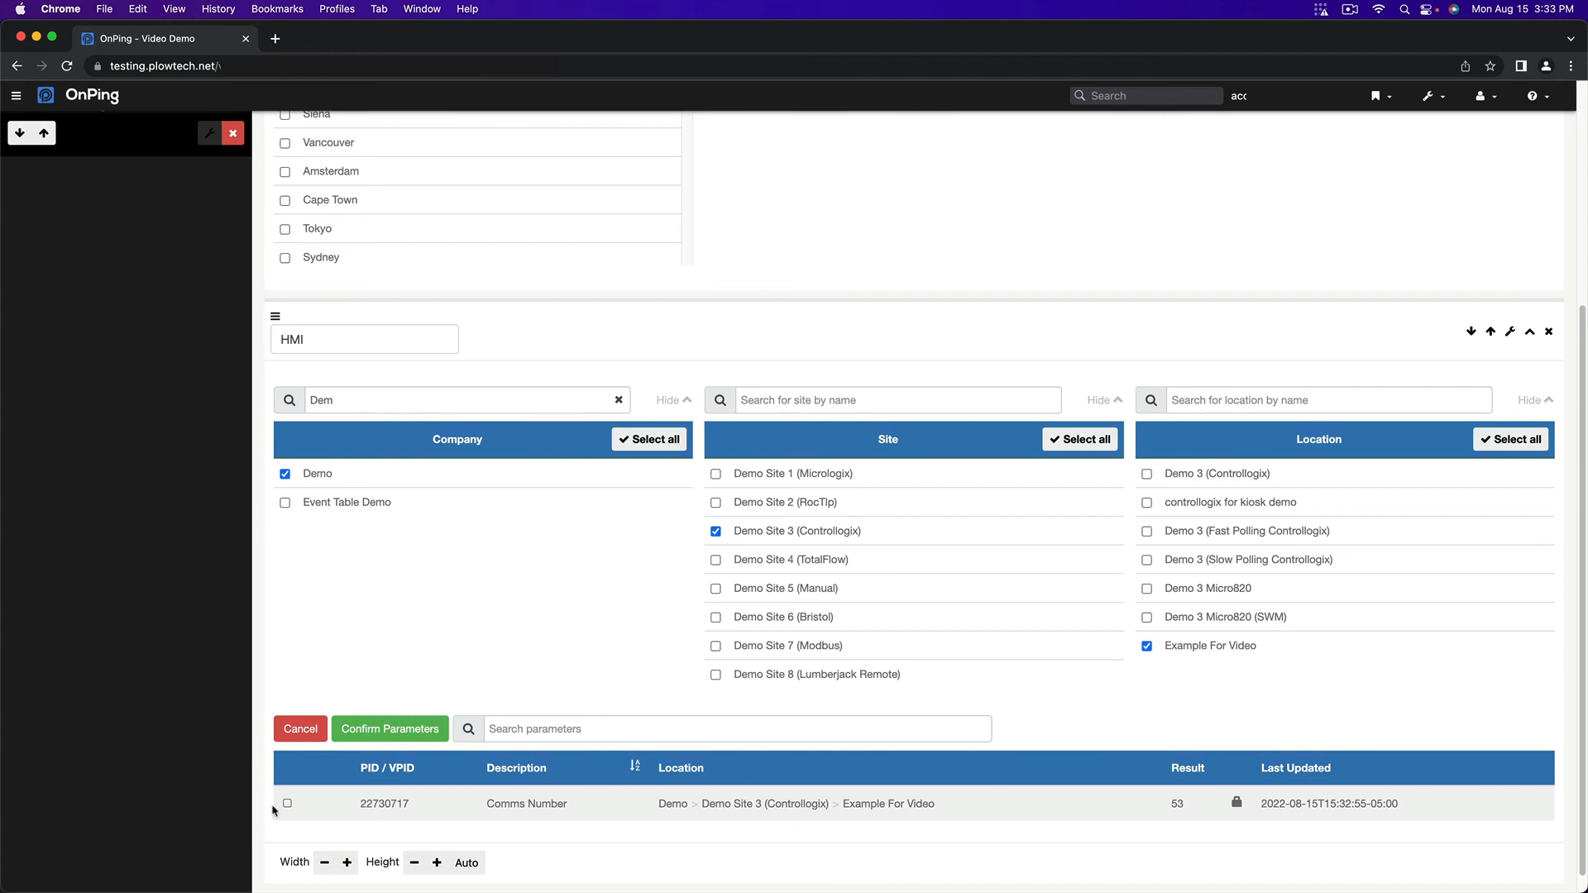
pyautogui.click(414, 731)
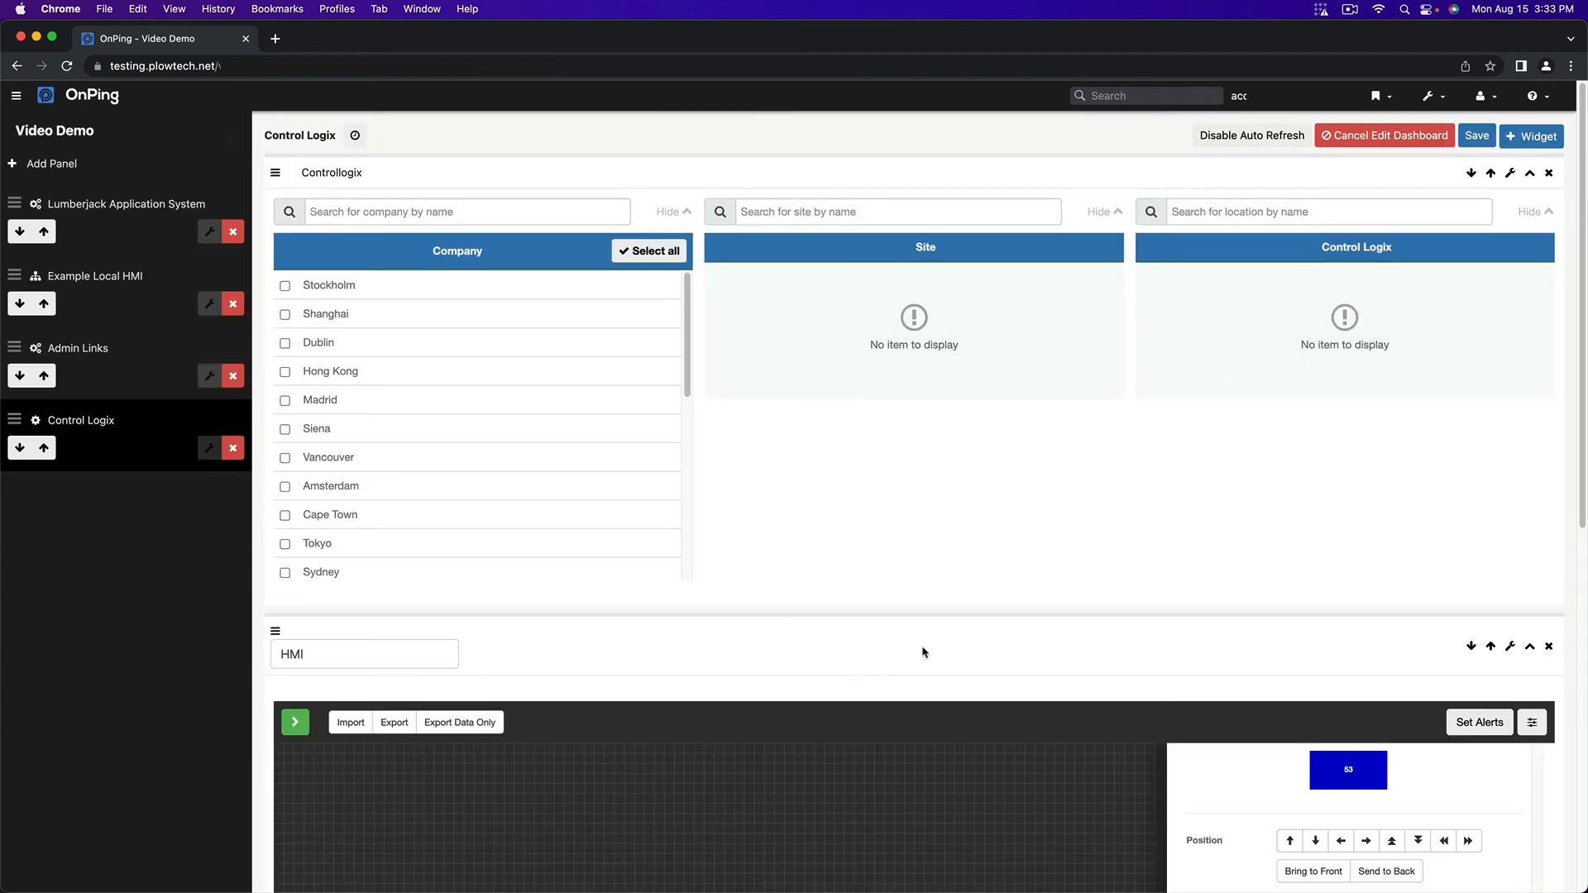
pyautogui.scroll(-8, 1067, 654)
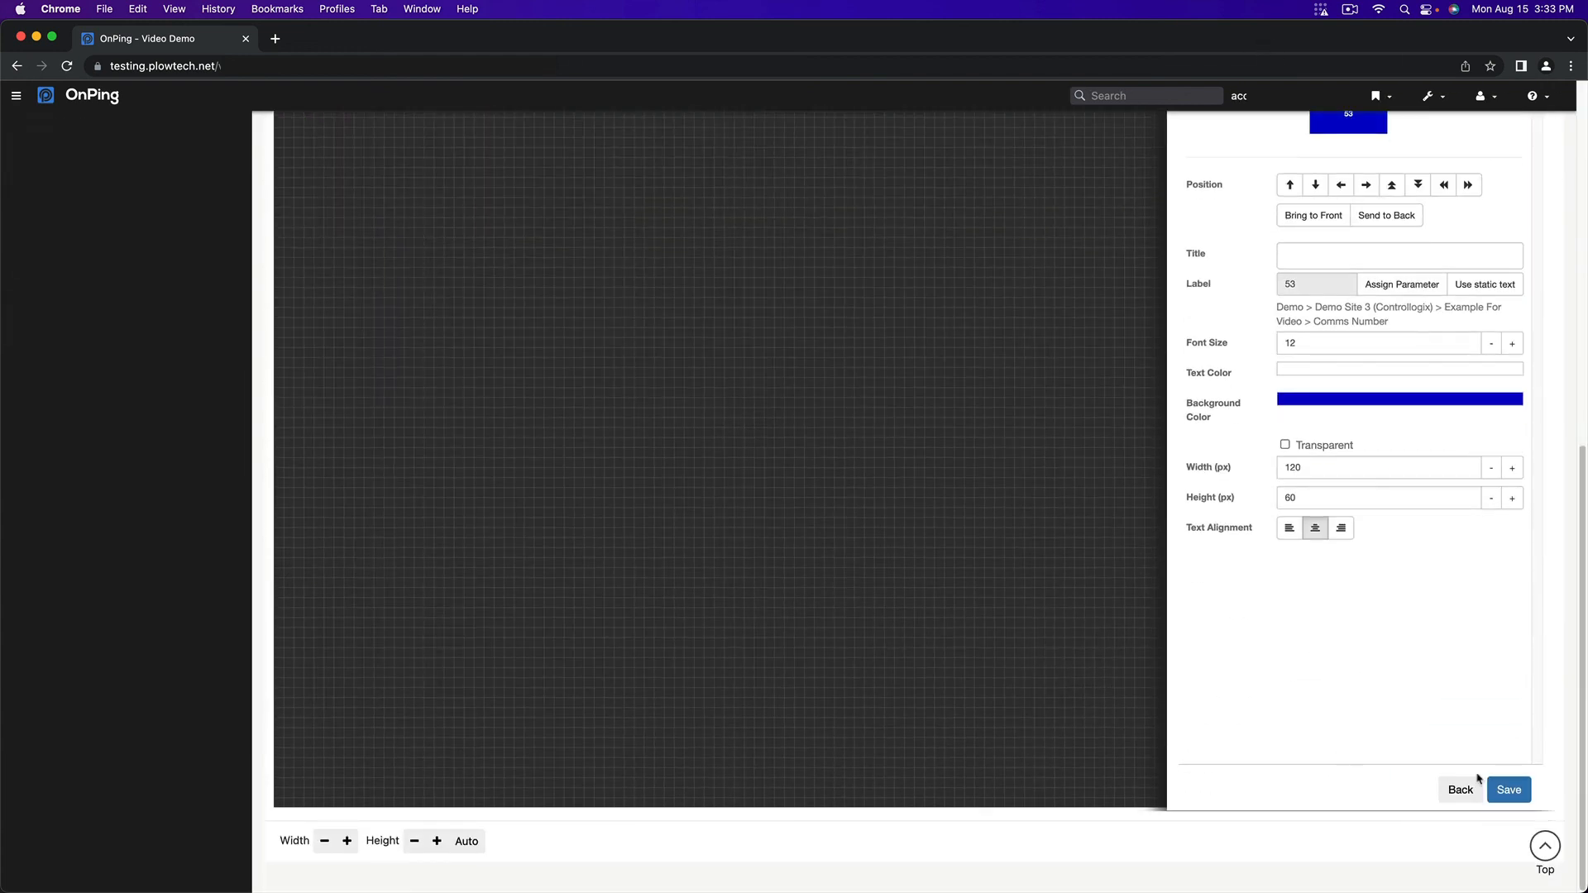
pyautogui.click(1507, 787)
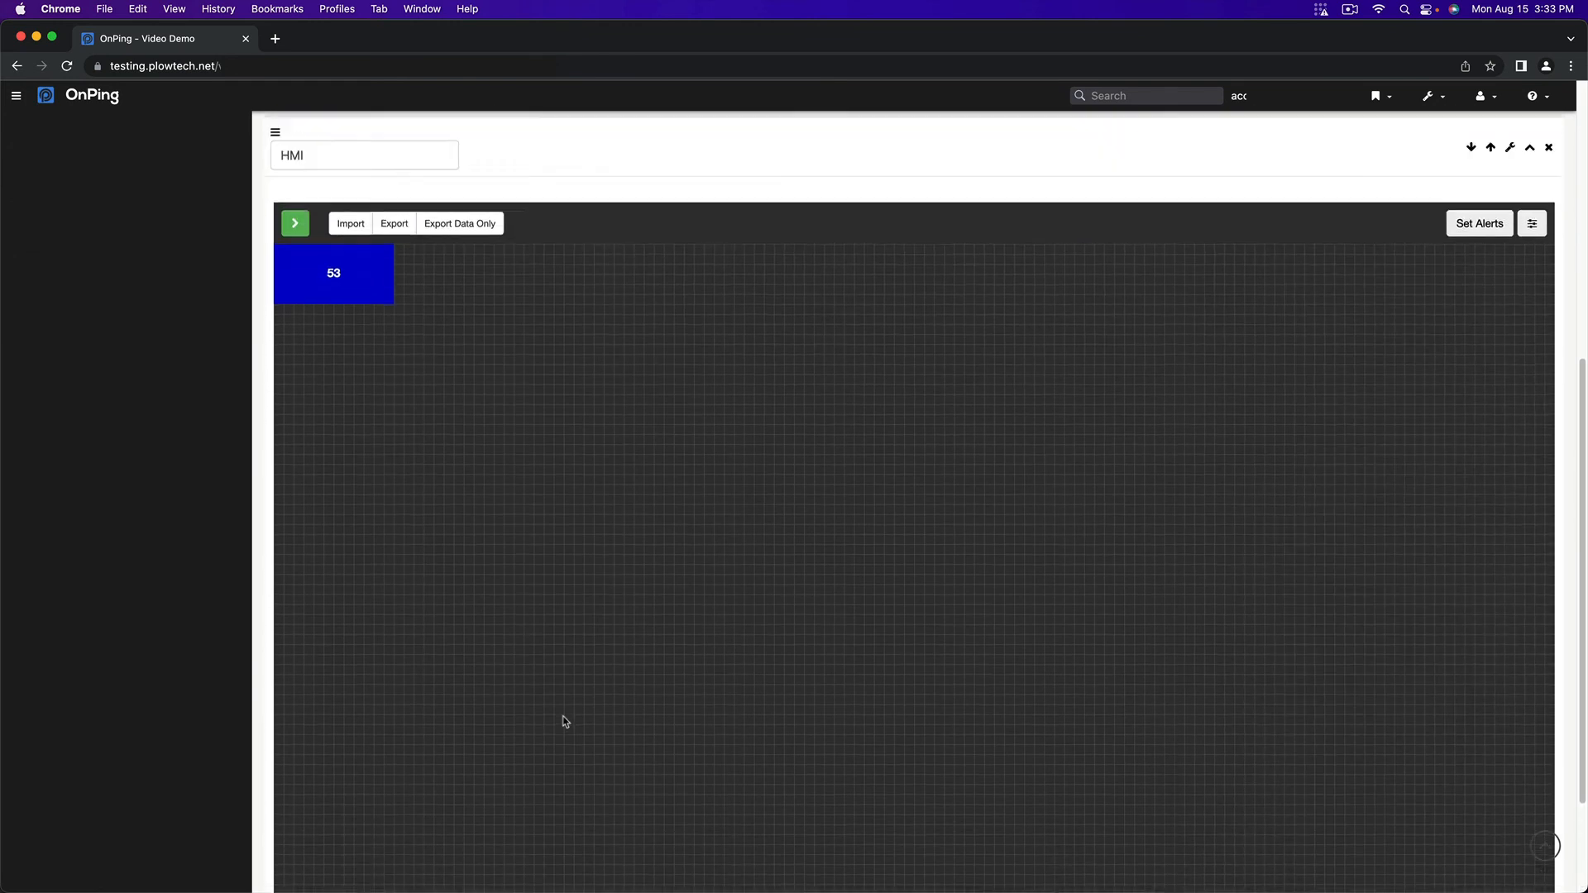
pyautogui.scroll(-1, 566, 722)
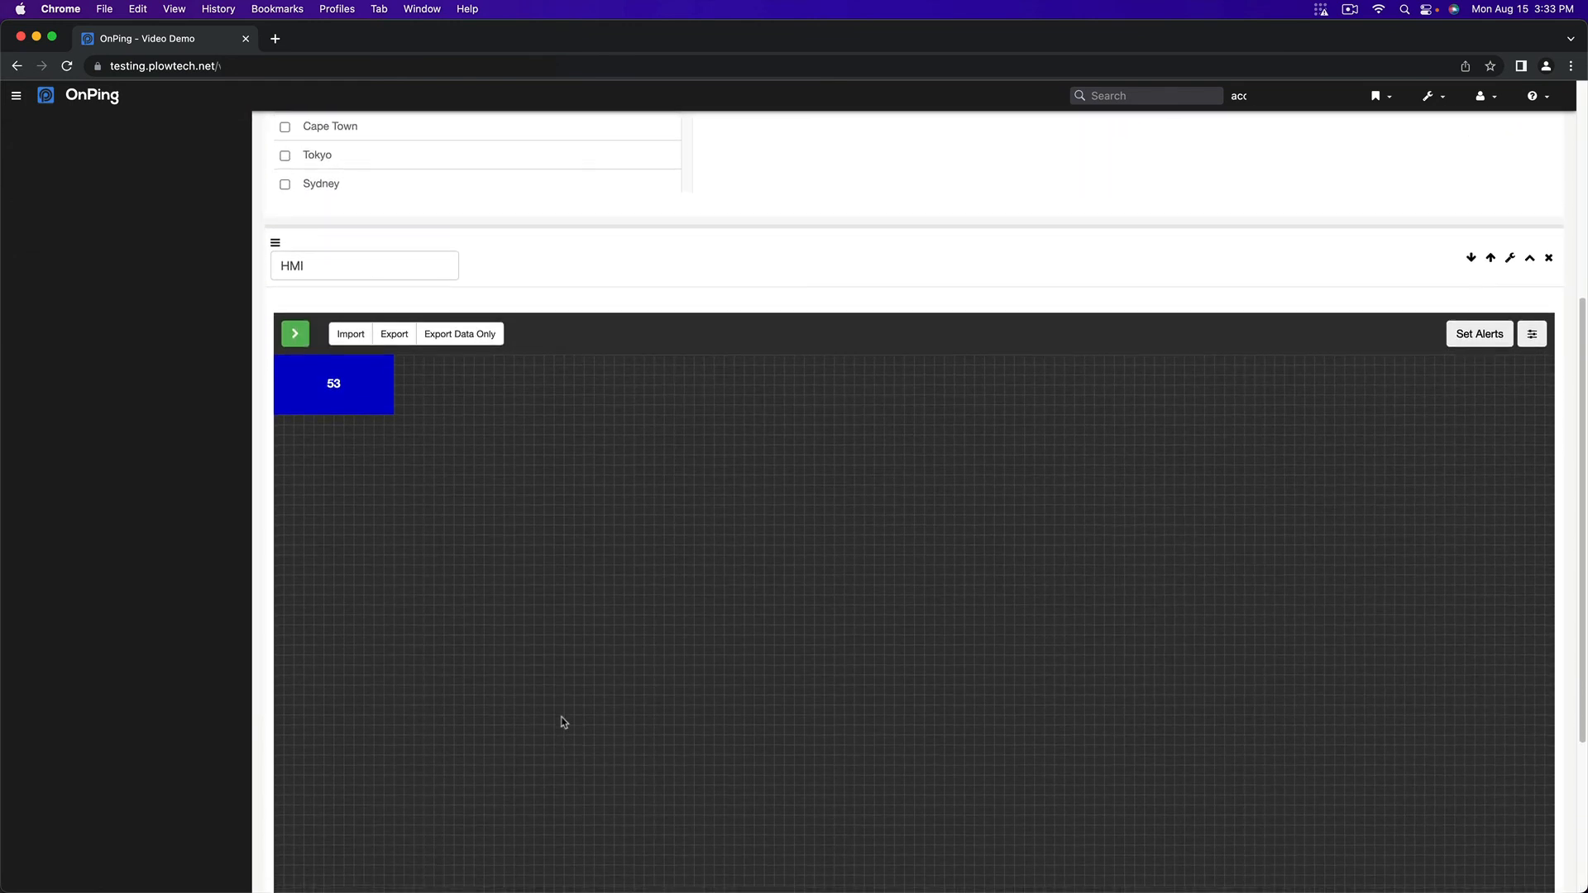